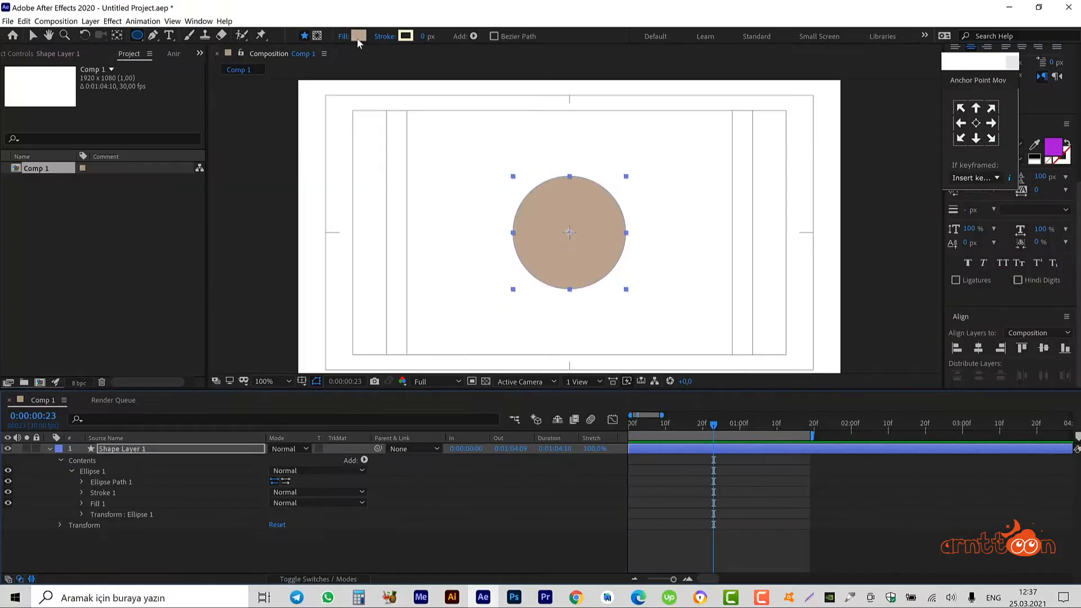
Change the circle's fill color to white (FFFFFF)
click(359, 36)
drag(190, 288, 157, 285)
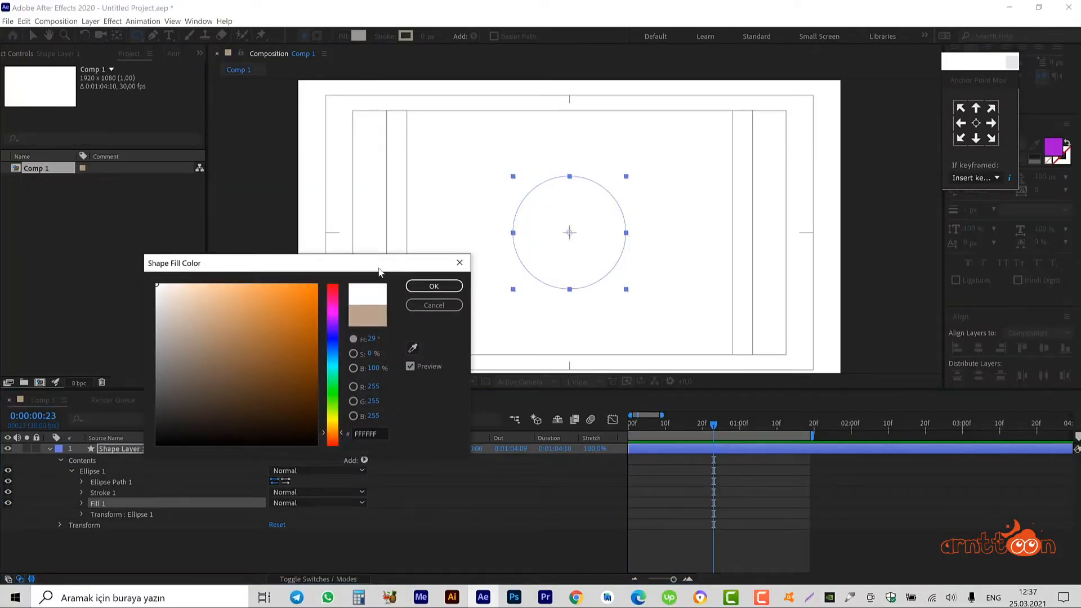
click(421, 285)
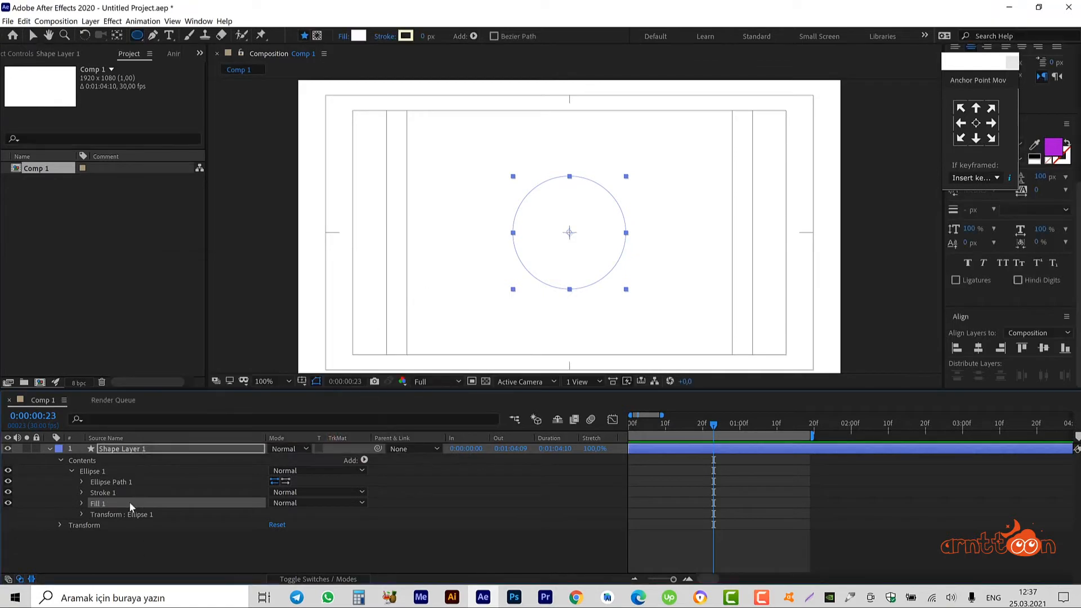
Rename the Ellipse 1 group in Shape Layer 1 as "goz beyaz" and collapse it
click(171, 474)
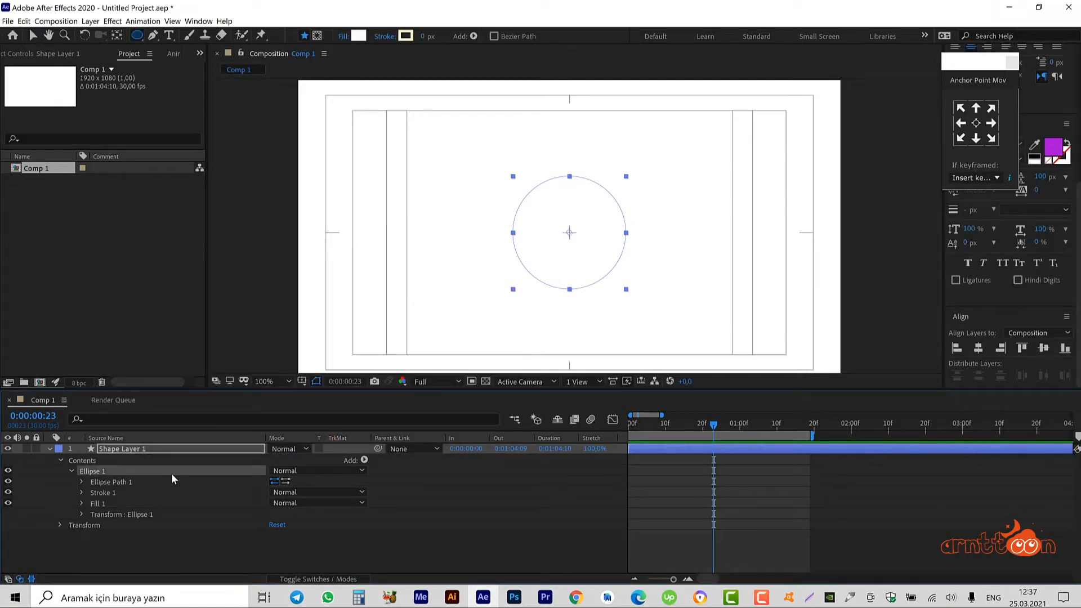
key(Return)
text(goz be)
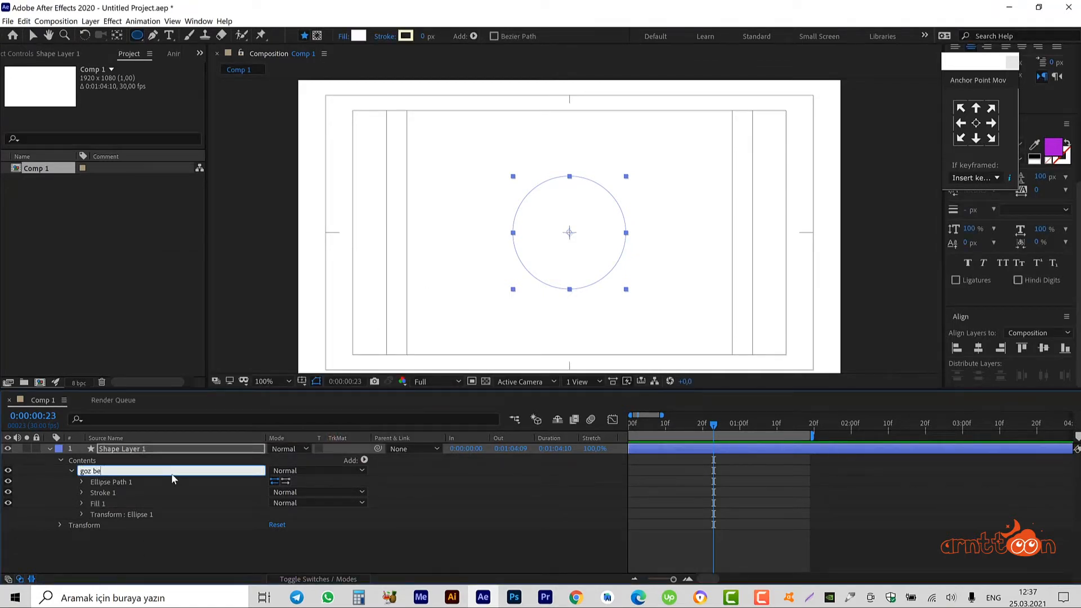
text(yaz)
key(Return)
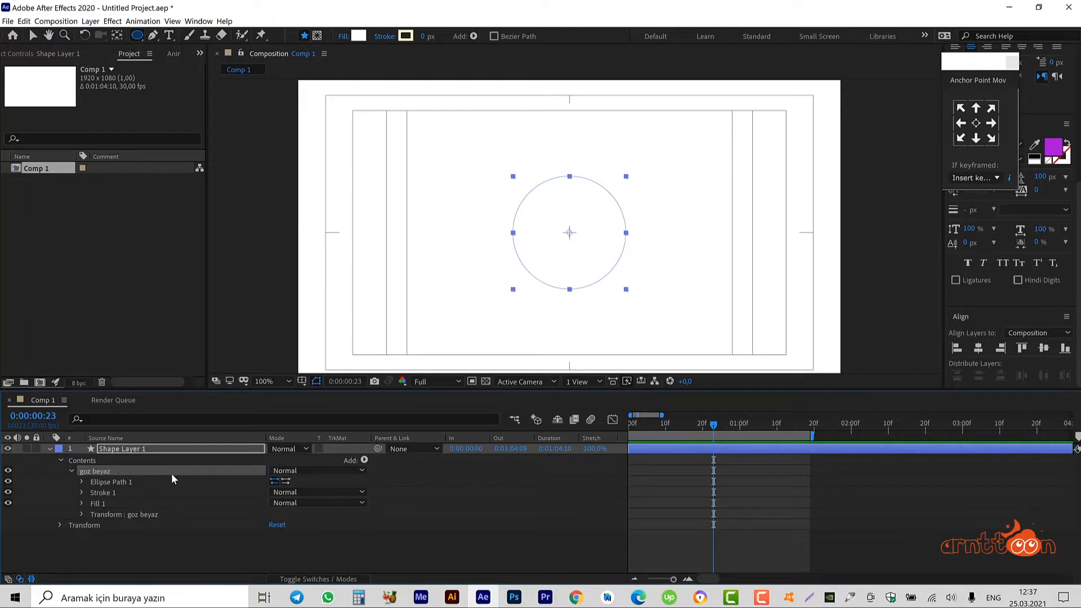
click(72, 471)
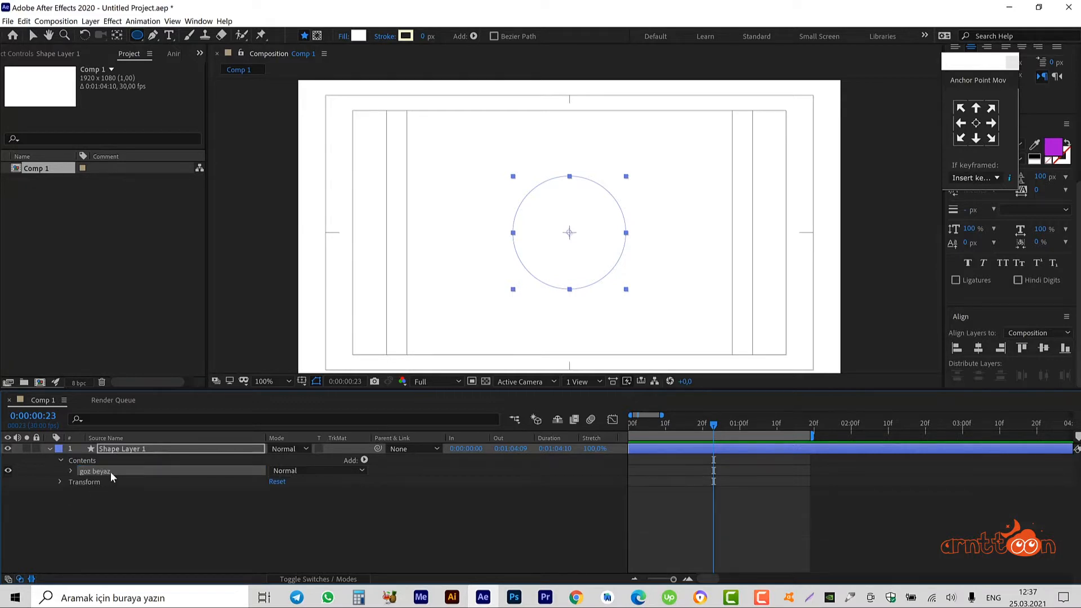
Duplicate the goz beyaz group and rename the copy "goz bebegi"
key(ctrl+g)
key(ctrl+d)
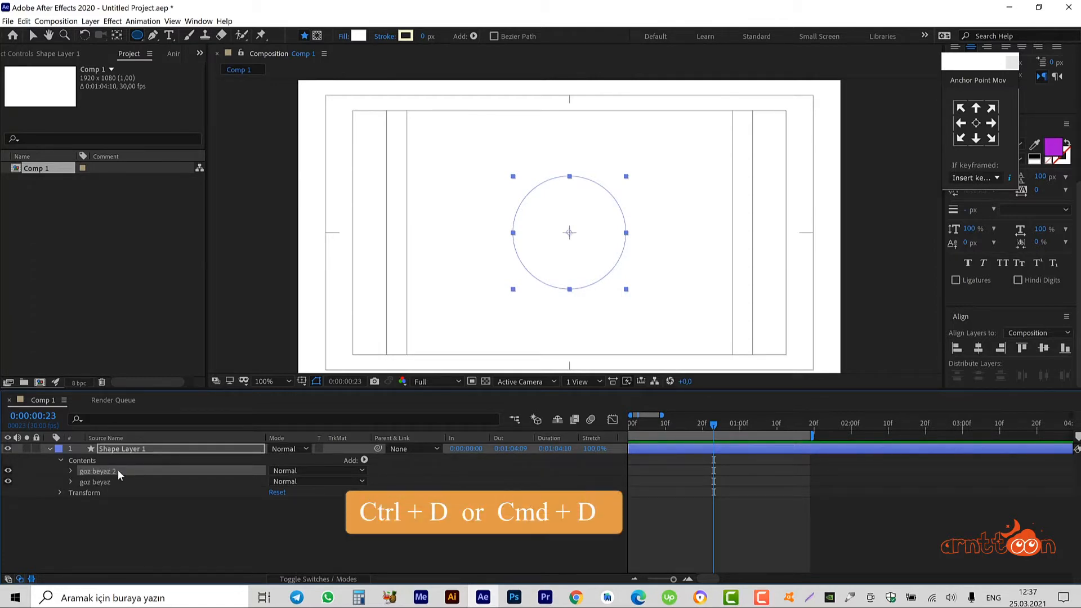
key(Return)
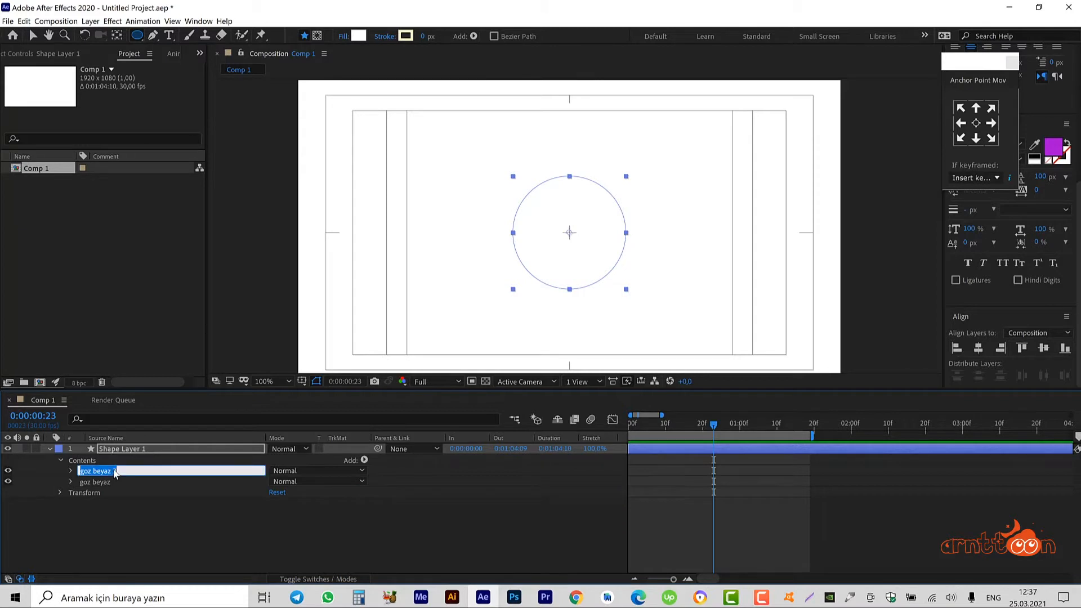
text(goz bebegi)
key(Return)
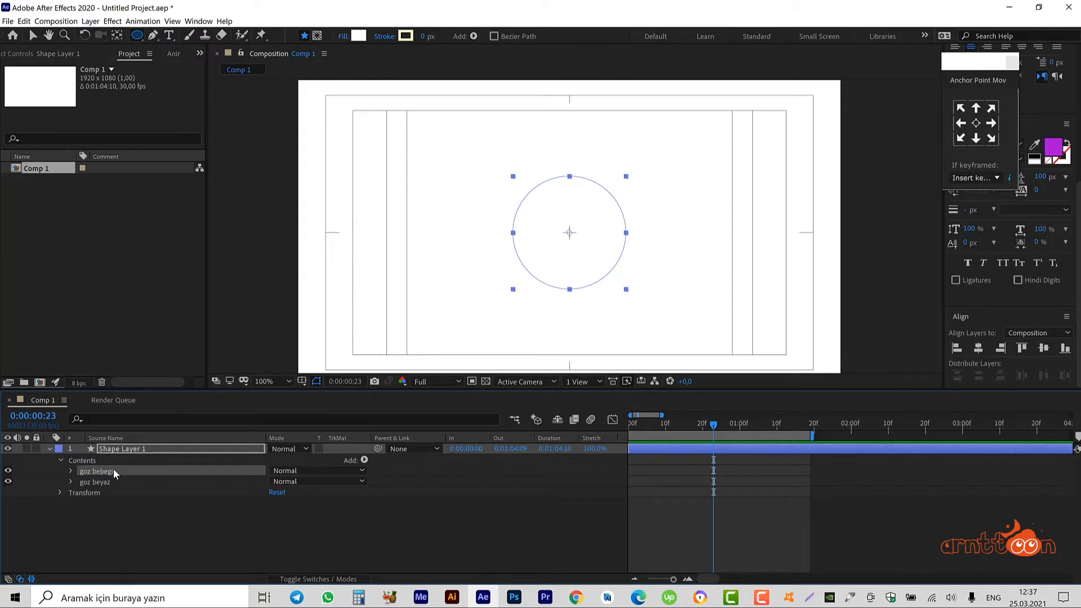
Fill the goz bebegi circle with blue (3985BD)
click(71, 471)
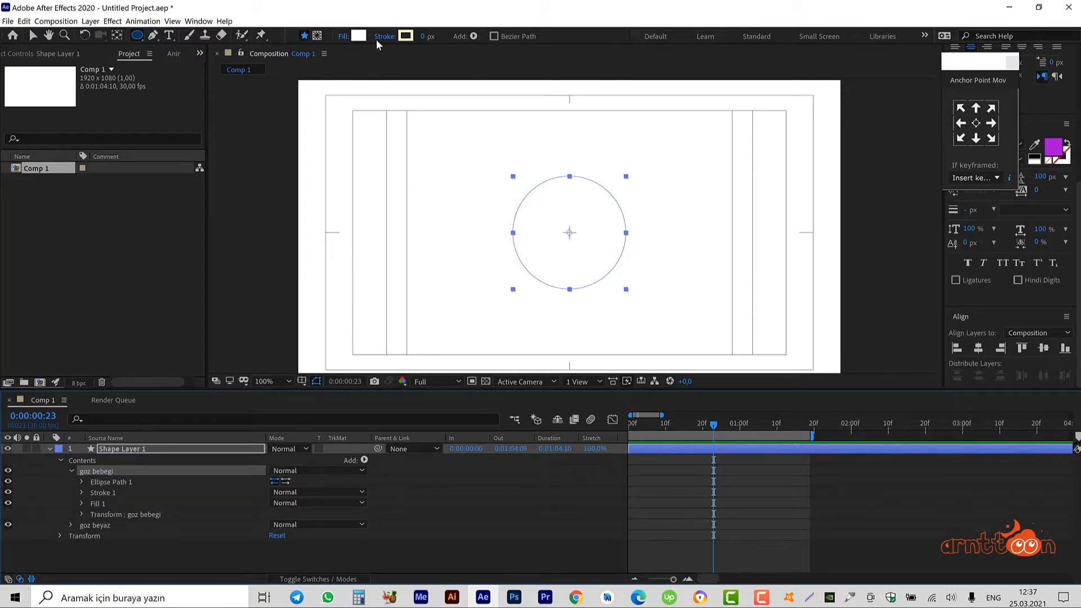
click(359, 36)
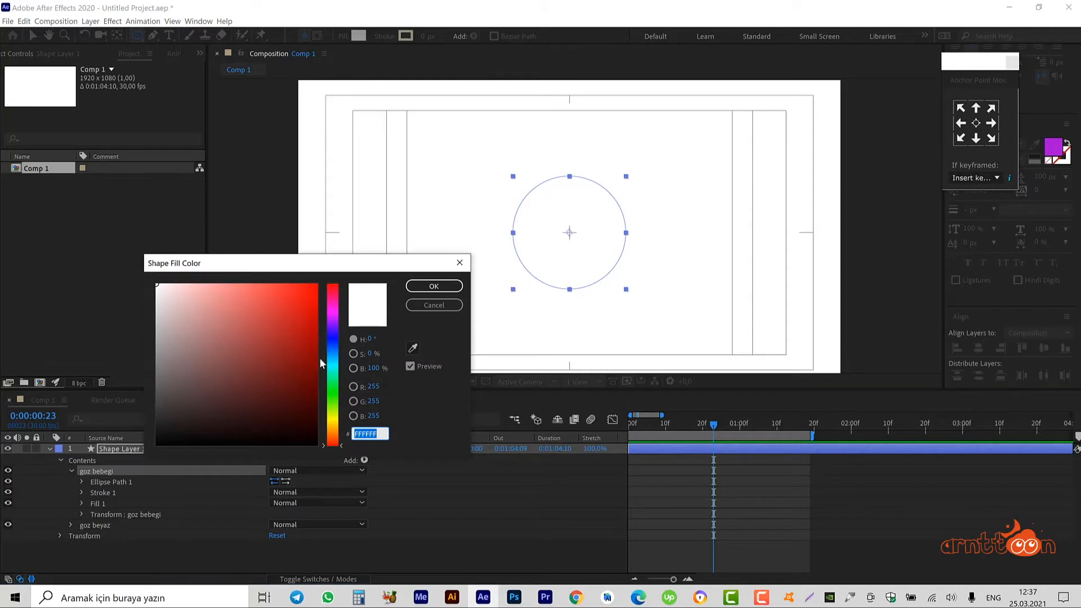
drag(319, 357, 319, 351)
drag(299, 306, 269, 324)
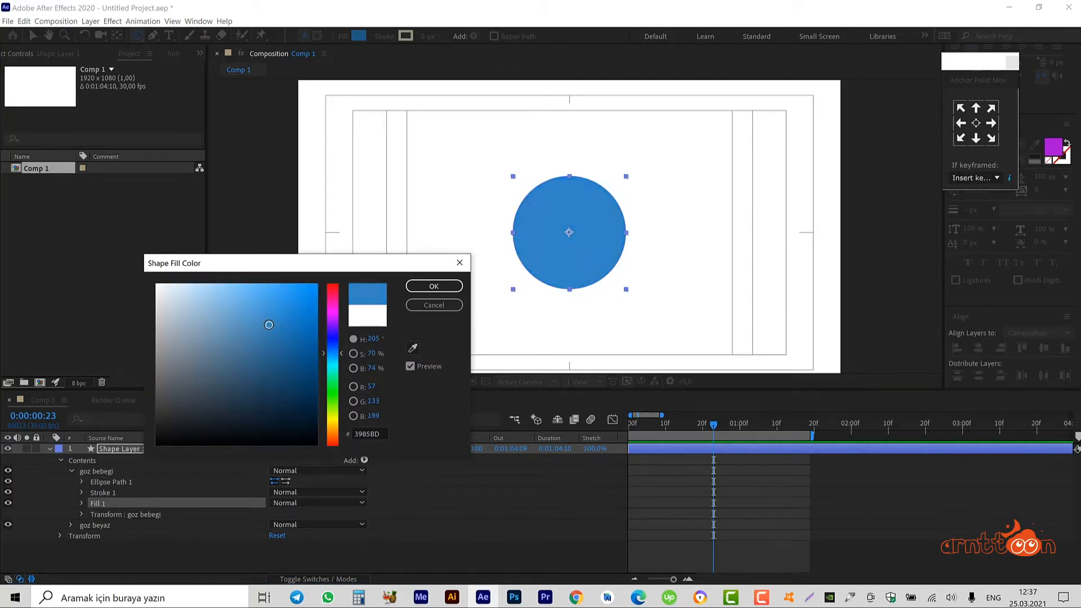
click(434, 287)
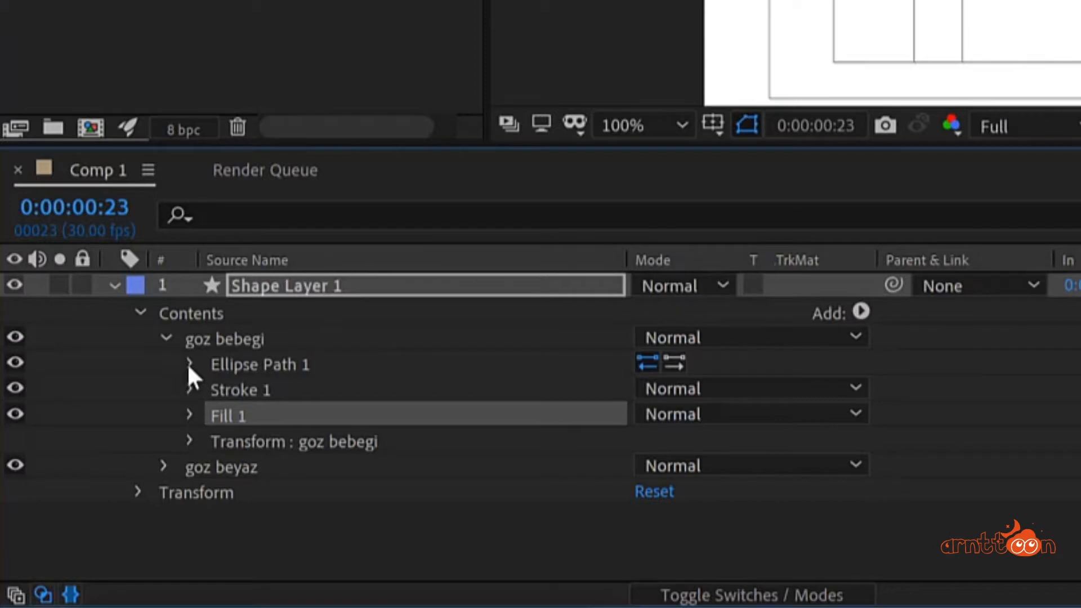
Set the goz bebegi ellipse path size to 200, 200 and collapse the group
click(189, 365)
click(699, 387)
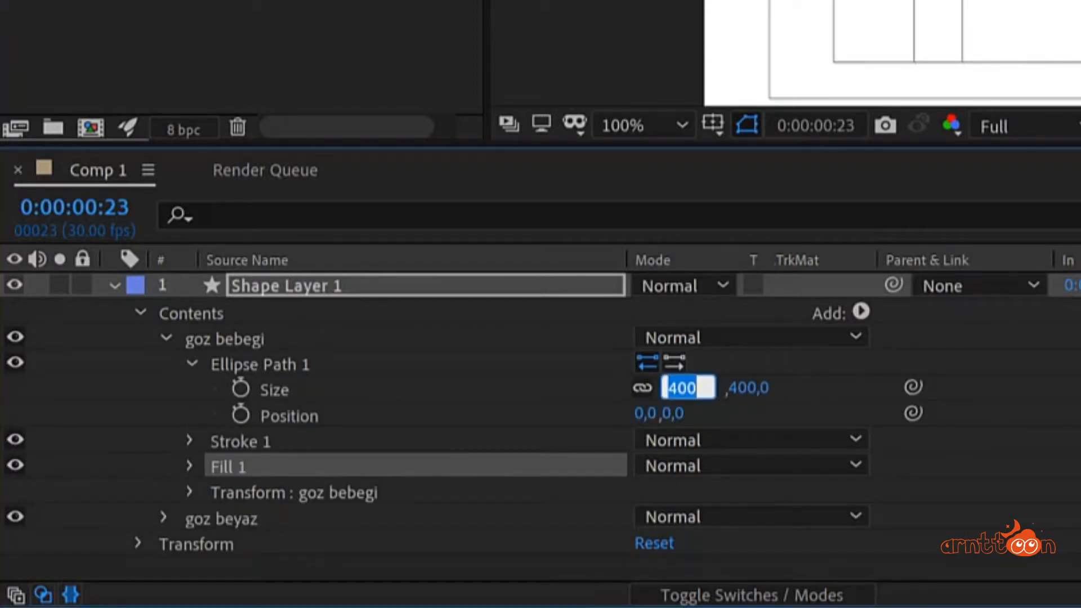
text(200)
key(Return)
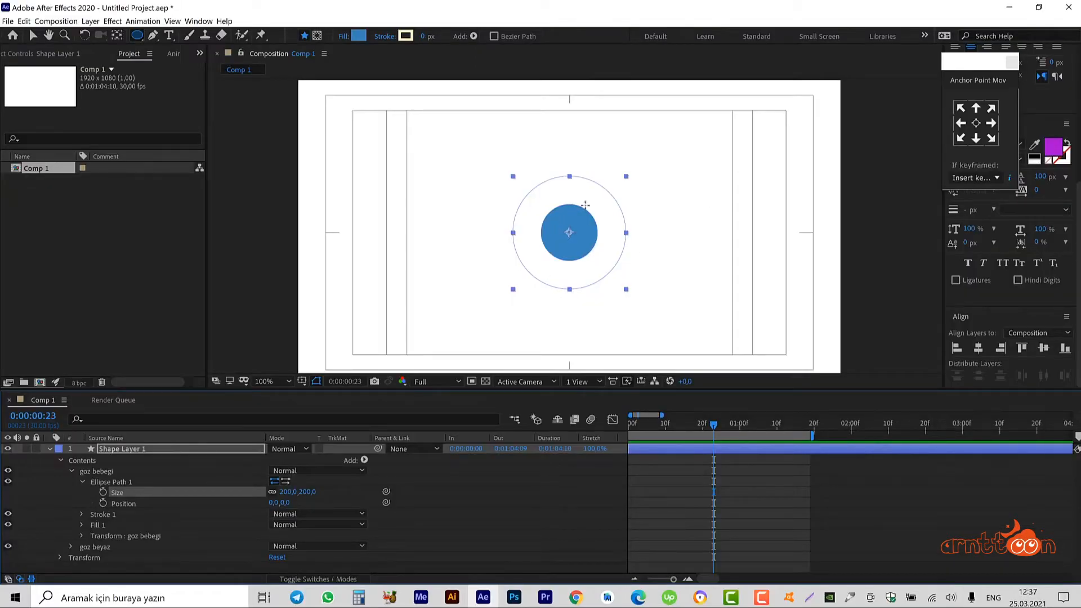
click(83, 482)
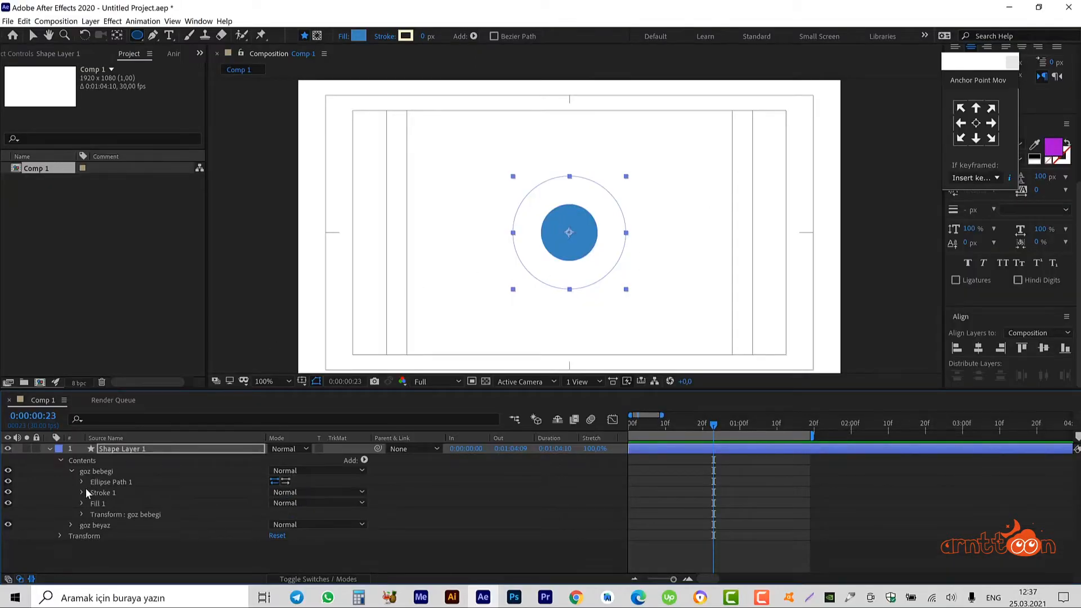
click(71, 471)
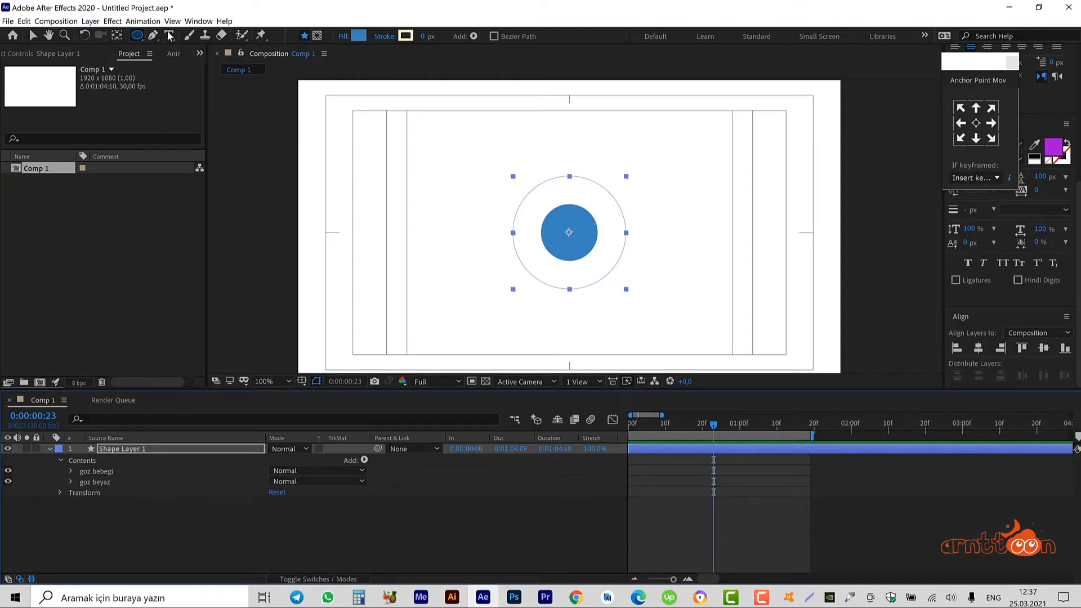
Draw a wide rectangle in Shape Layer 1 covering the upper half of the eye down to its center line
drag(137, 37, 174, 38)
drag(449, 136, 688, 233)
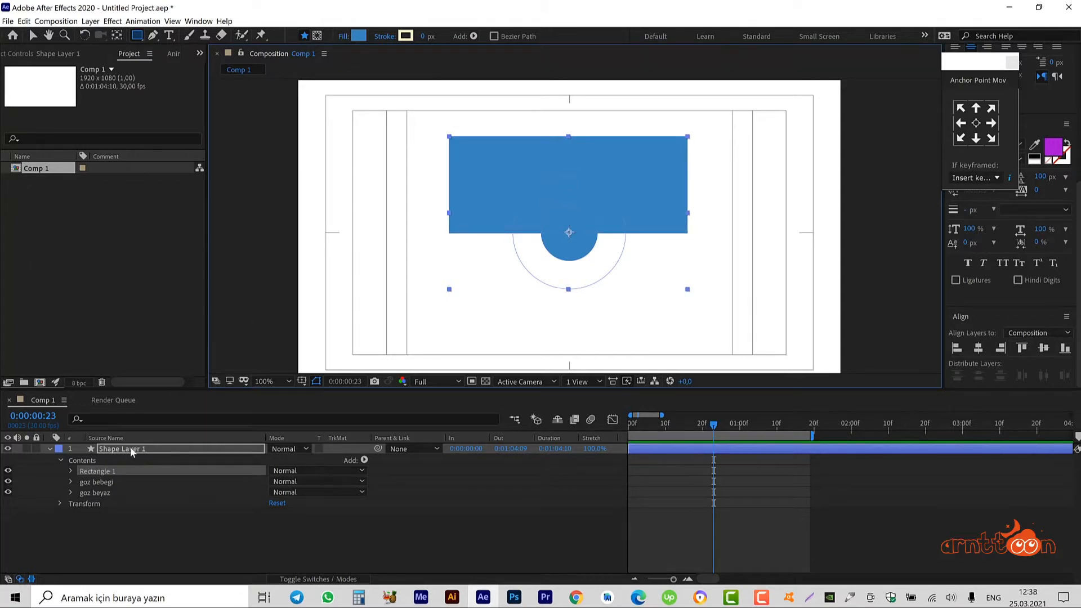
click(148, 535)
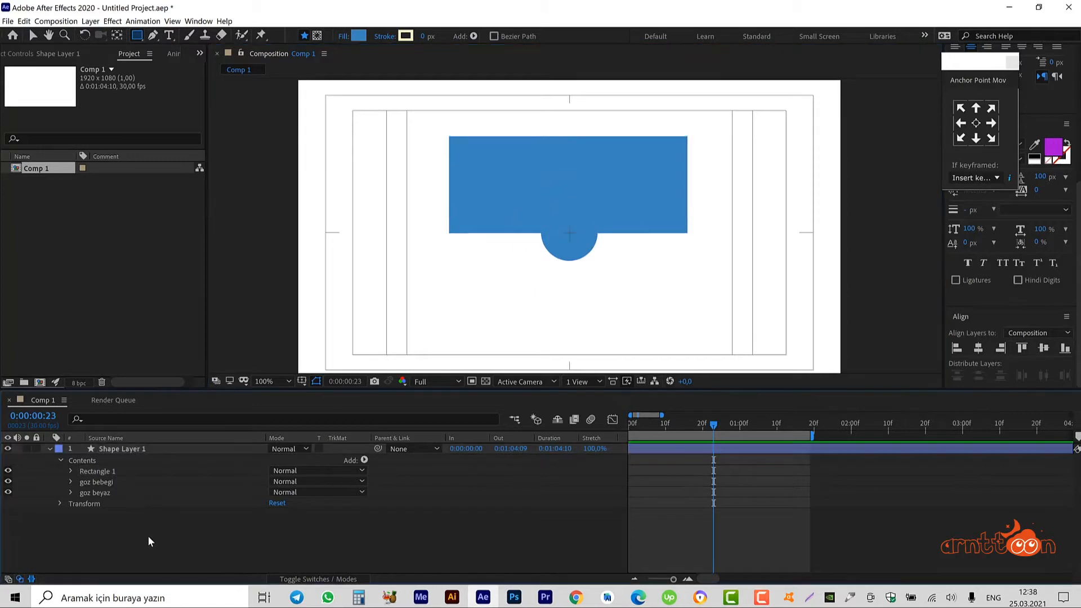
mouse_move(406, 135)
mouse_down()
mouse_move(507, 251)
mouse_move(620, 250)
mouse_up()
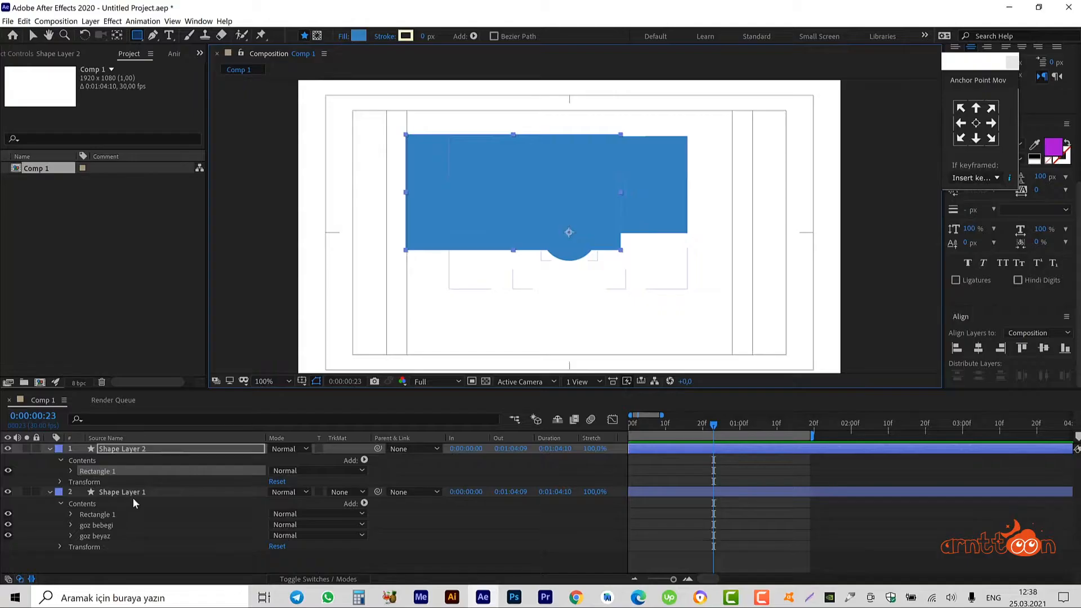
key(Delete)
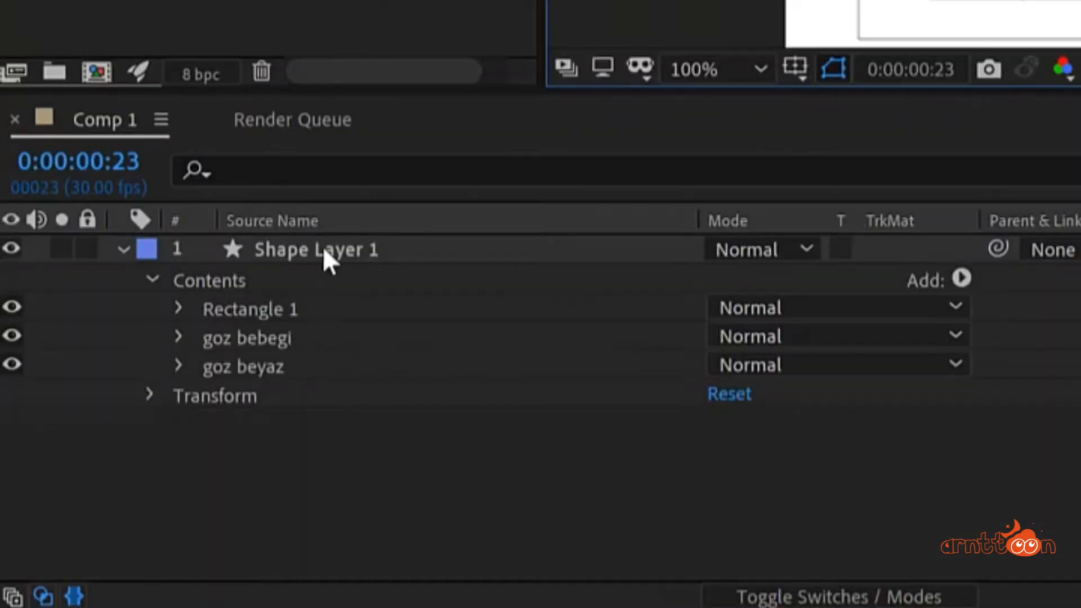
Draw a second rectangle in Shape Layer 1, from the first one's lower edge down past the eye and equally wide
click(324, 251)
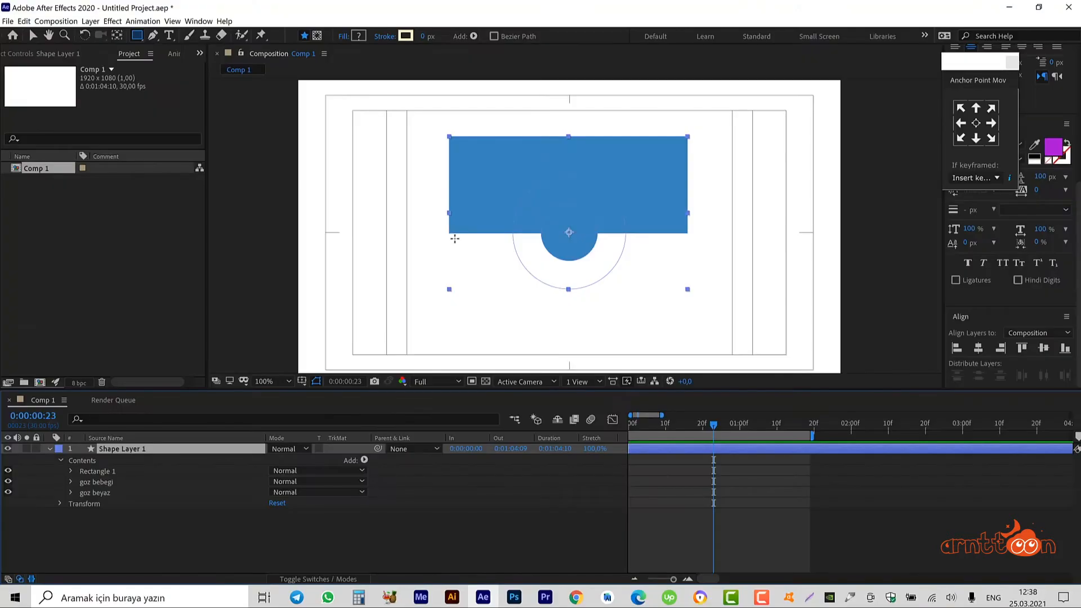
drag(450, 233, 686, 317)
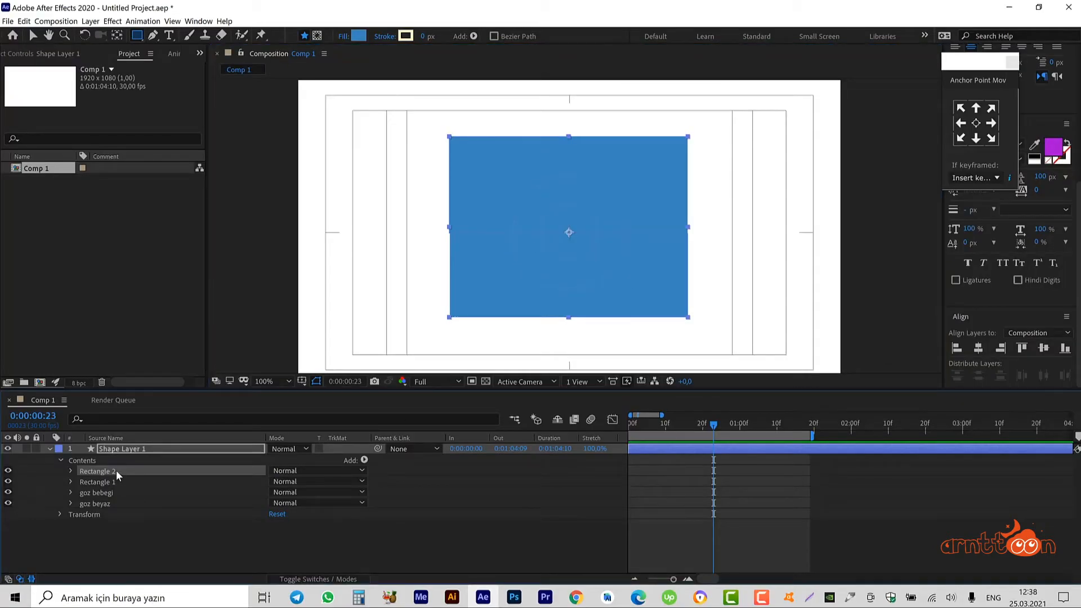
Rename the upper rectangle group "goz kapagi ust" and the lower rectangle group "goz kapagi alt"
key(Return)
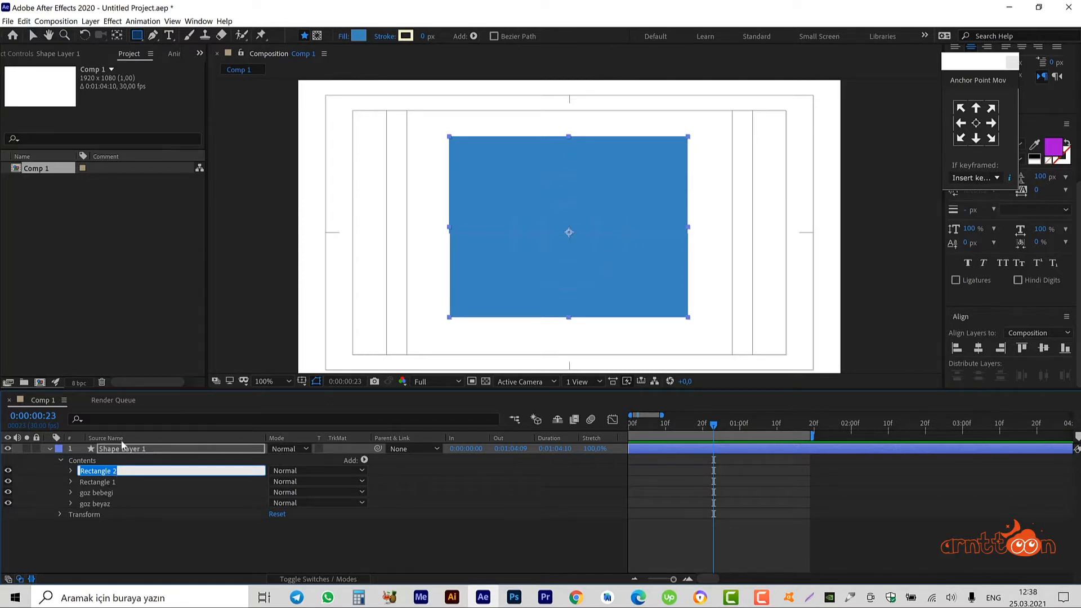
click(119, 482)
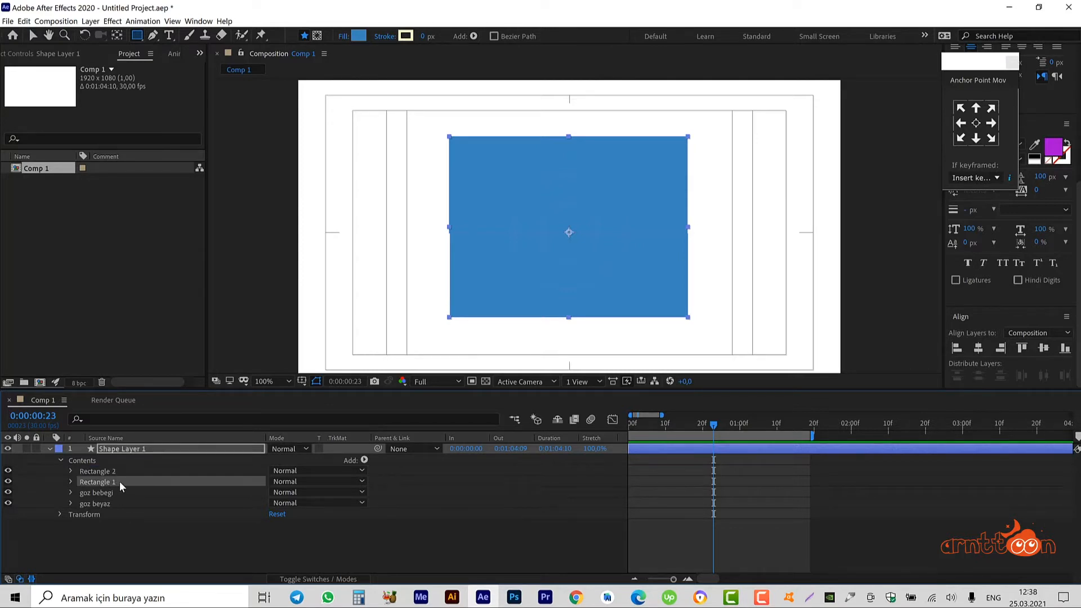
key(Return)
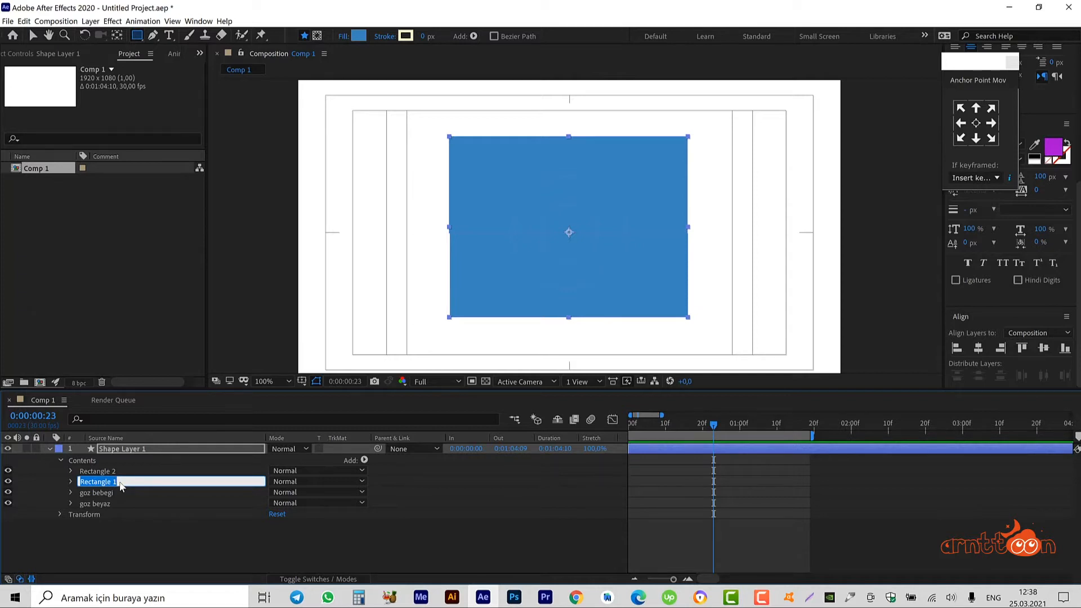
text(goz kapagi ust)
key(Return)
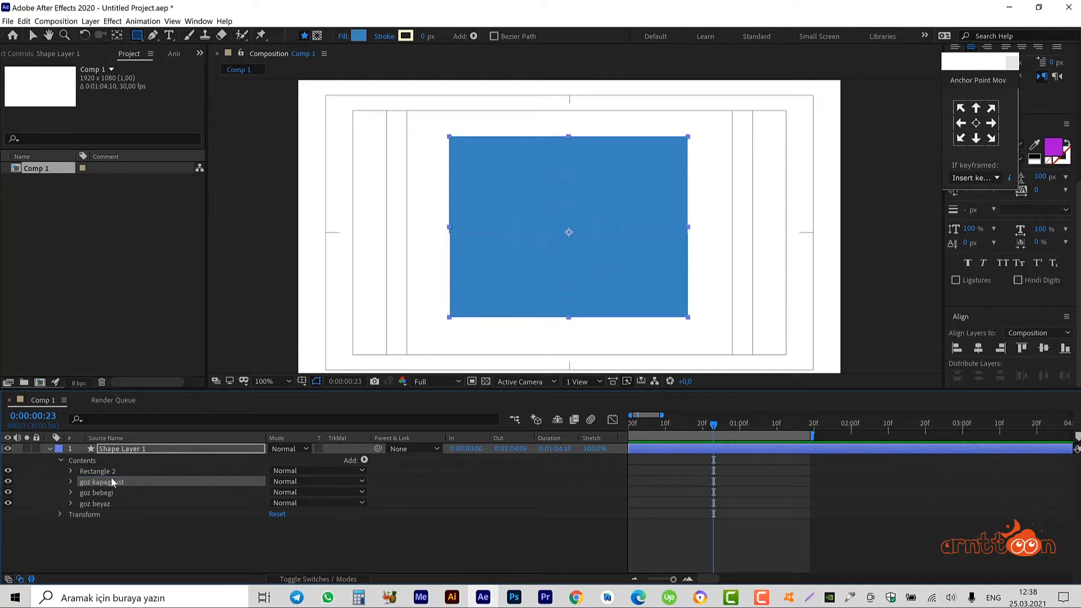
click(113, 471)
key(Return)
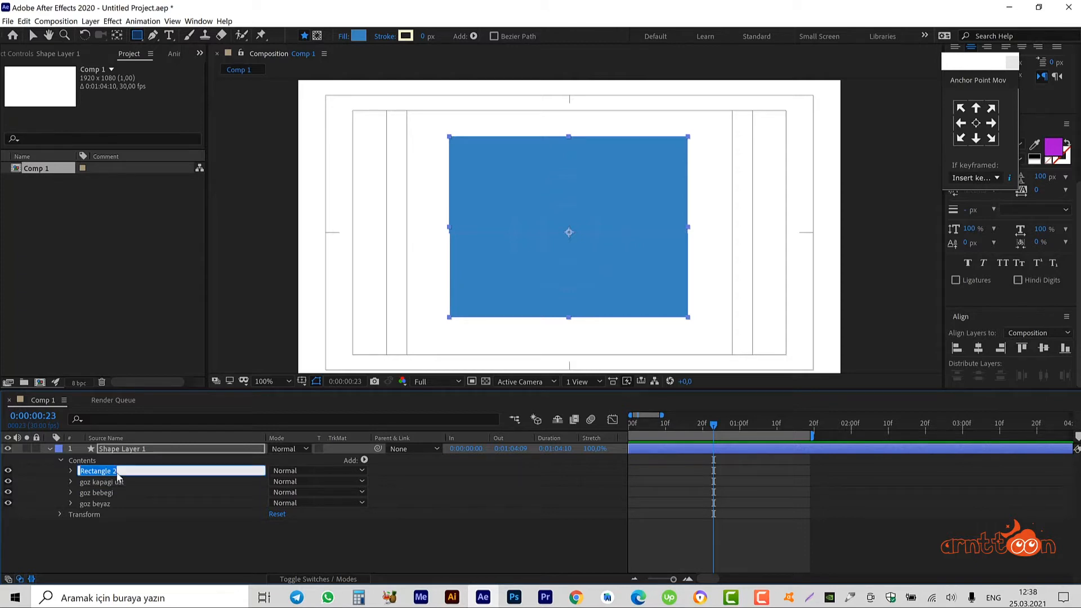
text(goz kapagi alt)
key(Return)
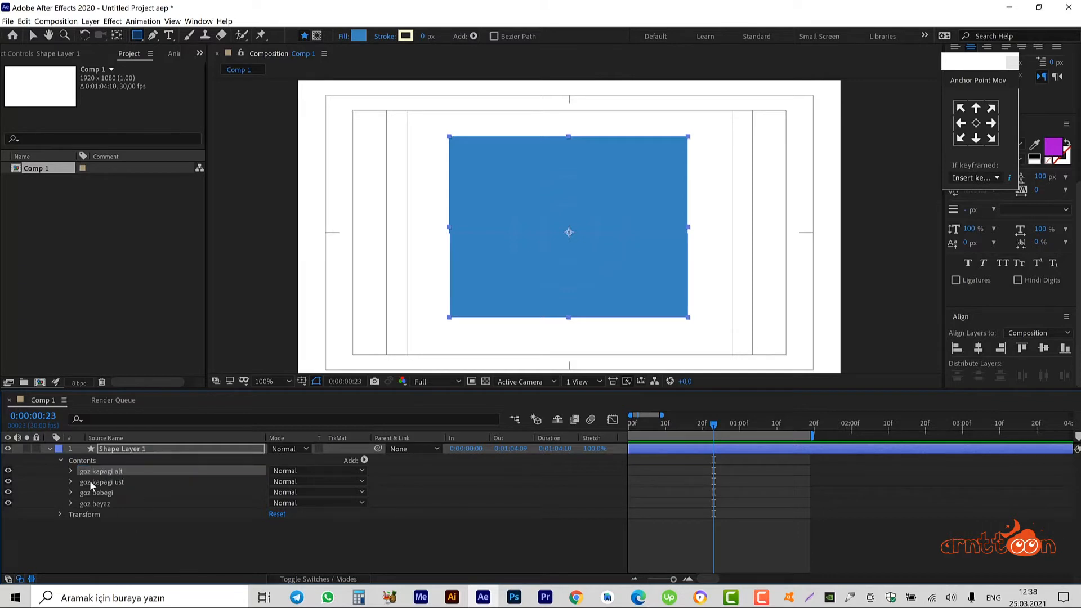
Hide the goz kapagi alt and goz kapagi ust groups
drag(8, 470, 8, 481)
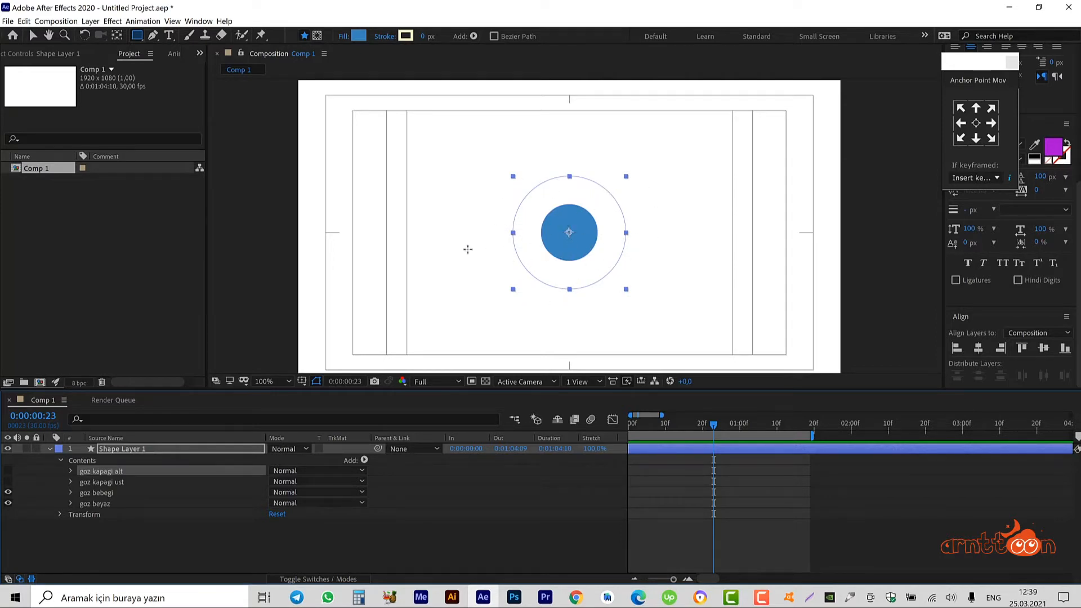
click(120, 495)
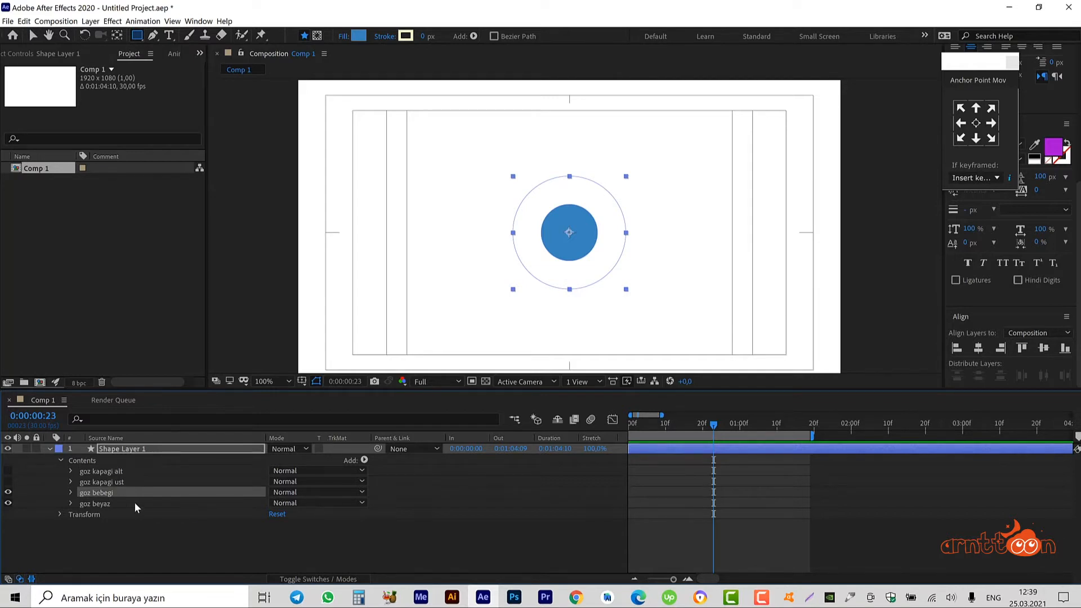
Duplicate the goz beyaz group and group the copy together with goz bebegi
click(134, 502)
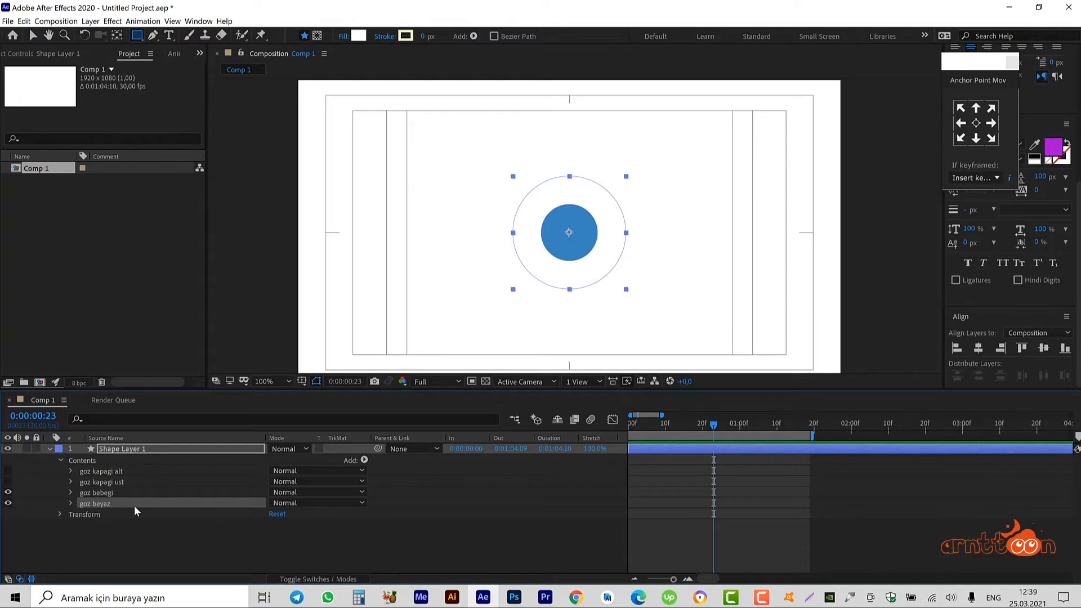
key(ctrl+d)
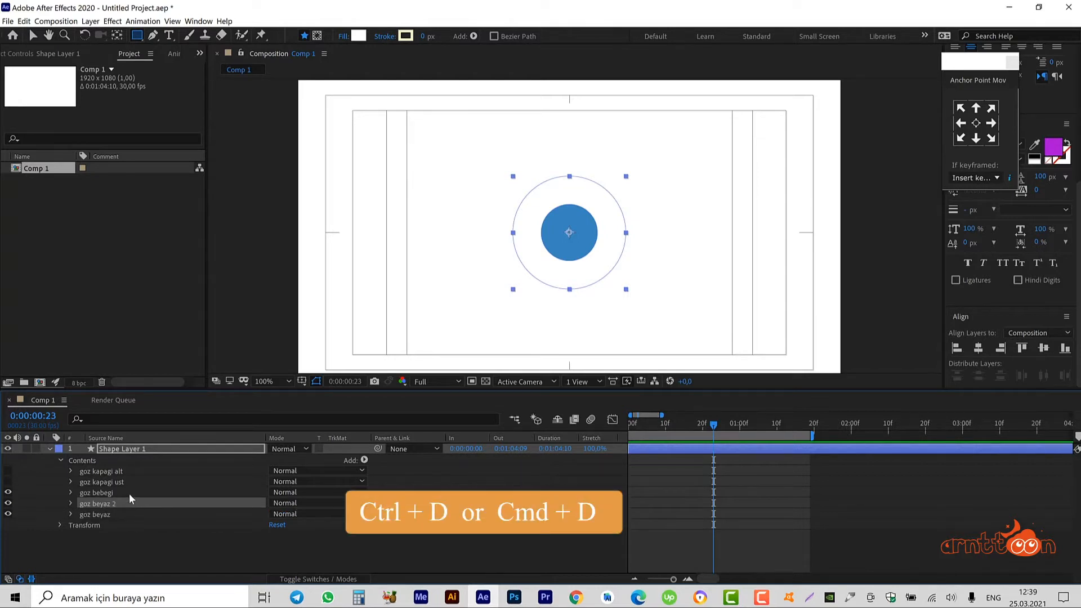
ctrl+click(129, 493)
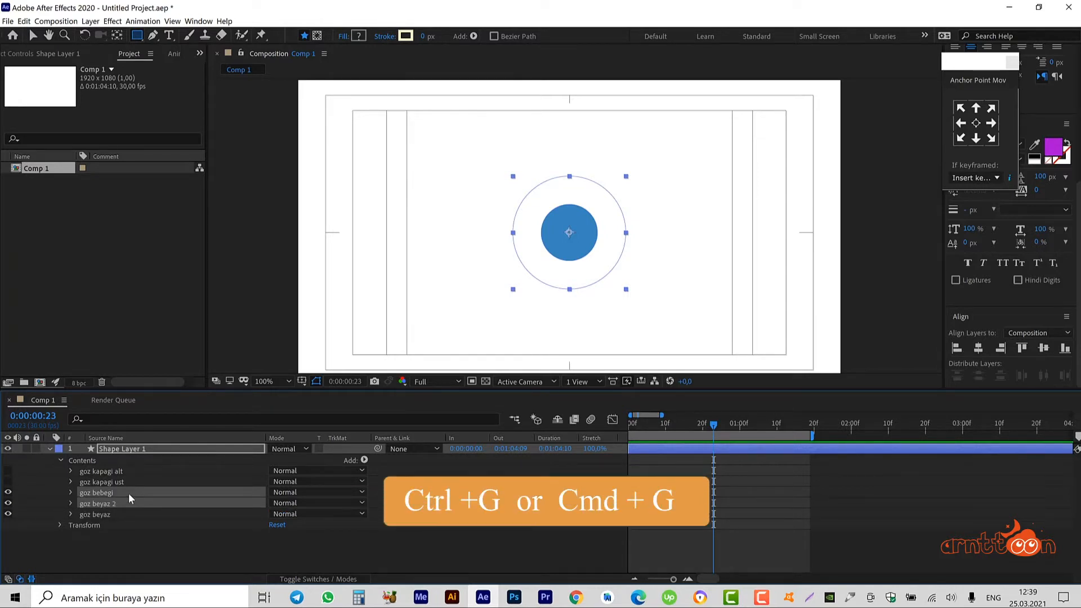
key(ctrl+g)
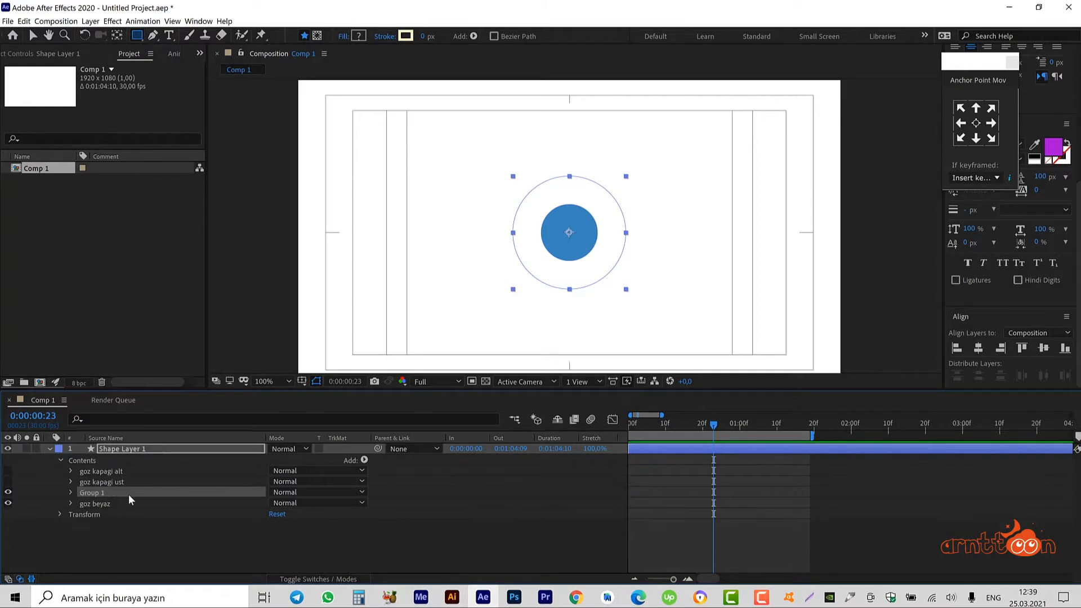
Rename the new group holding the pupil and the eye-white copy as "goz bebegi"
key(Return)
text(goz)
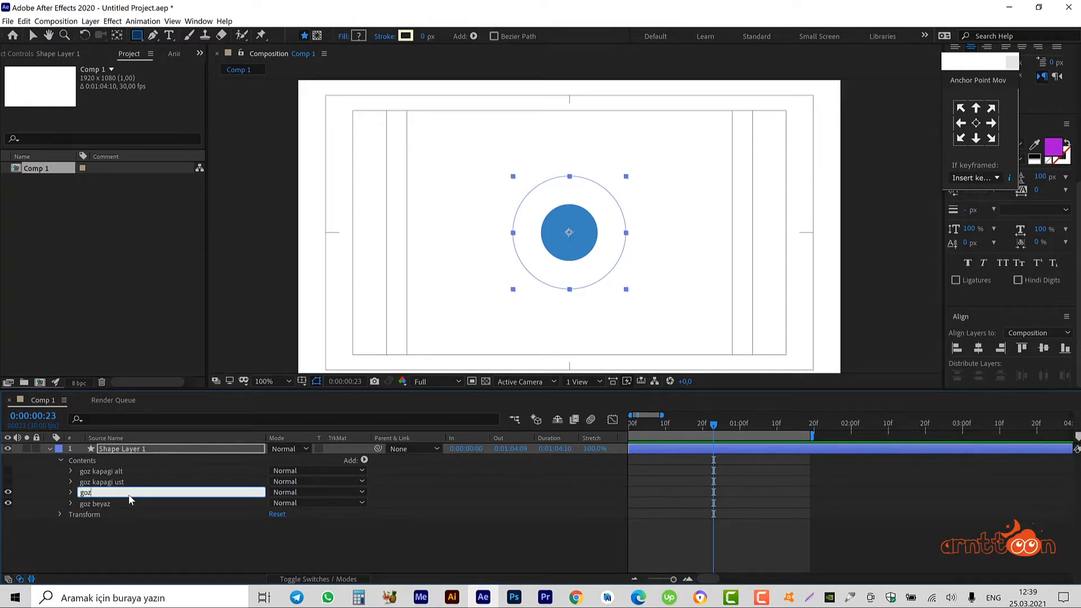
text( bebegi)
key(Return)
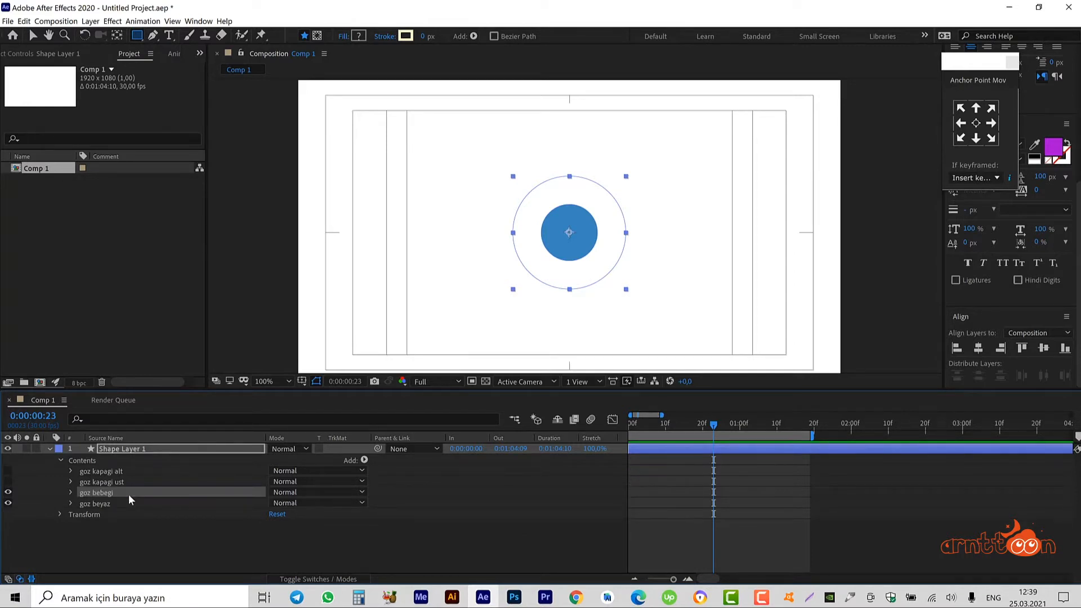
Add Merge Paths to the outer goz bebegi group and set its mode to Intersect
click(70, 493)
click(100, 513)
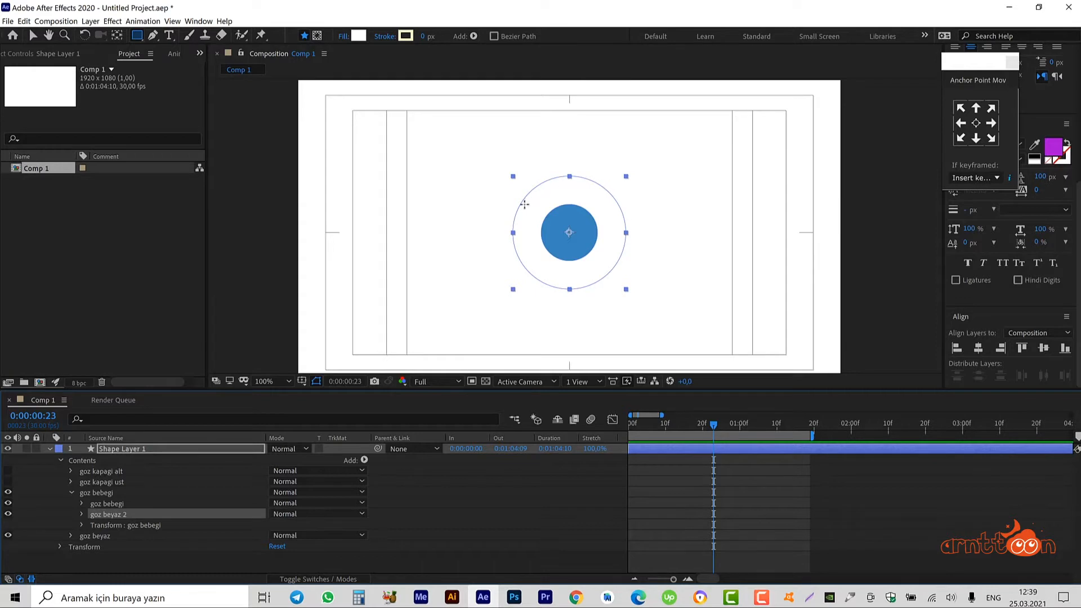
click(107, 504)
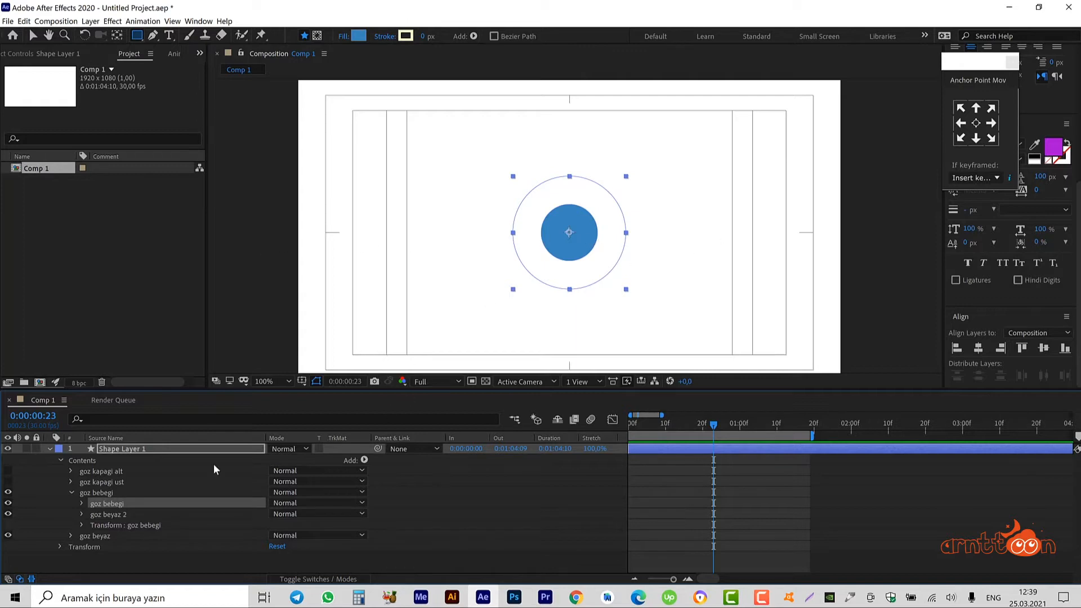
click(98, 493)
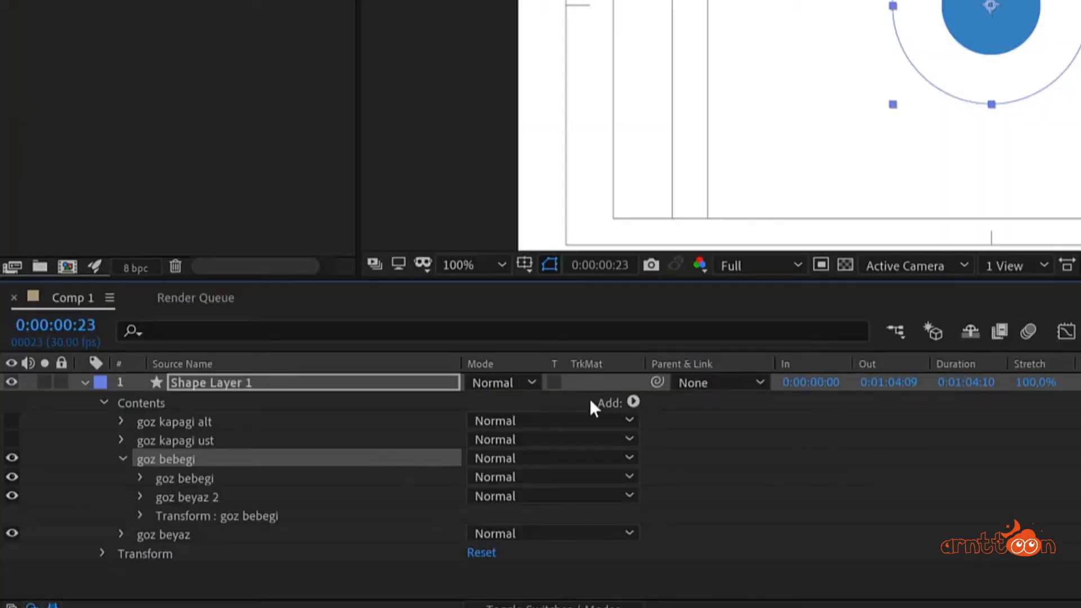
click(364, 460)
click(374, 166)
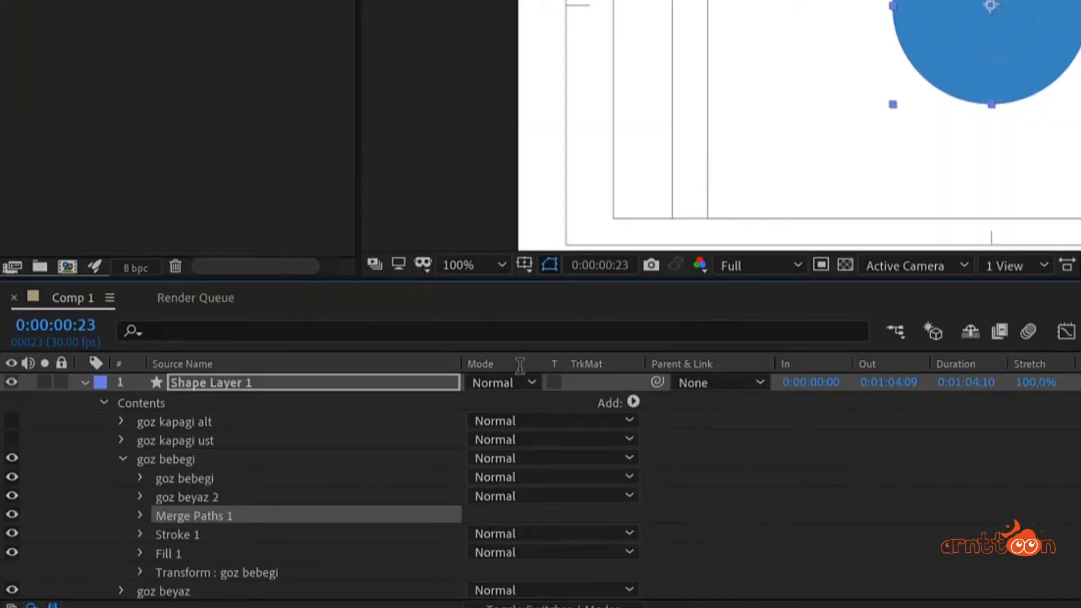
click(142, 516)
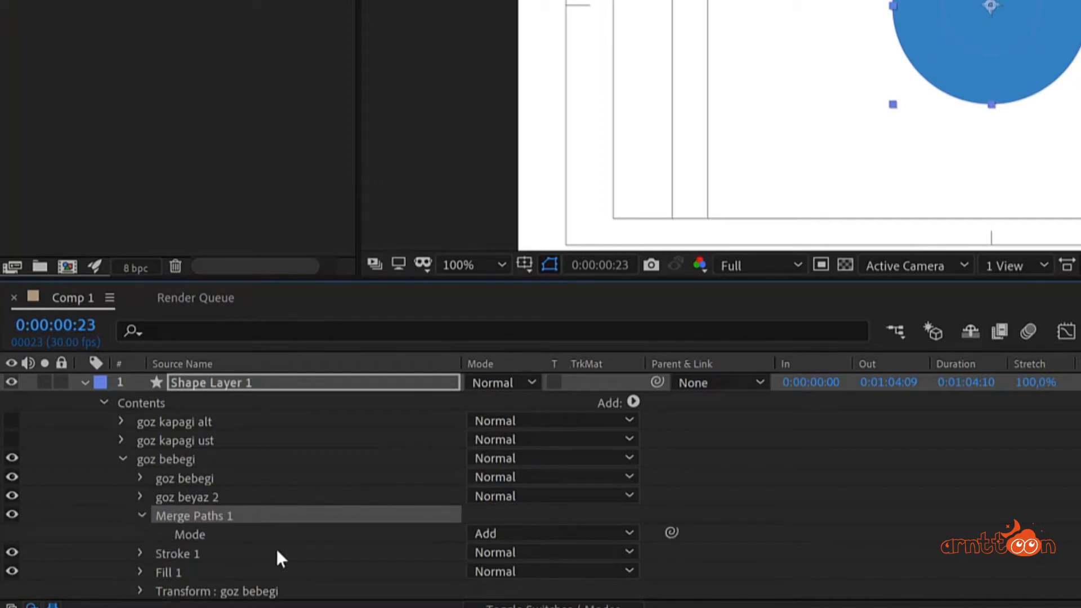
click(529, 536)
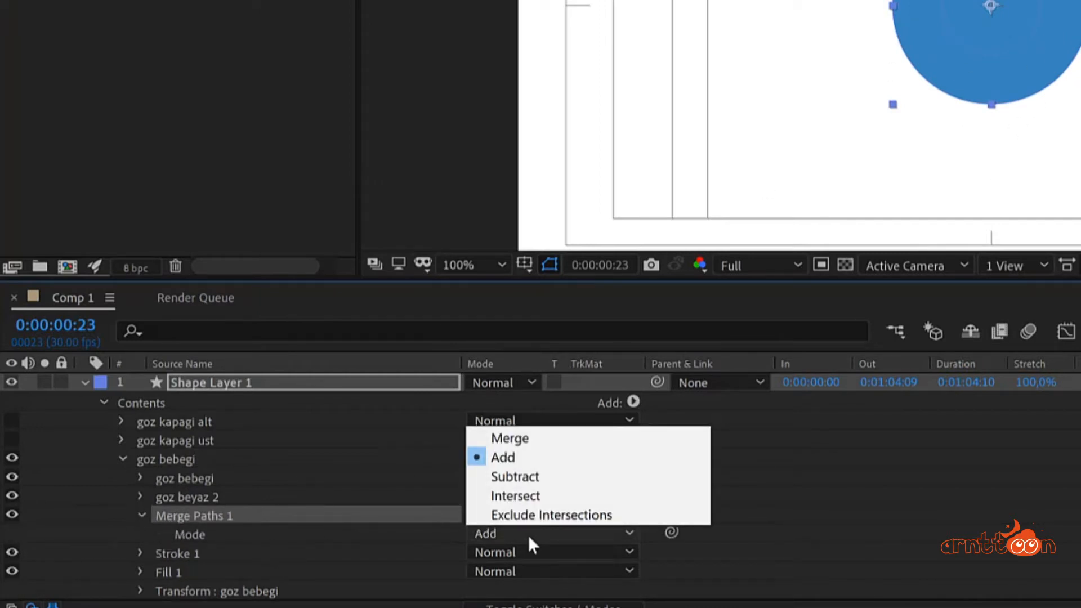
click(539, 495)
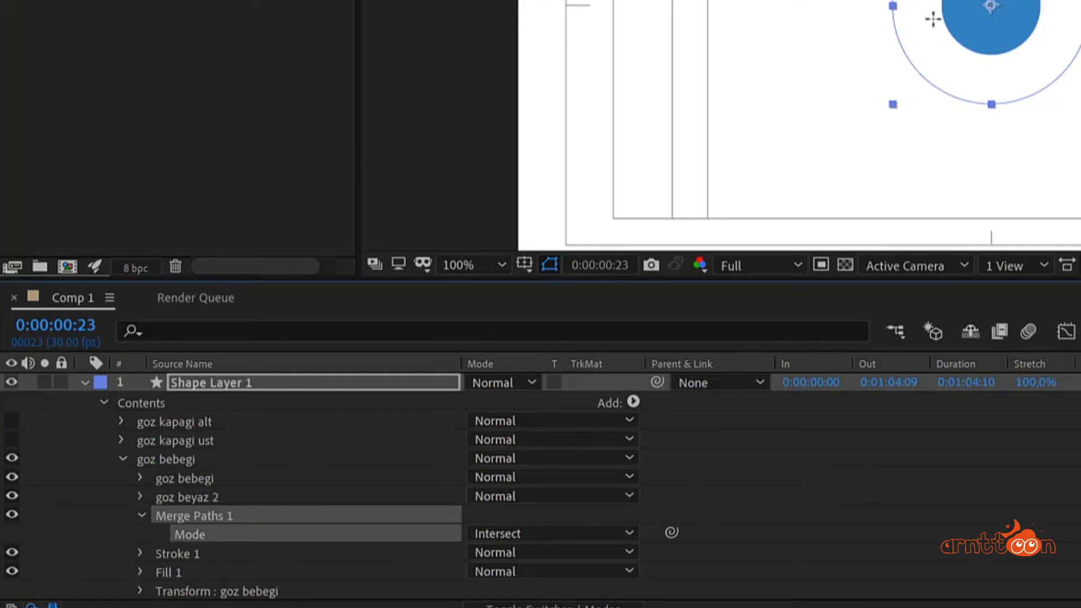
click(142, 515)
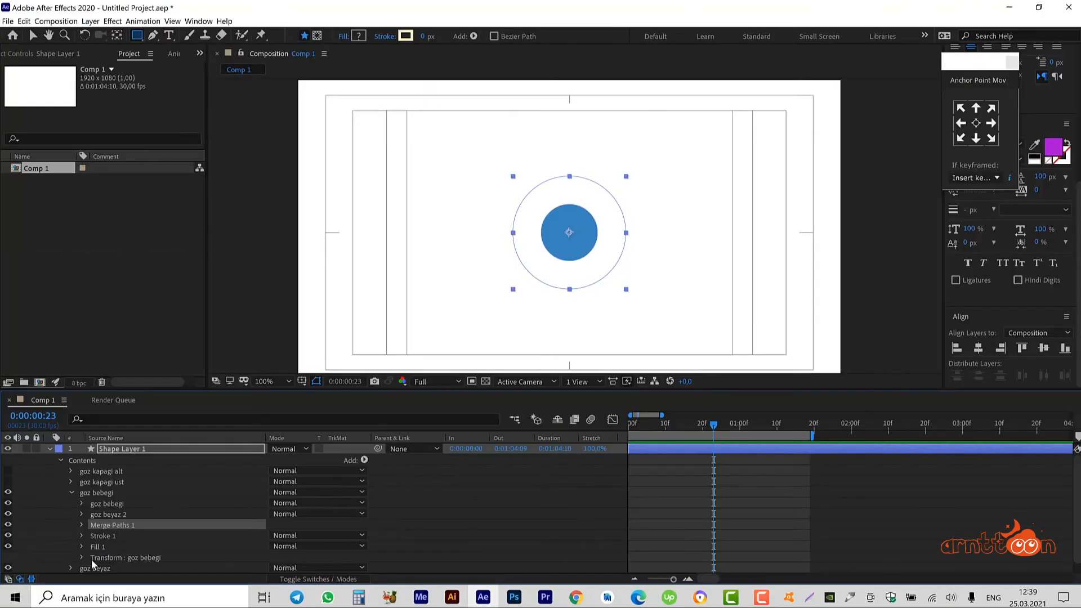
Try moving the whole outer goz bebegi group sideways to an X position of about 234.5, and undo it
click(81, 557)
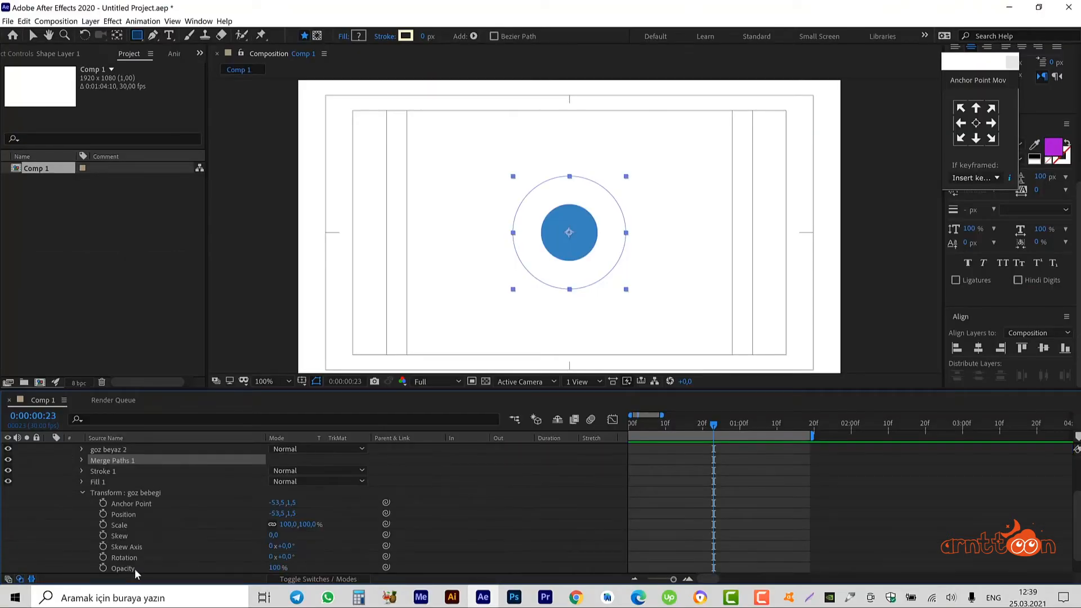
drag(286, 514, 447, 501)
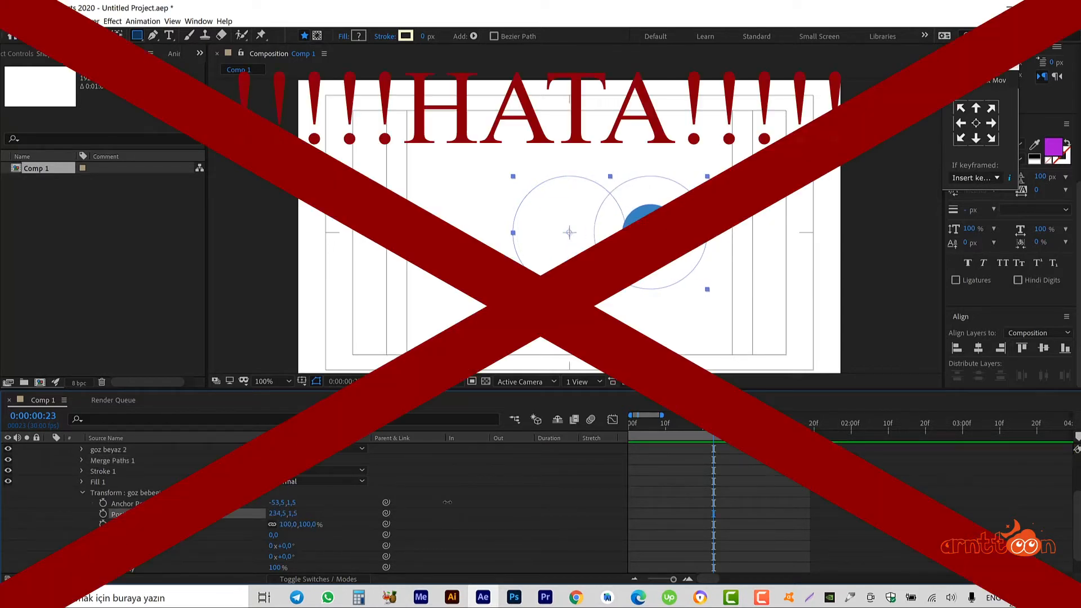
key(ctrl+z)
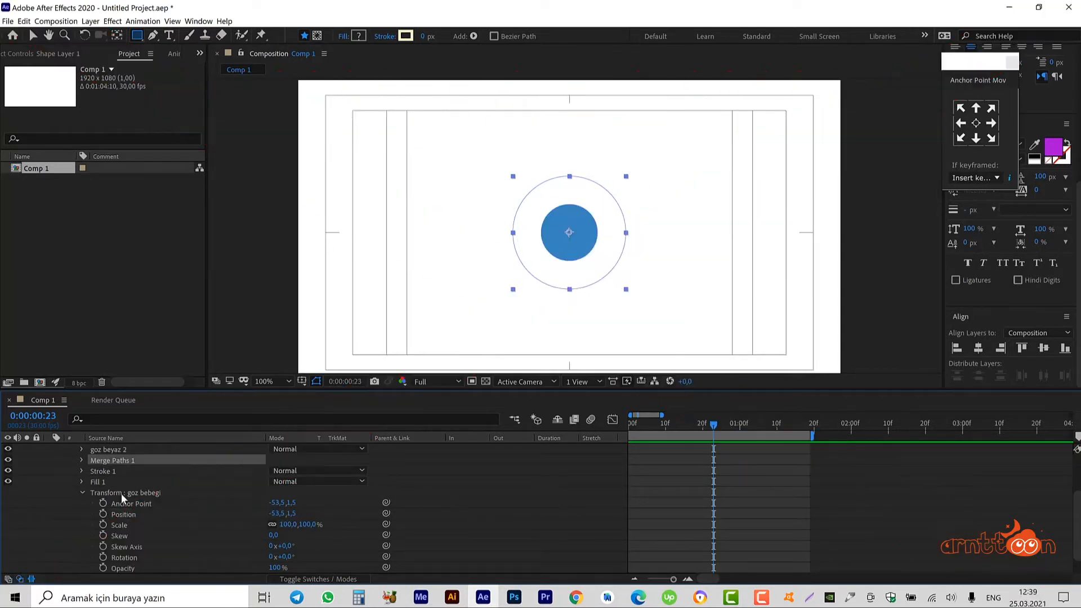
click(83, 494)
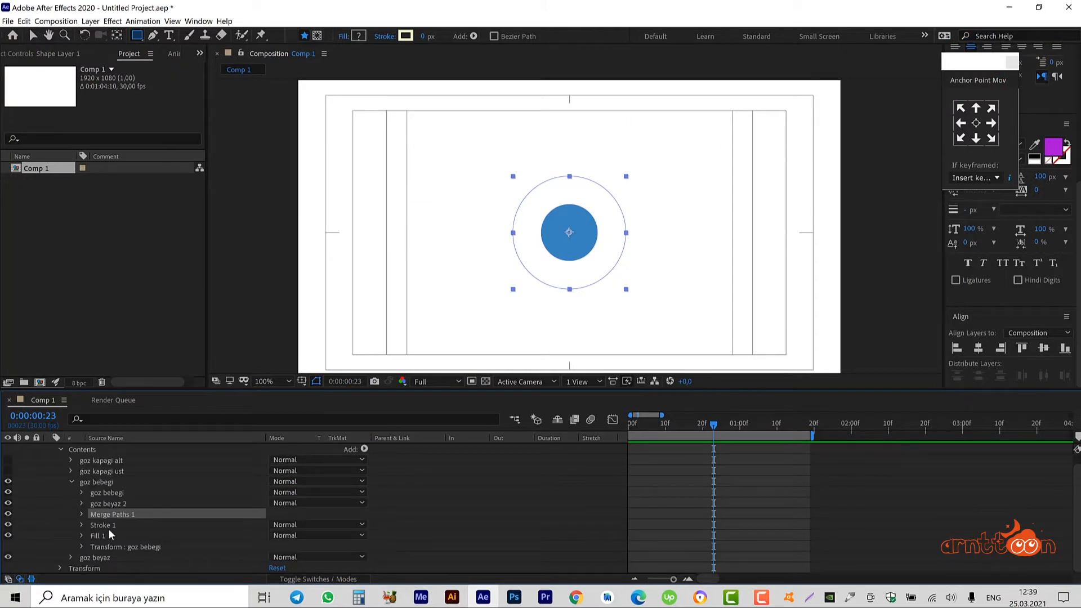
Try shifting only the inner goz bebegi group horizontally to both sides of the eye through its Position, and undo the shift
click(81, 492)
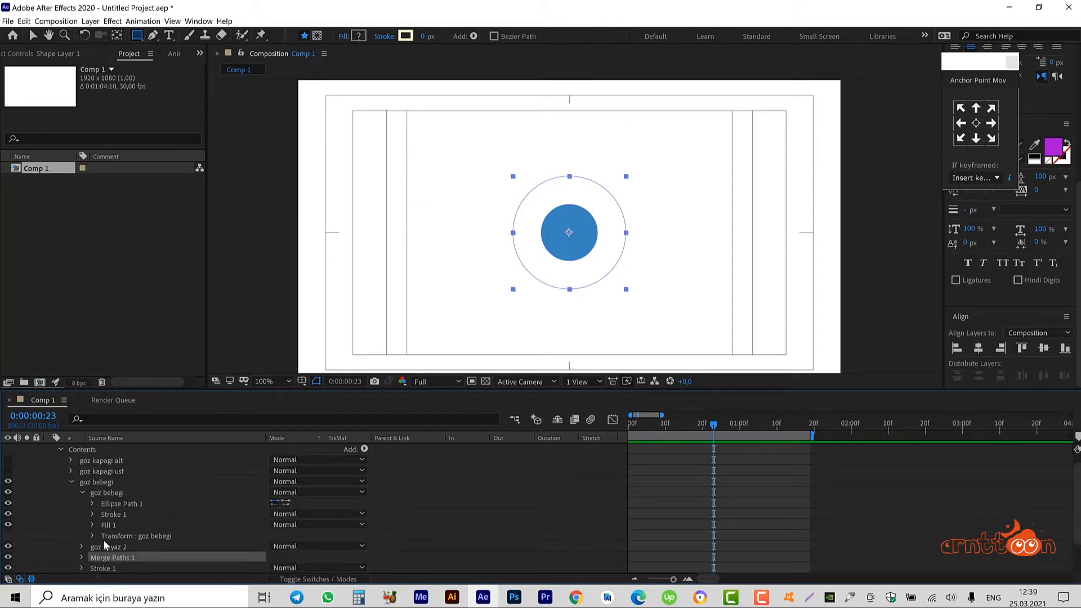
click(193, 495)
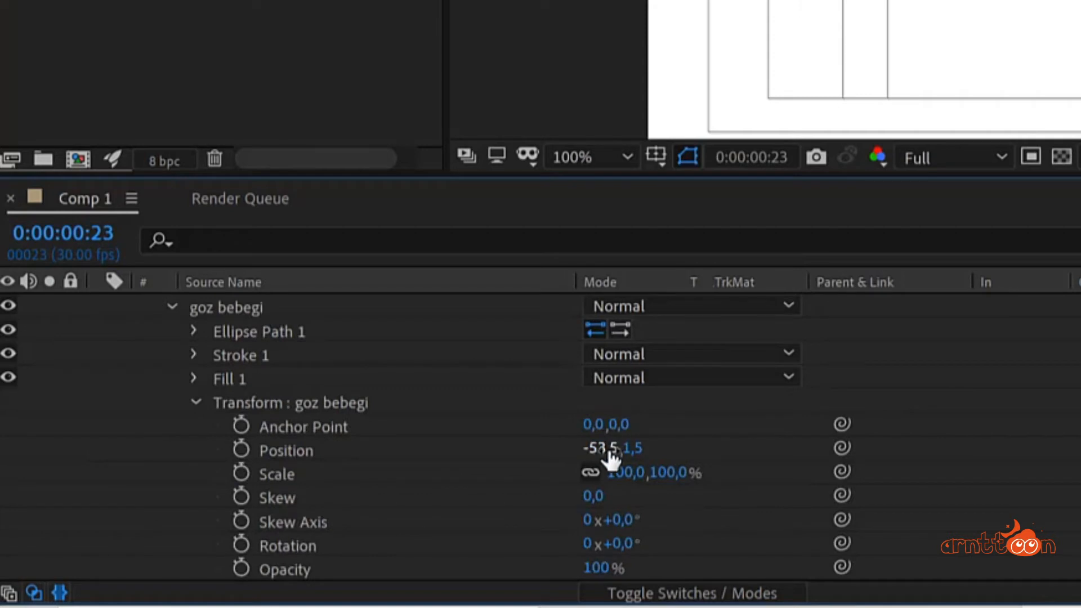
drag(596, 450, 627, 450)
drag(822, 430, 352, 452)
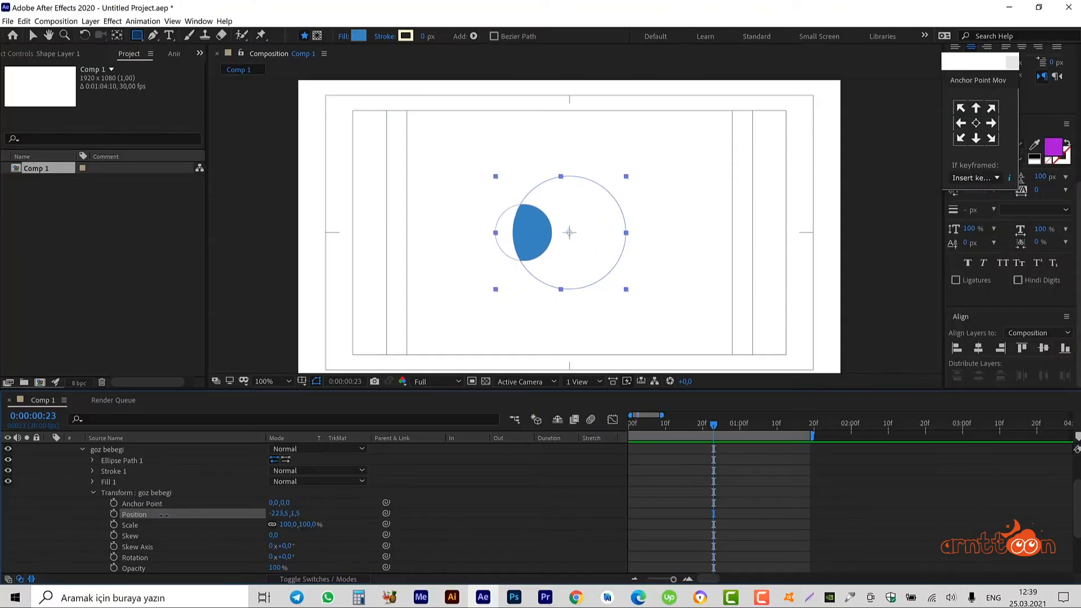
drag(163, 515, 261, 516)
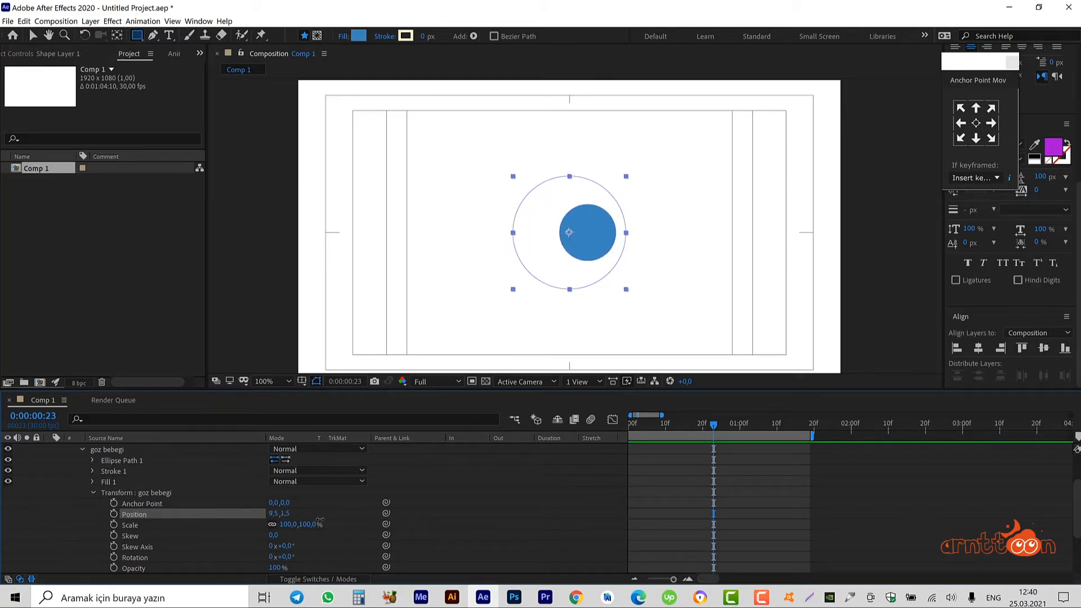
key(ctrl+z)
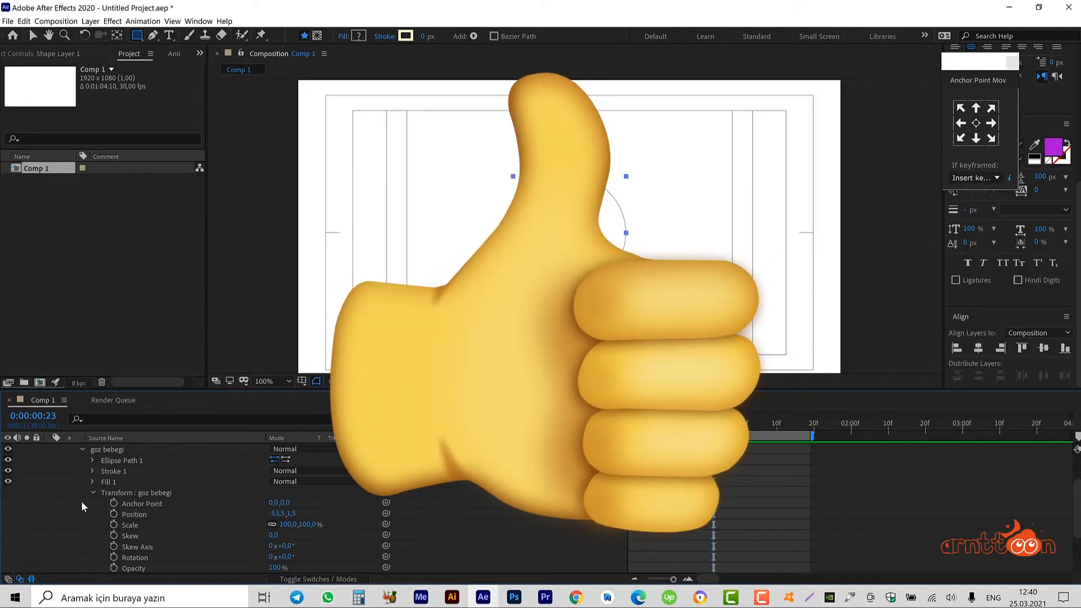
click(93, 493)
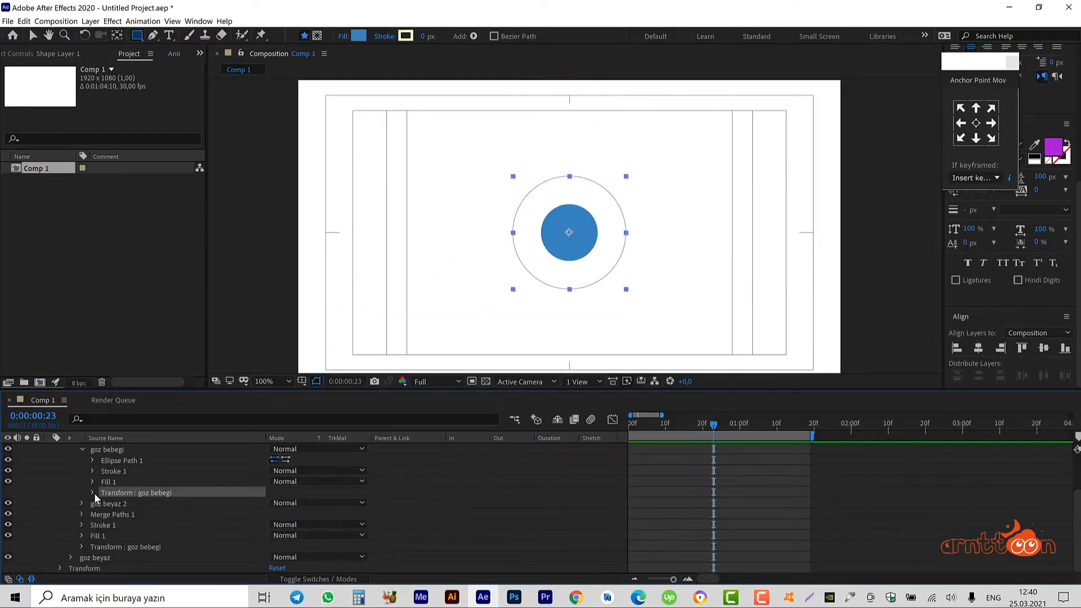
click(82, 448)
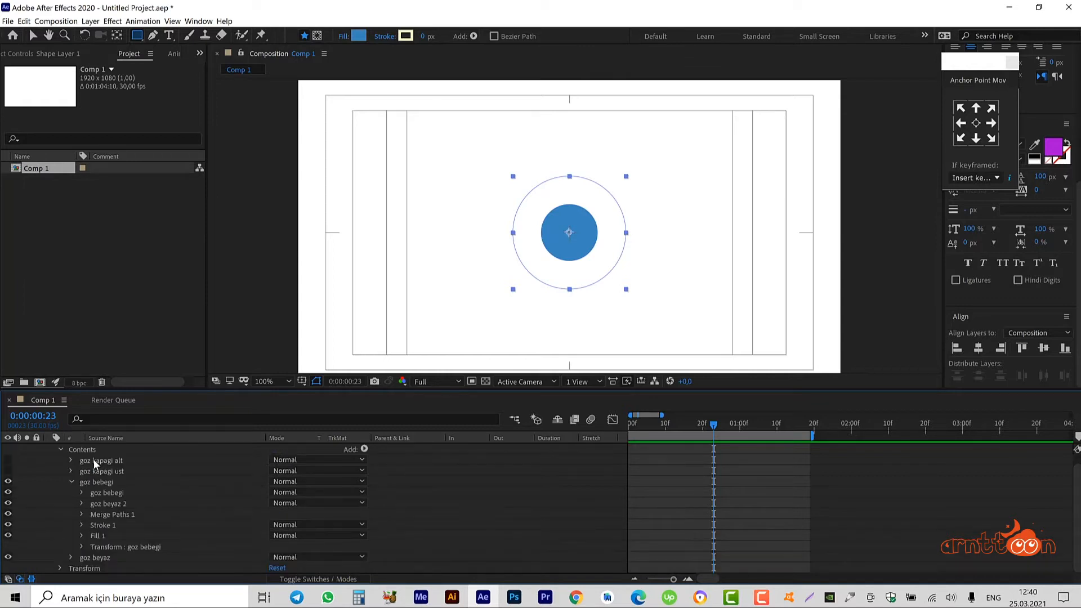
click(72, 481)
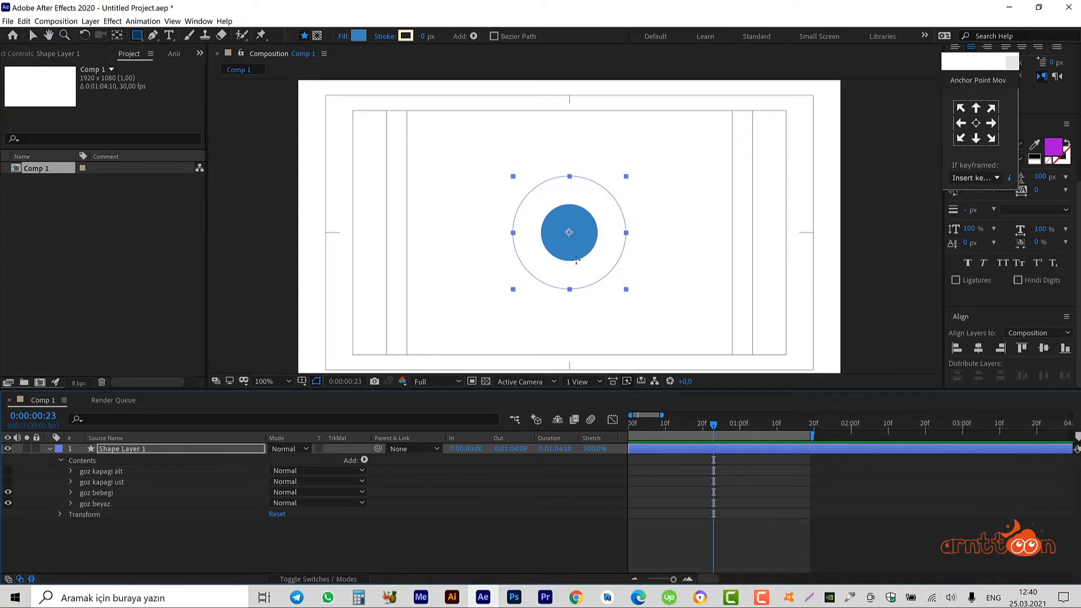
Duplicate the goz beyaz group and place the copy directly below goz kapagi alt in the layer contents
click(132, 484)
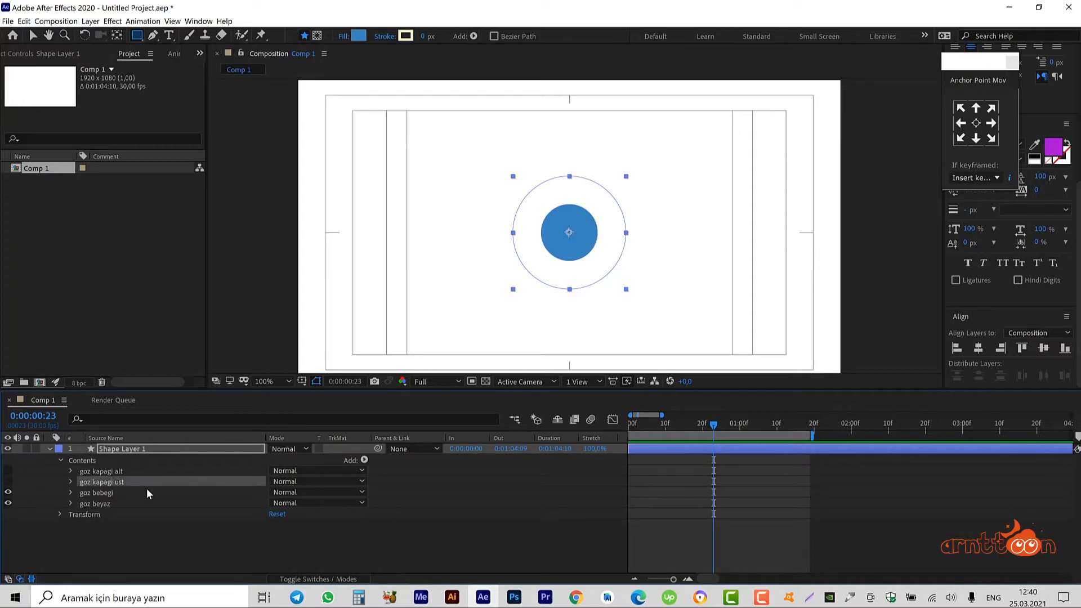
click(110, 505)
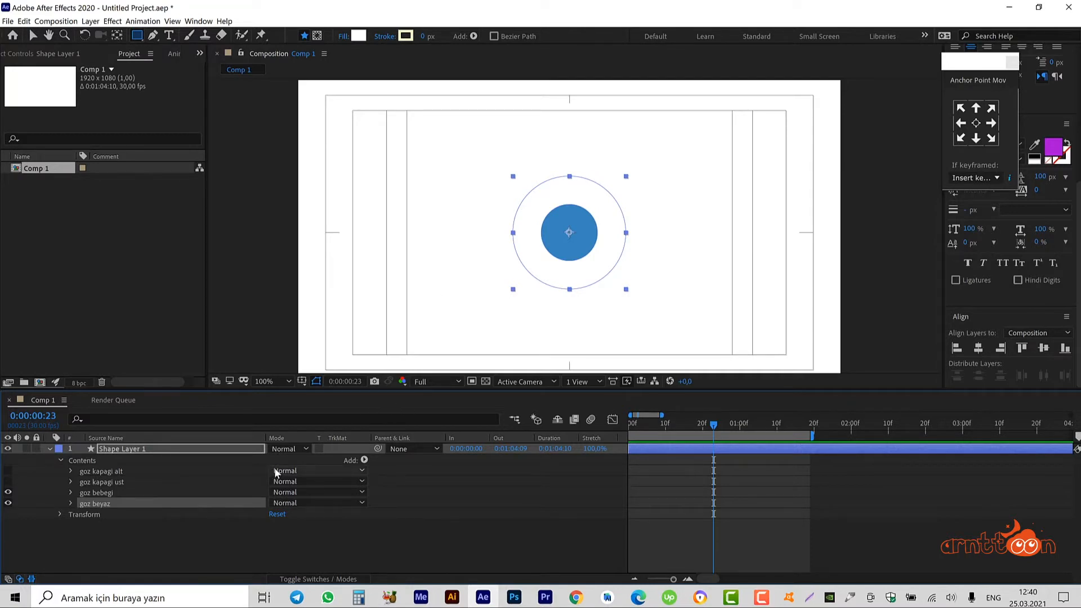
key(ctrl+d)
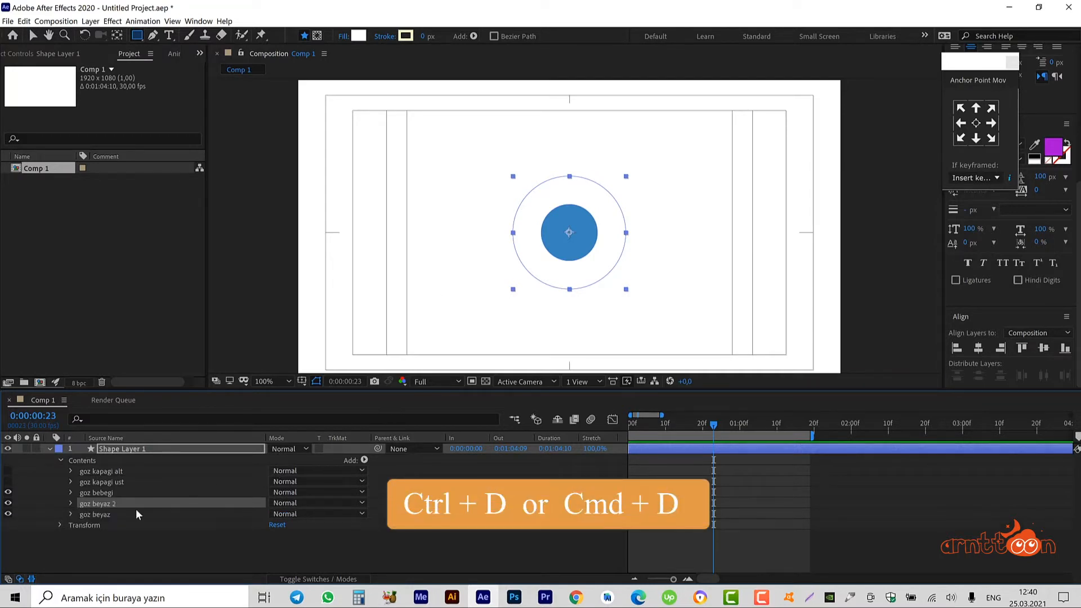
drag(126, 504, 127, 475)
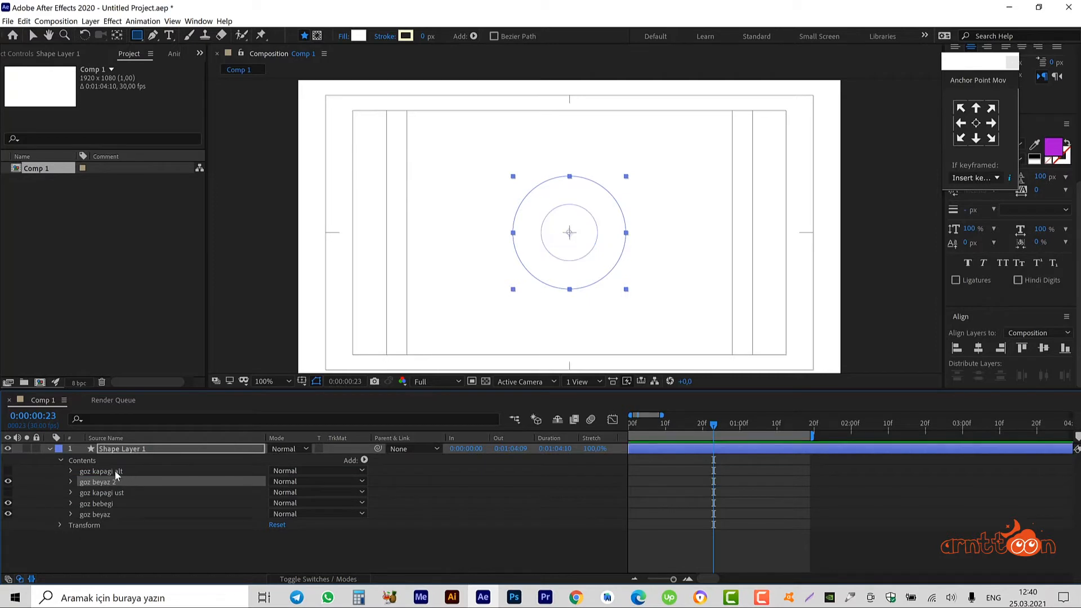
Show goz kapagi alt, group it with goz beyaz 2, and name the new group "goz kapagi alt"
ctrl+click(114, 471)
click(8, 470)
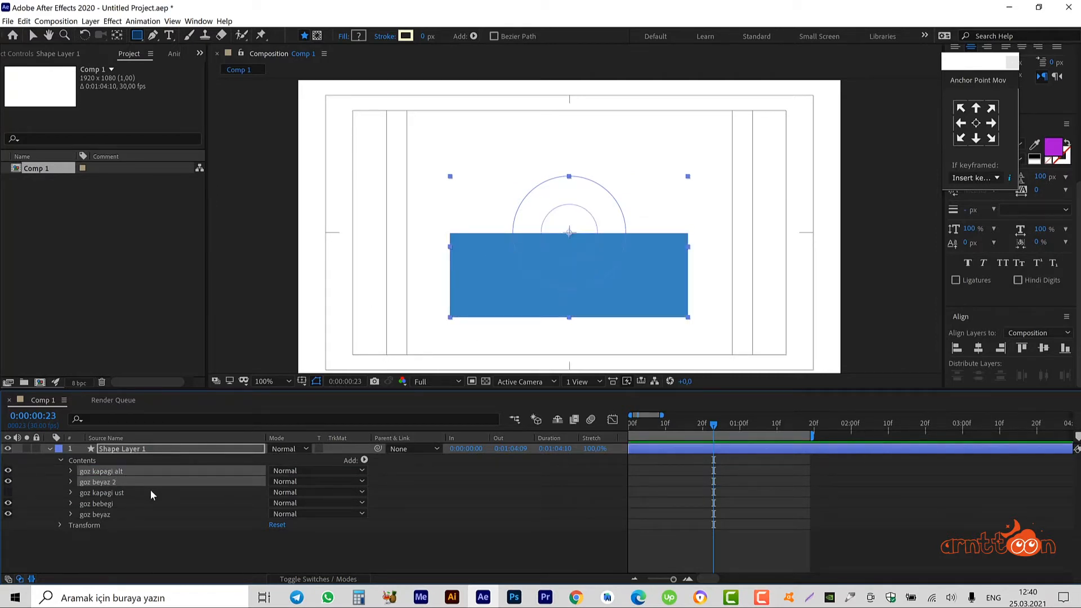
key(ctrl+g)
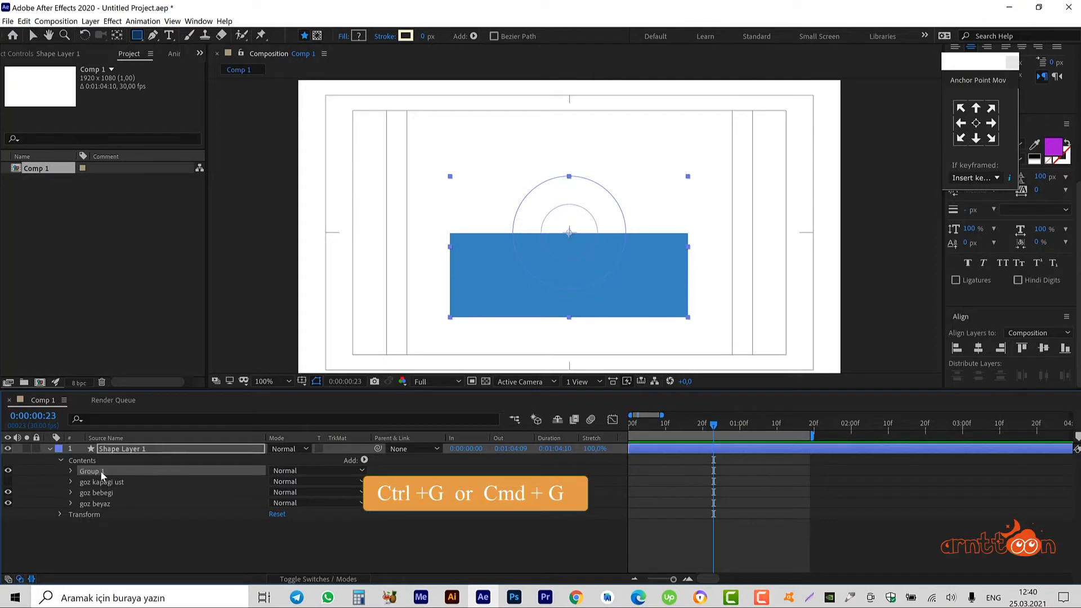
key(Return)
text(goz kapagi alt)
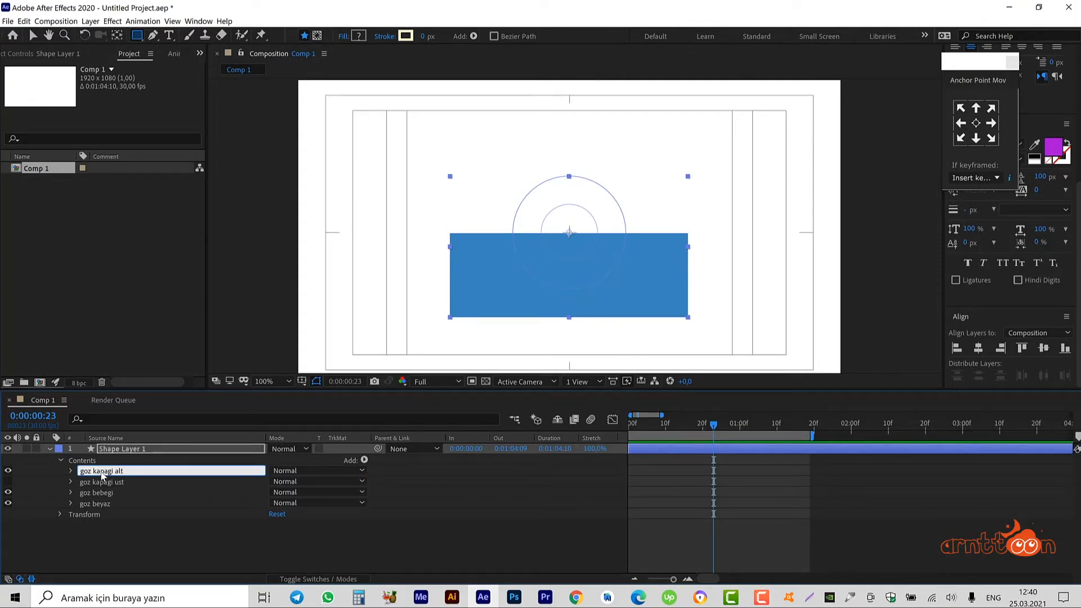
key(Return)
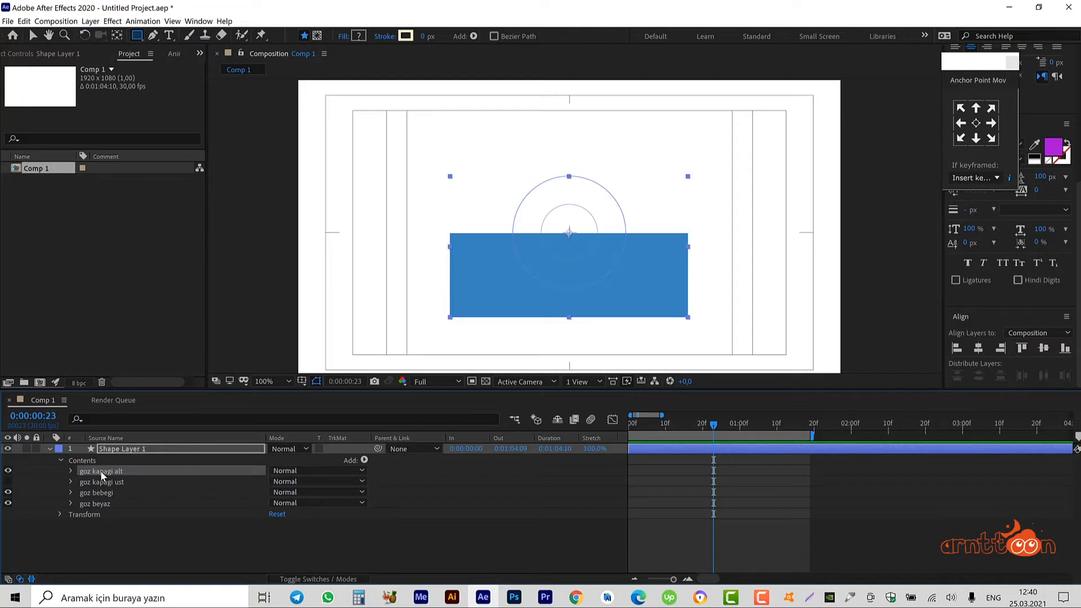
Add Merge Paths to the outer goz kapagi alt group and set its mode to Intersect
click(70, 471)
click(364, 460)
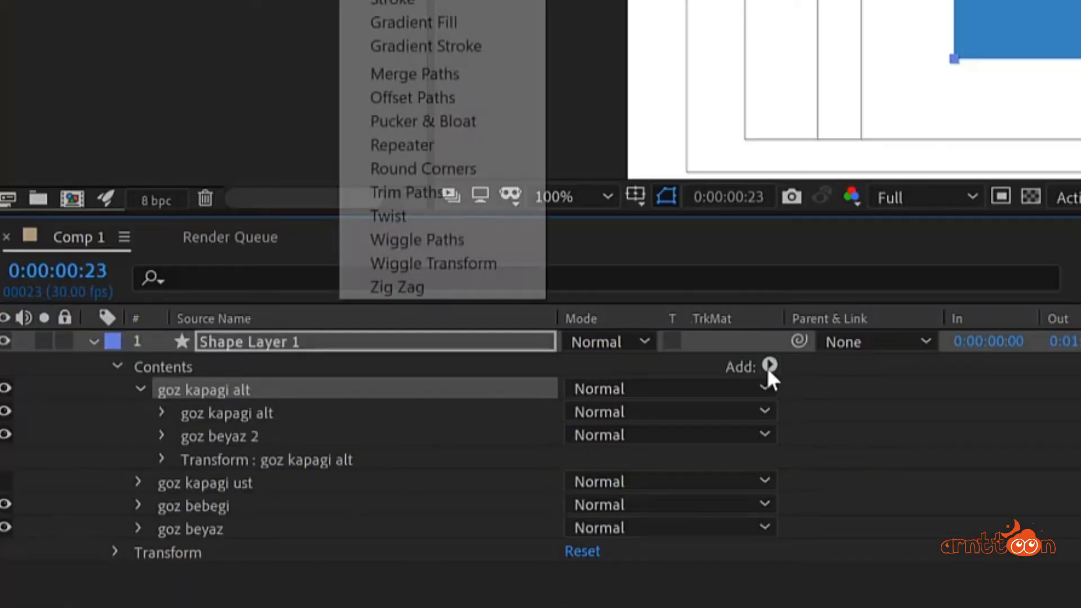
click(420, 71)
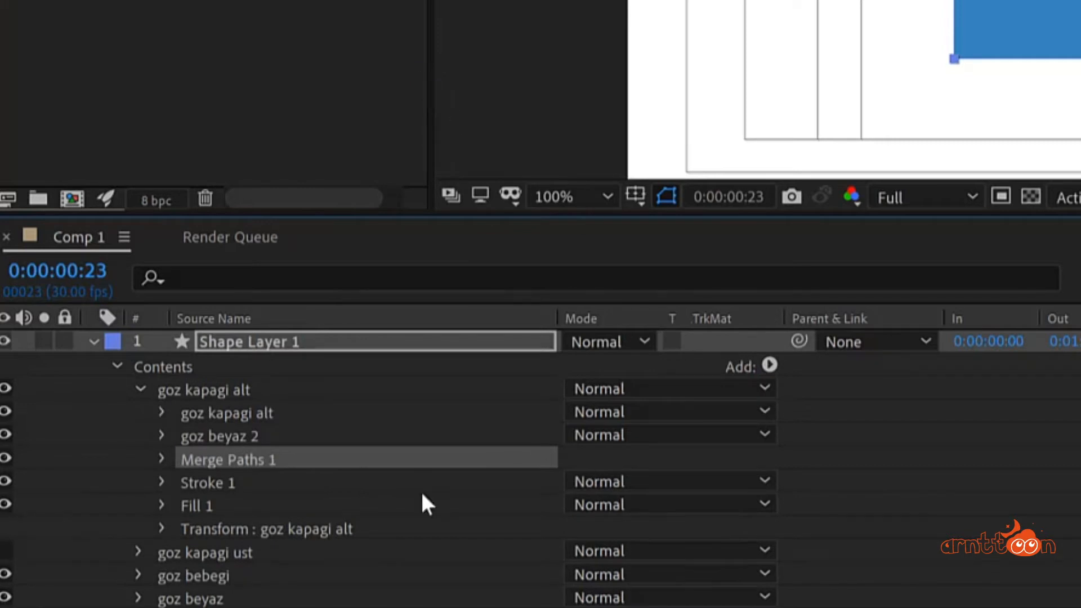
click(161, 459)
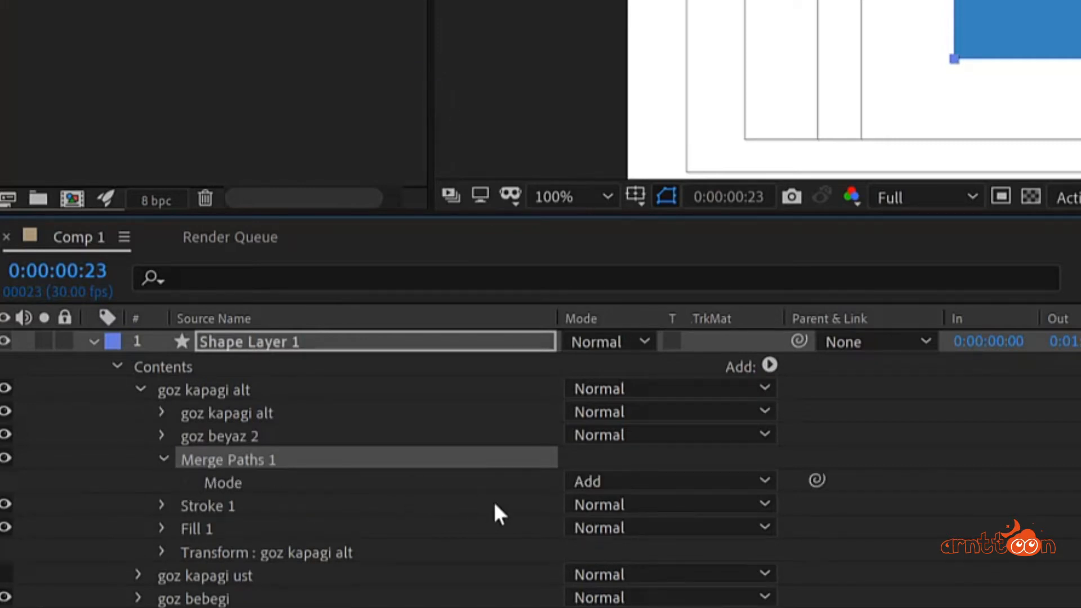
click(583, 481)
click(631, 579)
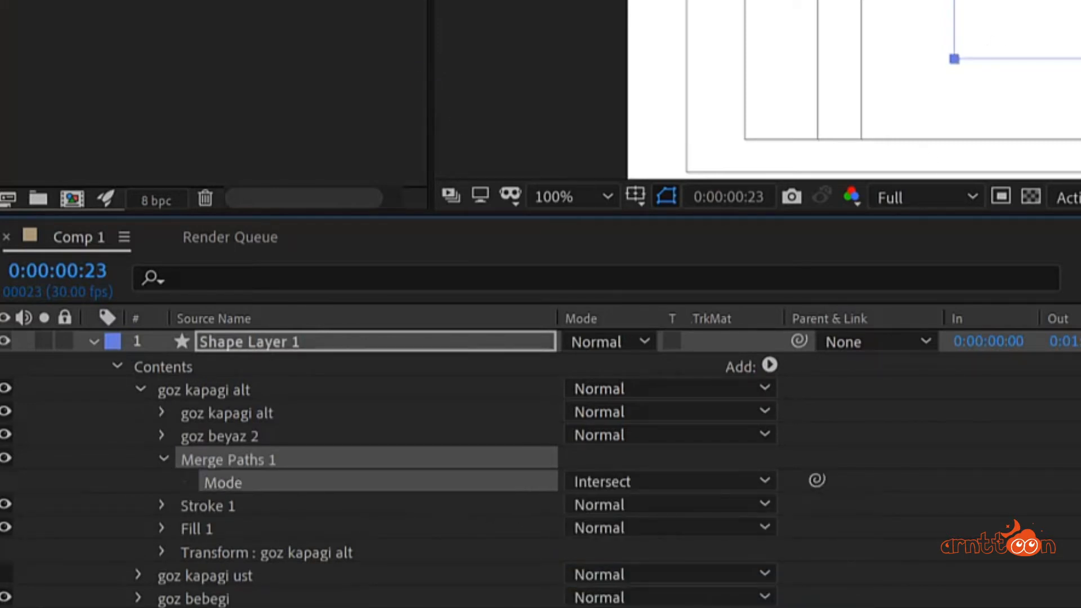
click(164, 459)
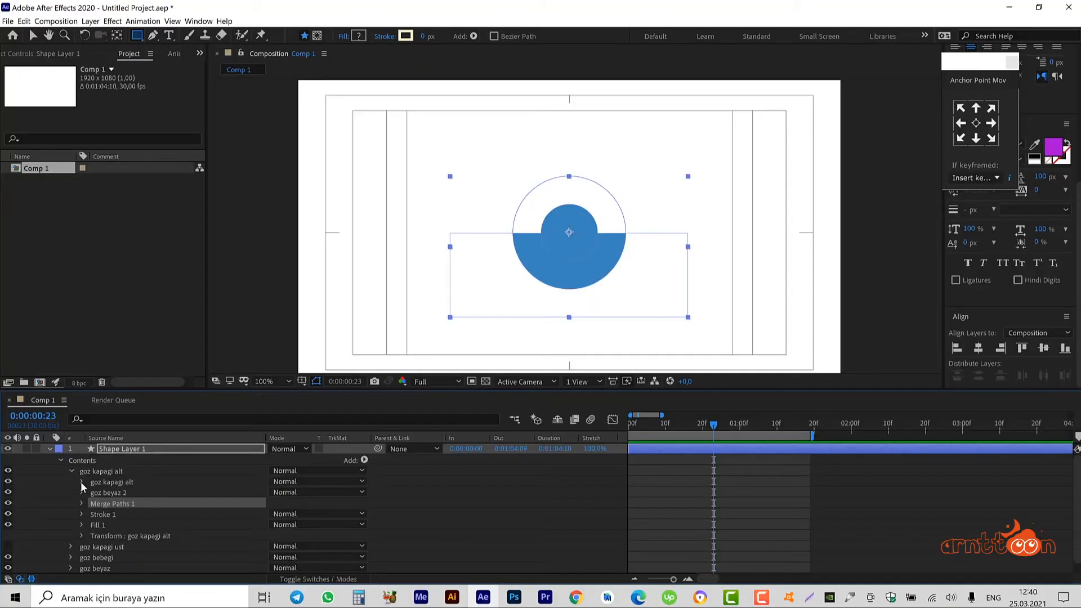
Try shifting only the inner goz kapagi alt group through its Position, then collapse the outer group
click(162, 413)
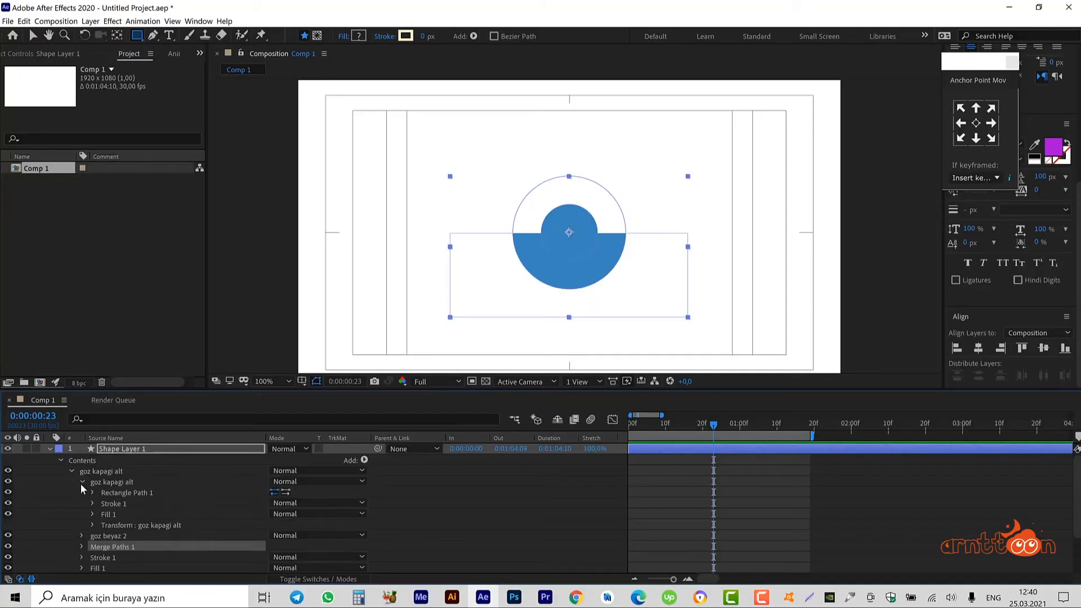
click(93, 524)
drag(280, 514, 299, 493)
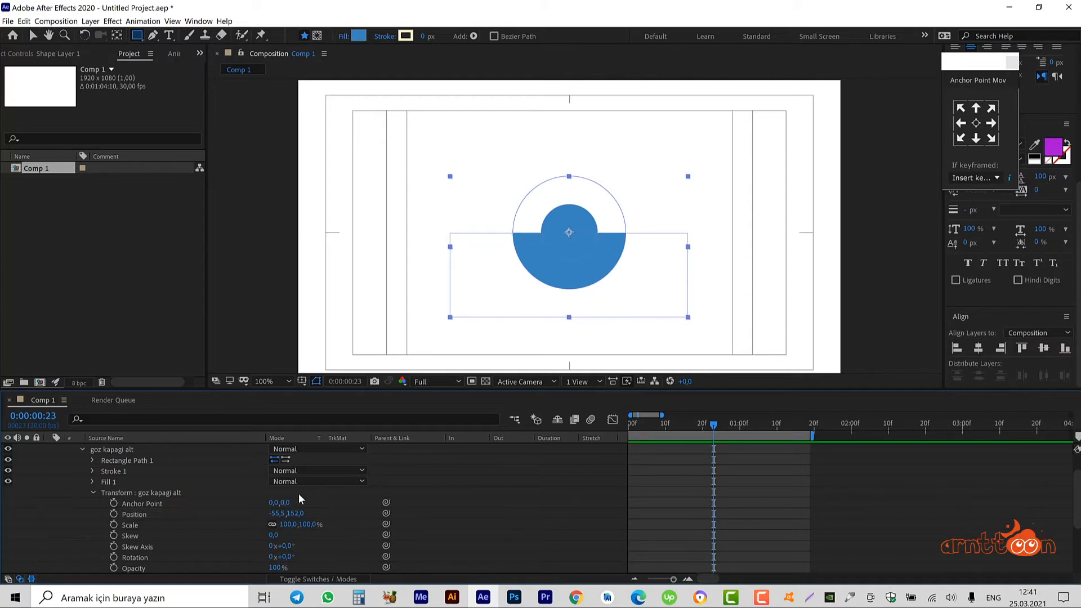
click(82, 450)
click(101, 492)
click(71, 460)
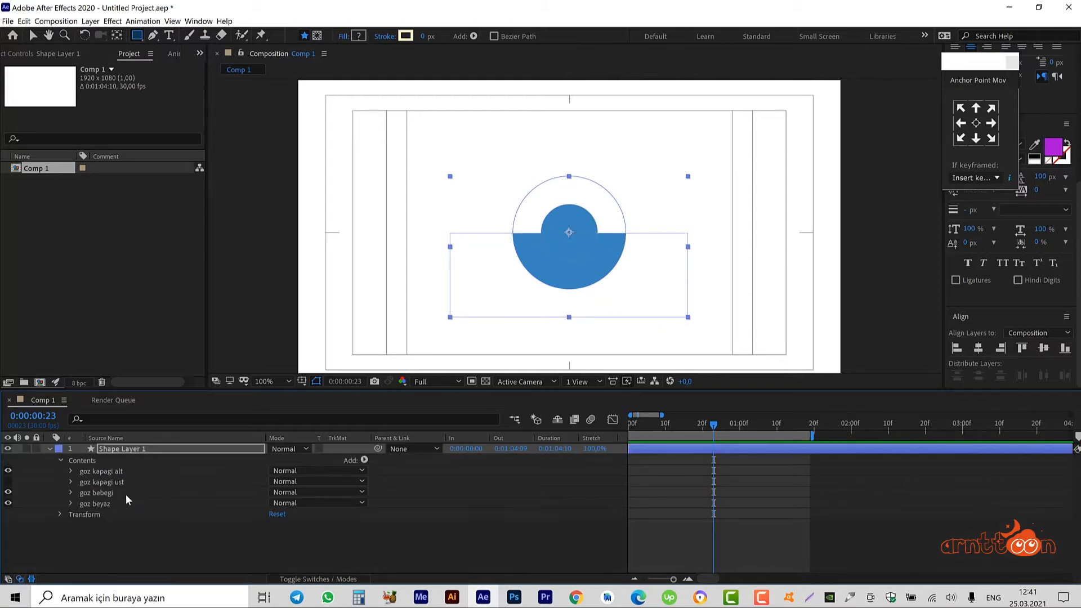
Duplicate the goz beyaz group and place the copy directly below goz kapagi ust in the layer contents
click(103, 481)
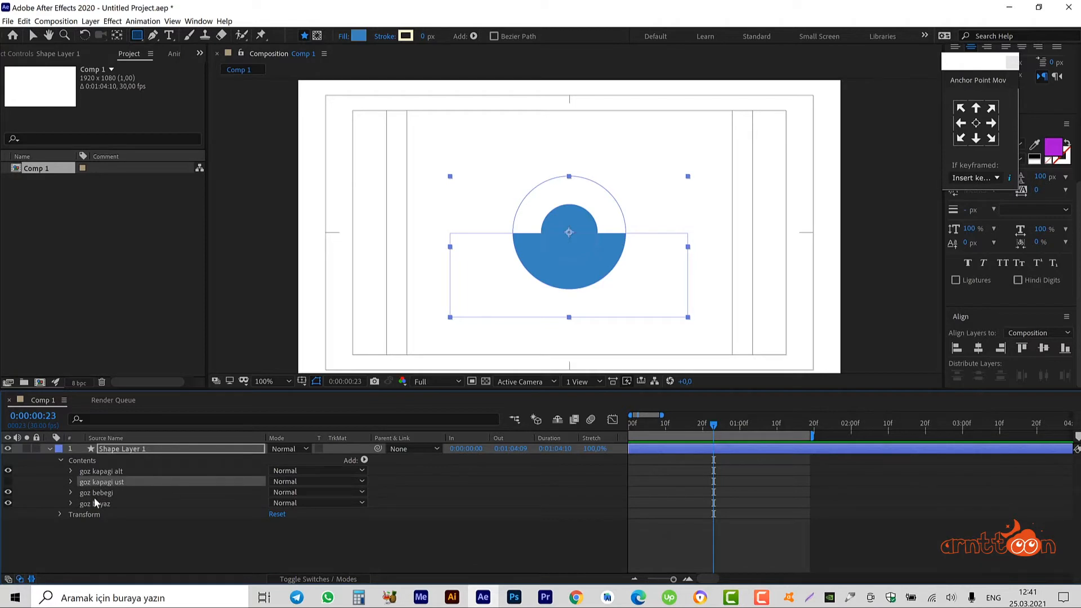
click(97, 505)
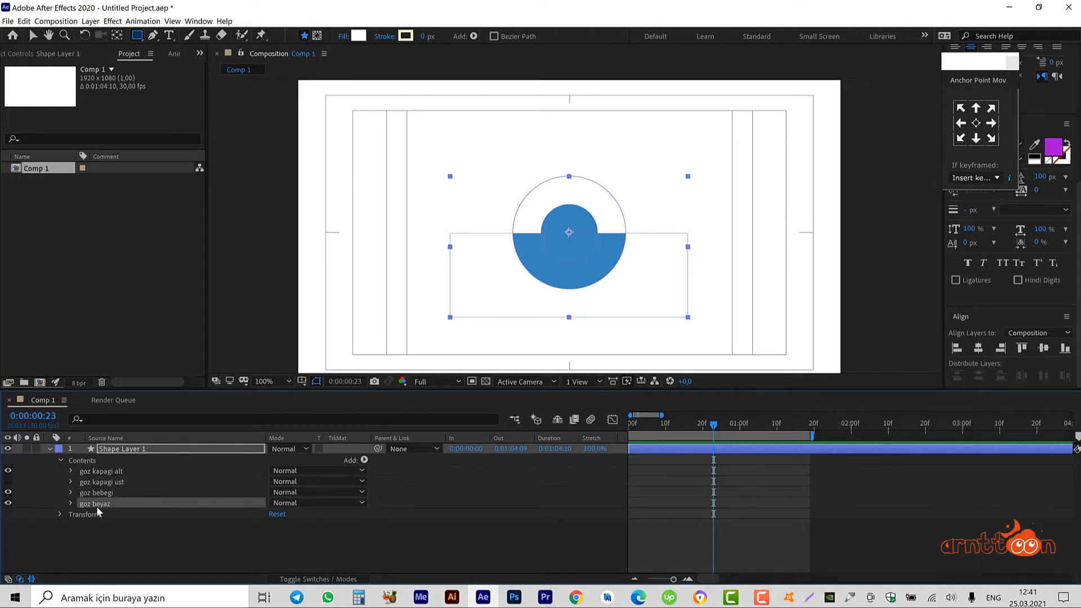
key(ctrl+d)
drag(96, 505, 97, 480)
Group goz kapagi ust with goz beyaz 2 and name the new group "goz kapagi ust"
ctrl+click(96, 479)
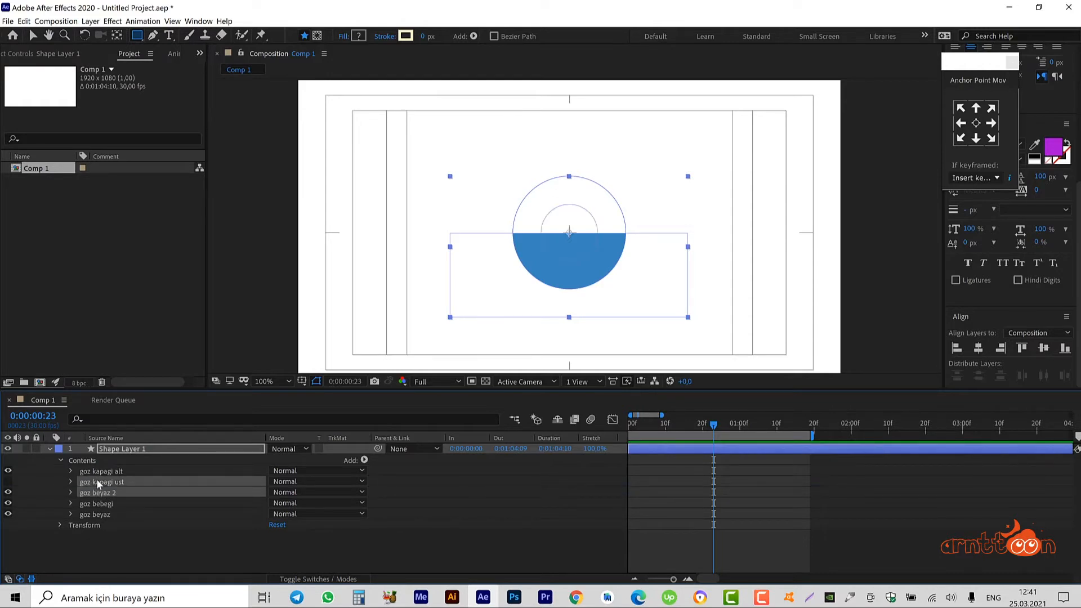
key(ctrl+g)
key(Return)
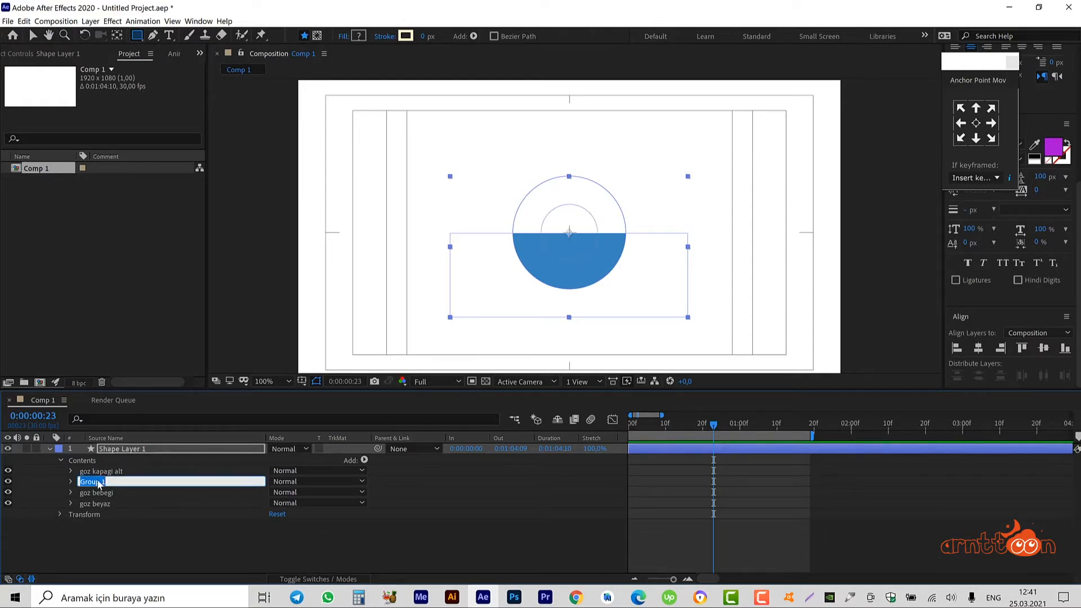
text(goz kapagi ust)
key(Return)
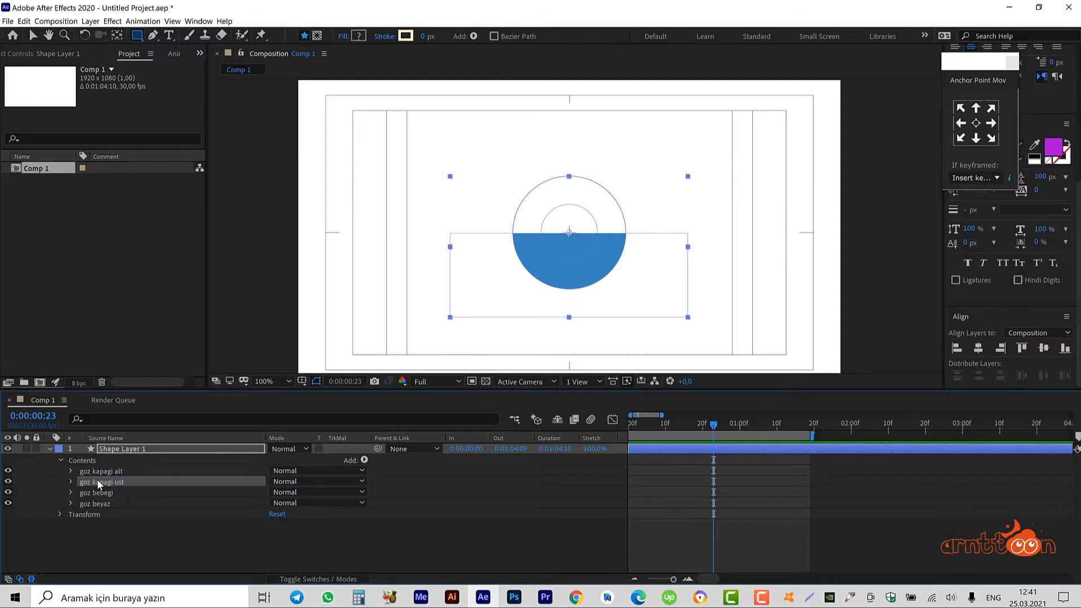
Show the inner goz kapagi ust group and add Merge Paths in Intersect mode to the outer goz kapagi ust group
click(70, 481)
click(10, 493)
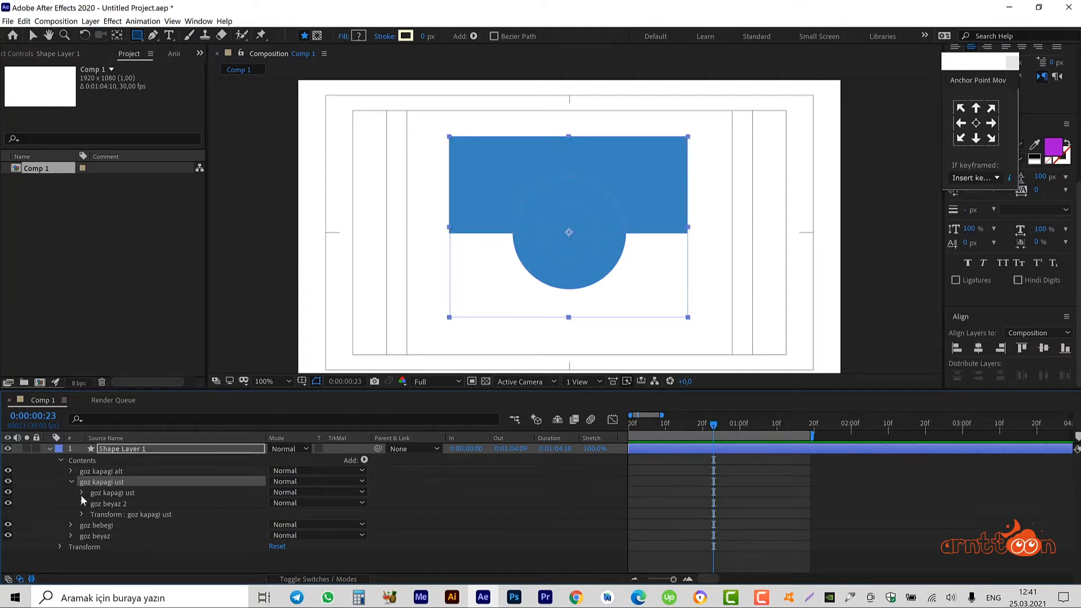
click(364, 460)
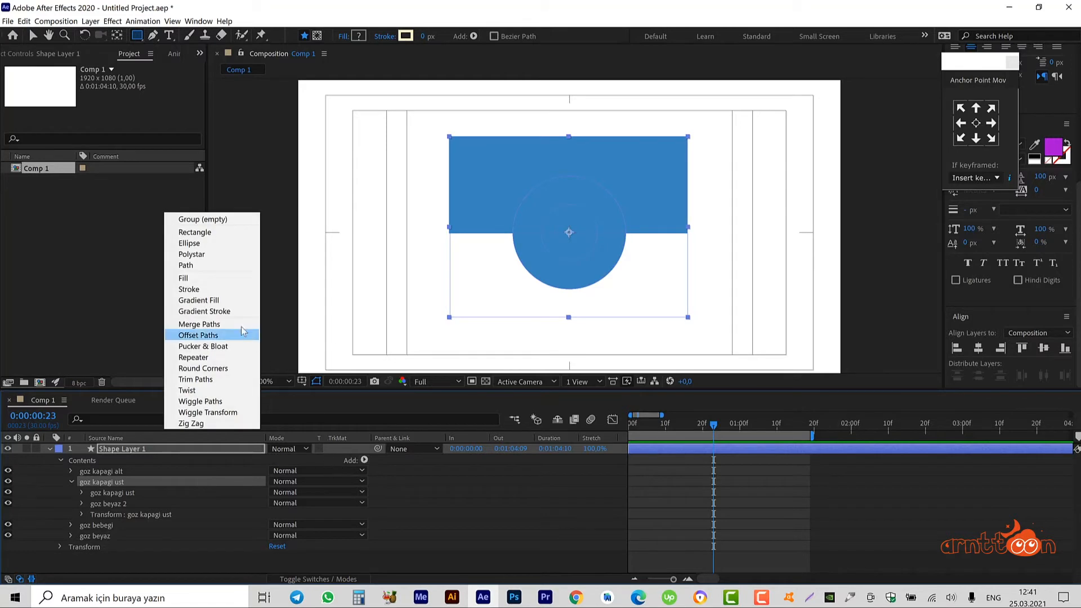
click(199, 325)
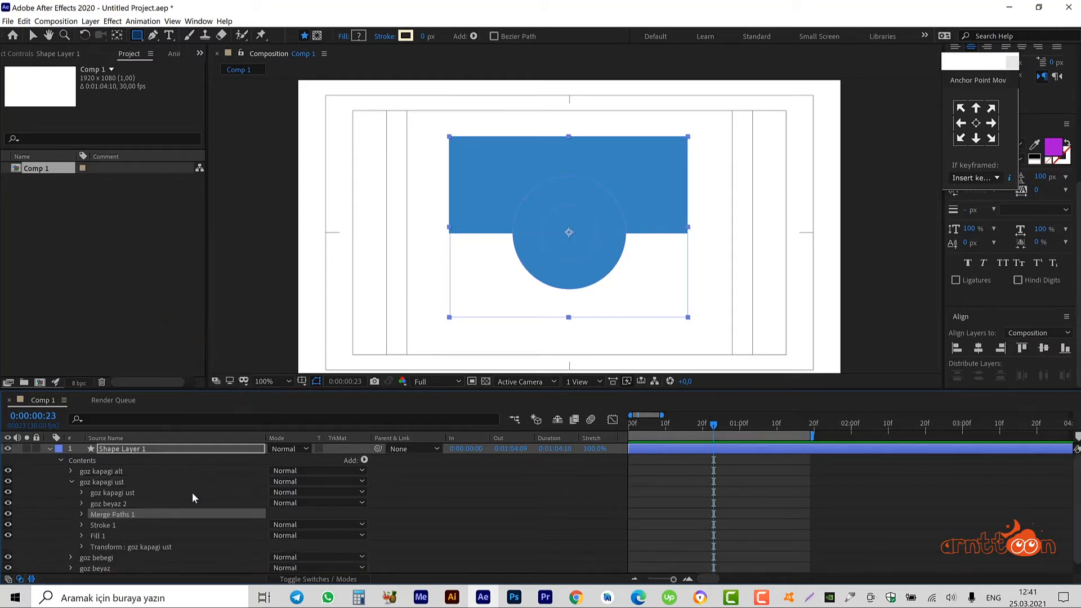
click(82, 514)
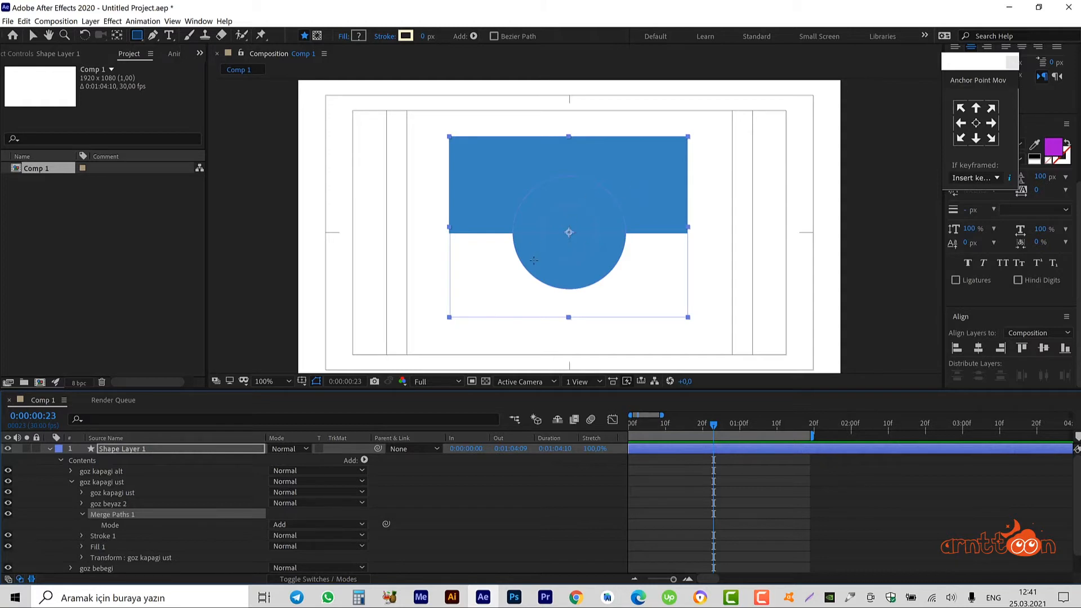
click(302, 524)
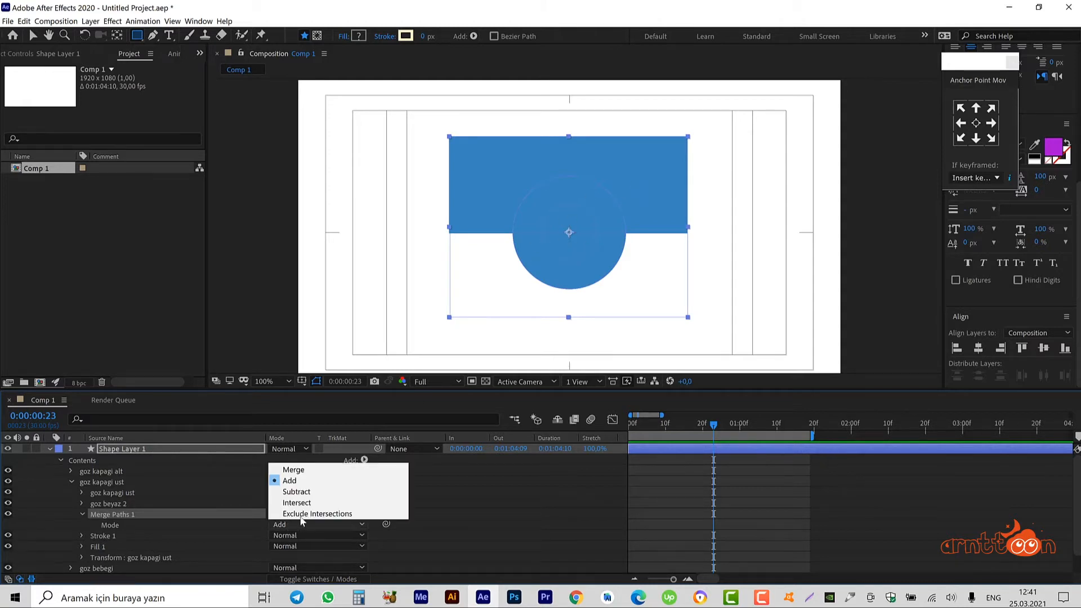
click(304, 492)
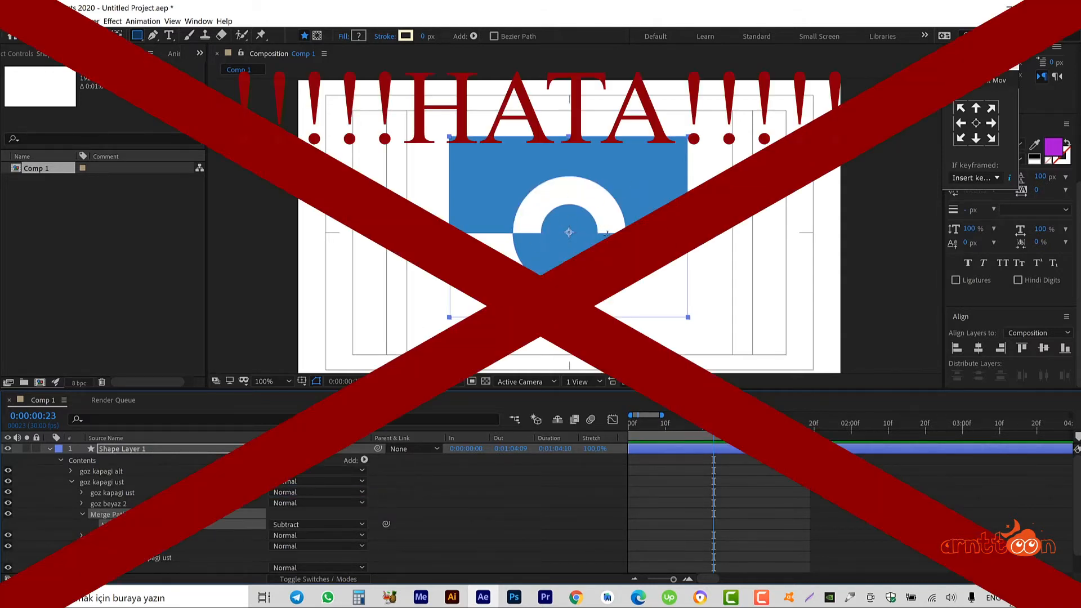
click(309, 524)
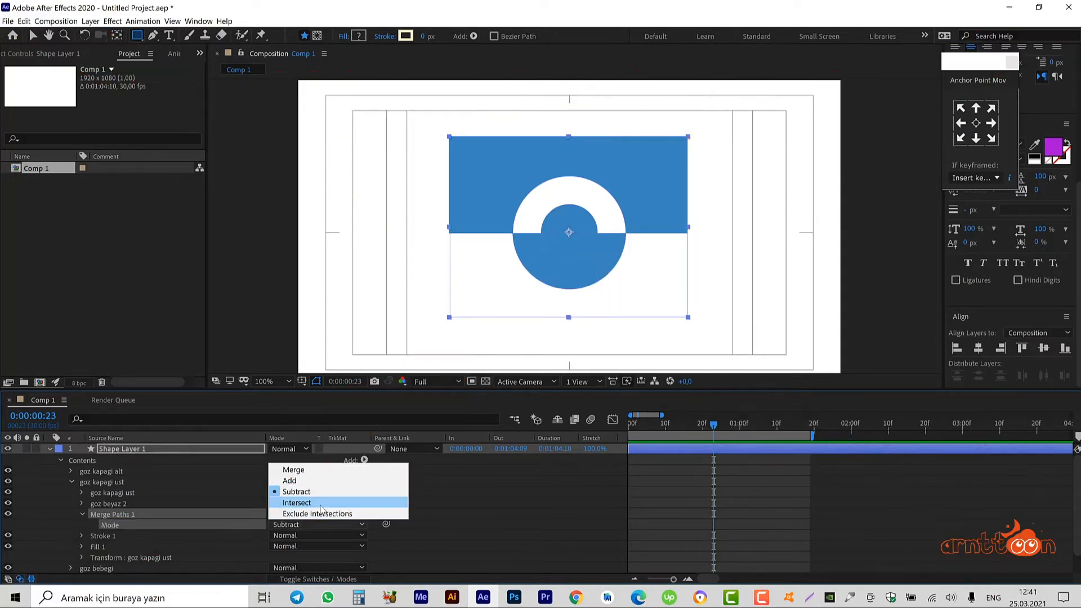
click(320, 504)
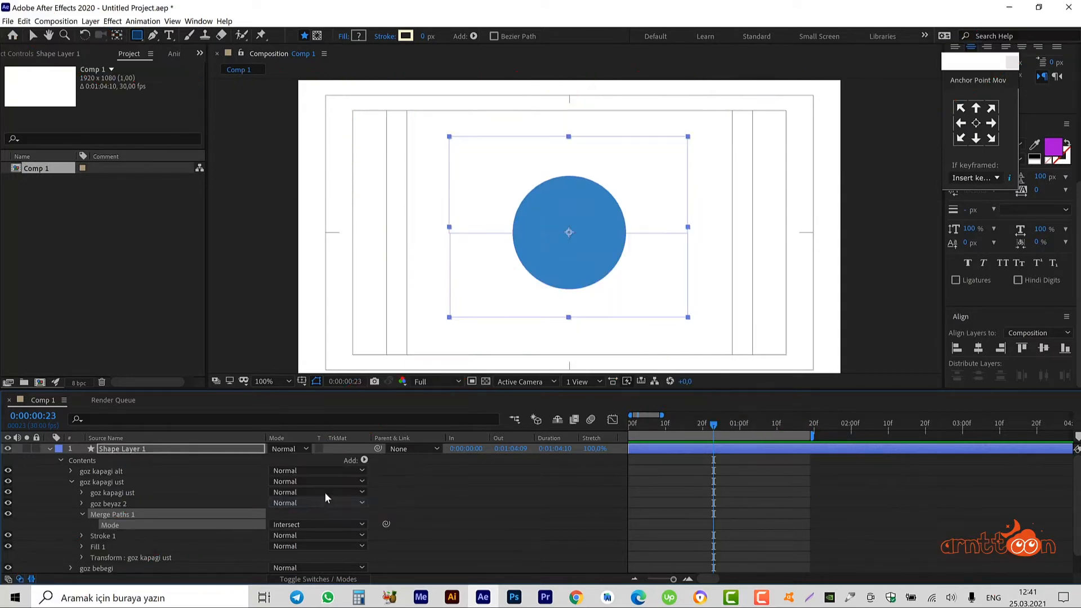
click(82, 514)
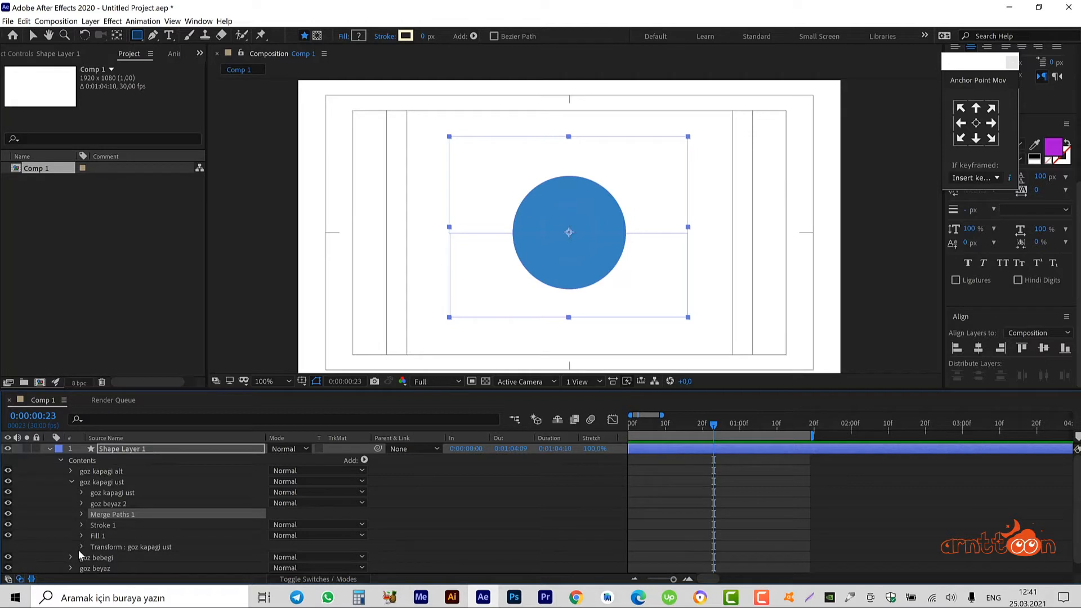
Test shifting the inner goz kapagi ust group through its Position, leaving it at -57,5, -167,0
click(80, 546)
click(82, 492)
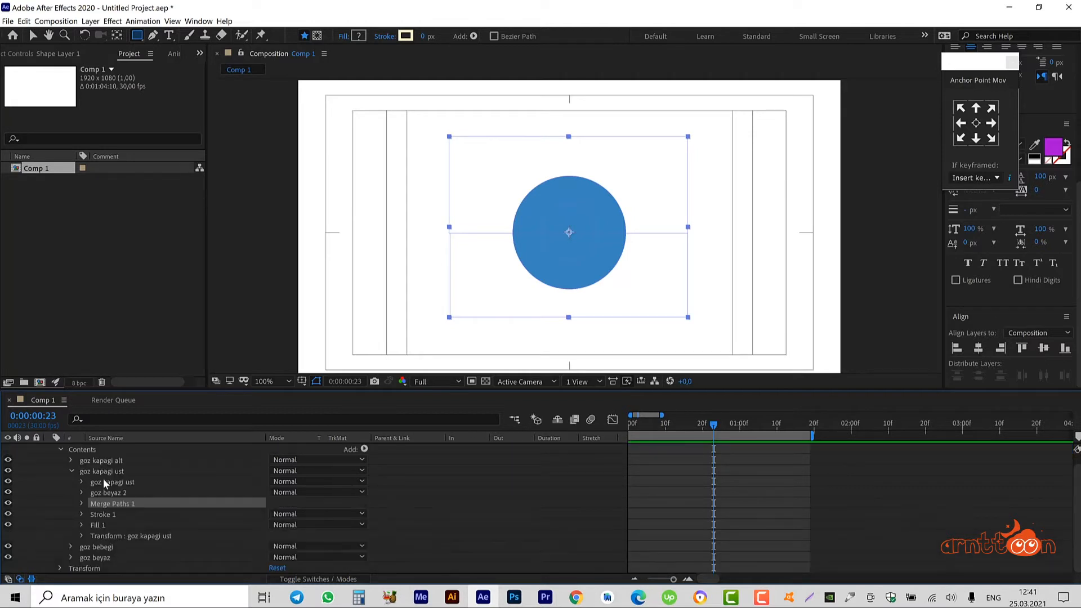
click(82, 482)
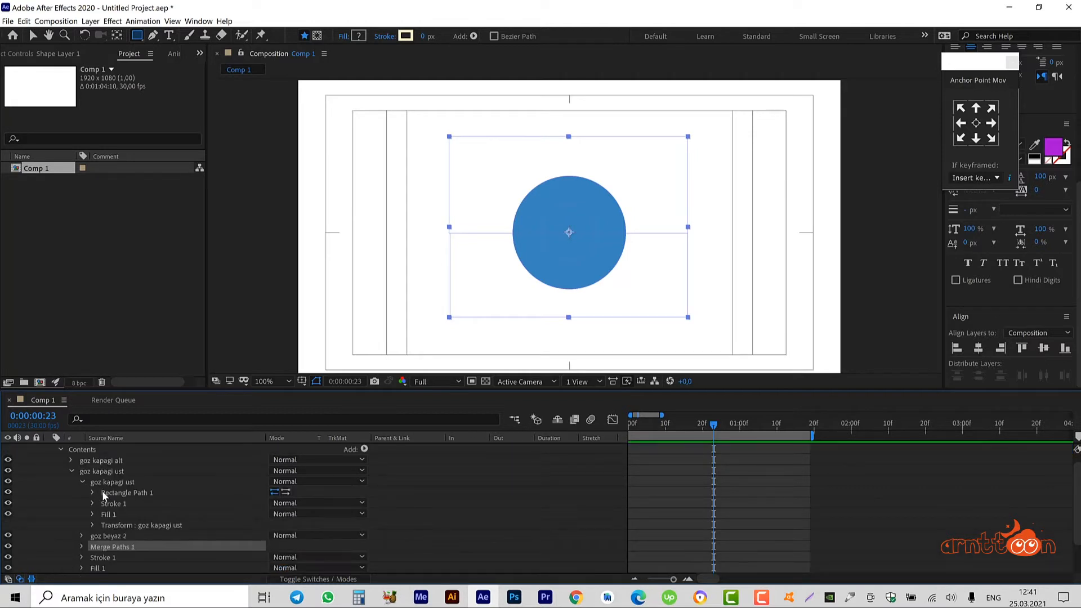
click(92, 525)
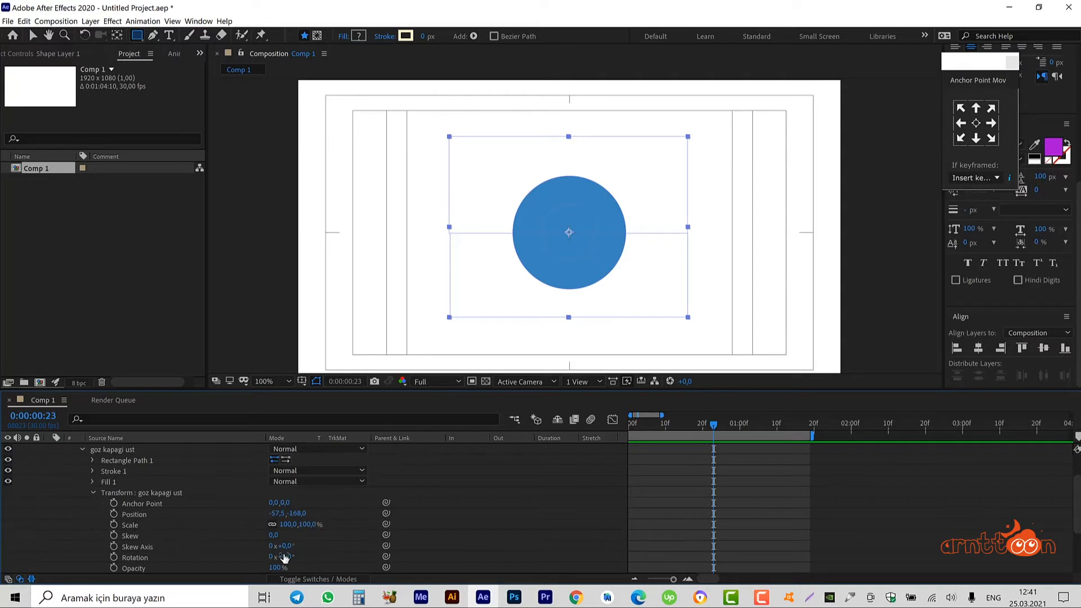
mouse_move(276, 513)
mouse_down()
mouse_move(325, 514)
mouse_move(276, 519)
mouse_move(289, 517)
mouse_up()
key(ctrl+z)
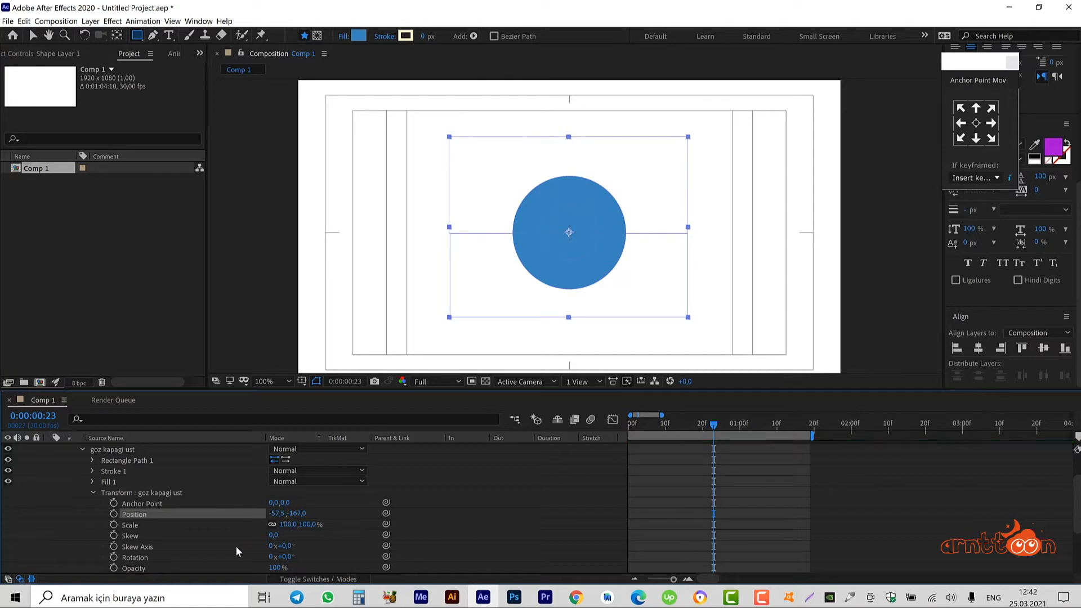
click(94, 493)
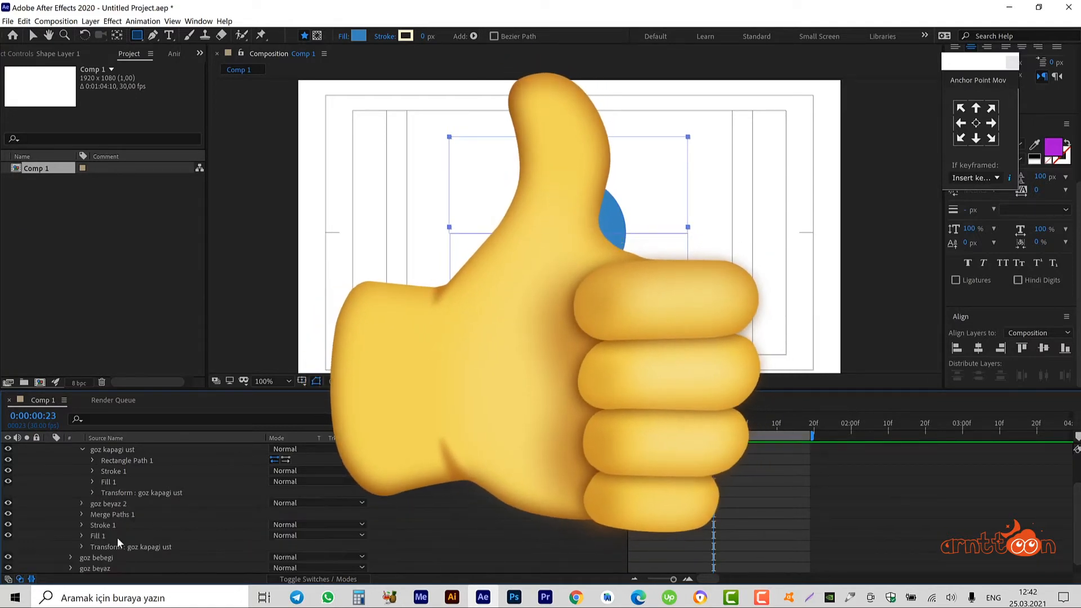
Try shifting the outer goz kapagi ust group horizontally to 261,5 through its Position, and undo the shift
click(81, 546)
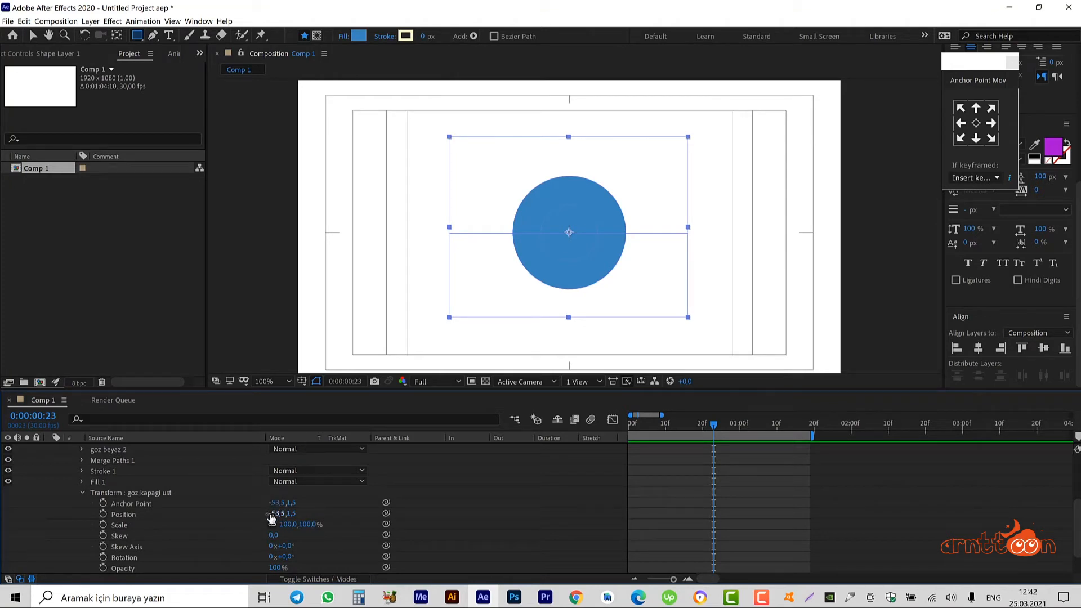
drag(276, 513, 471, 514)
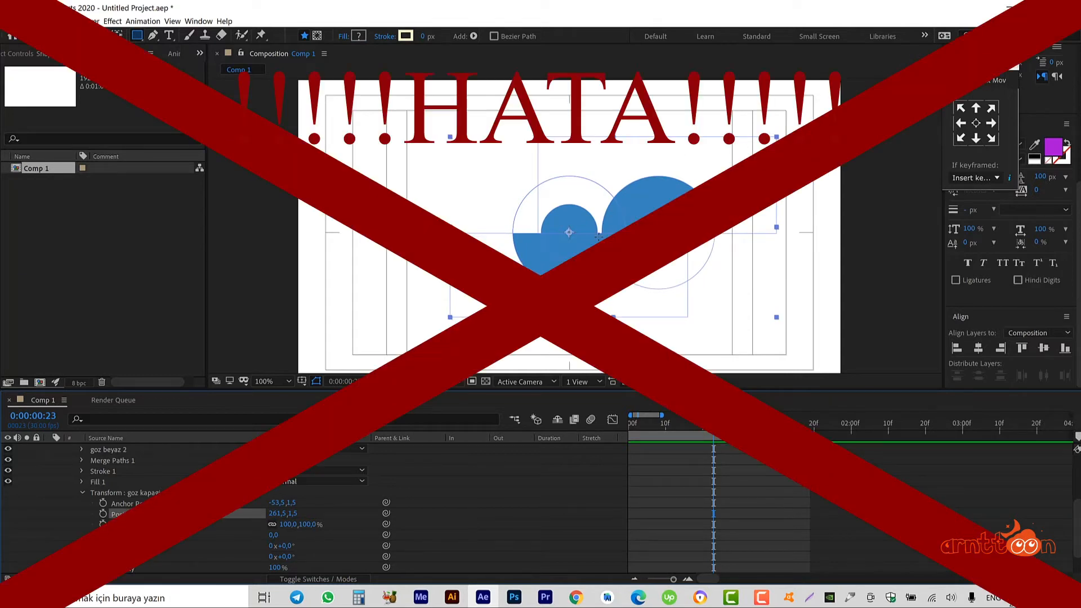
key(ctrl+z)
scroll(179, 508, up, 2)
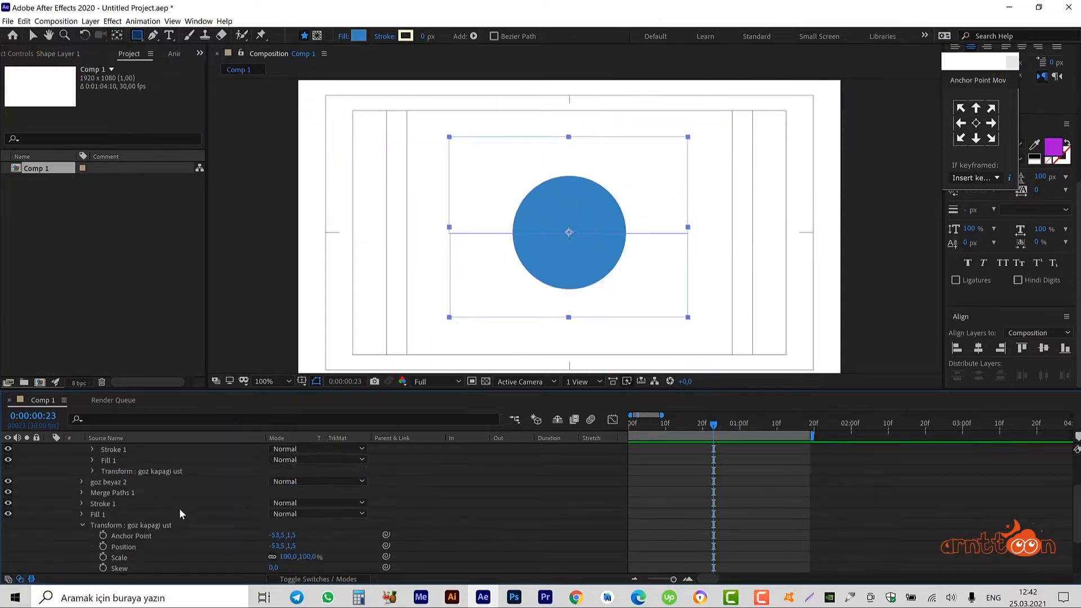
scroll(171, 513, up, 3)
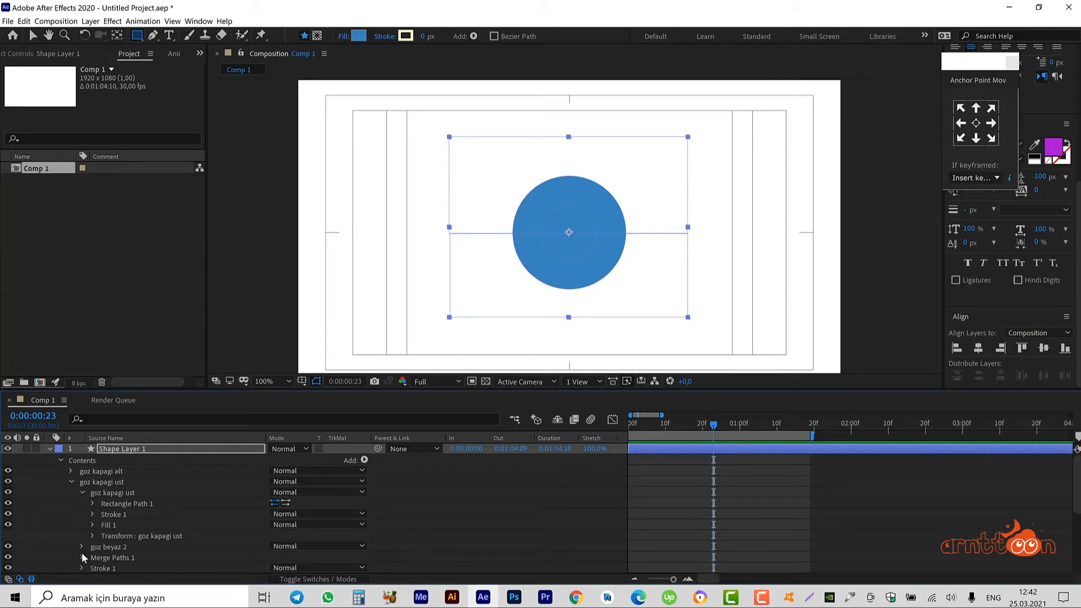
click(116, 495)
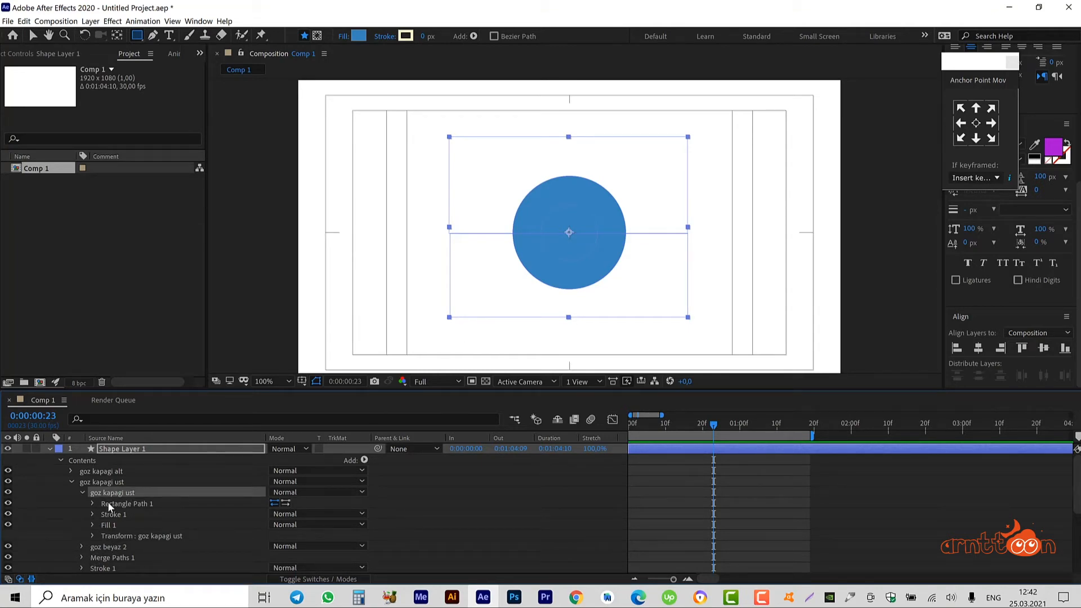
click(60, 461)
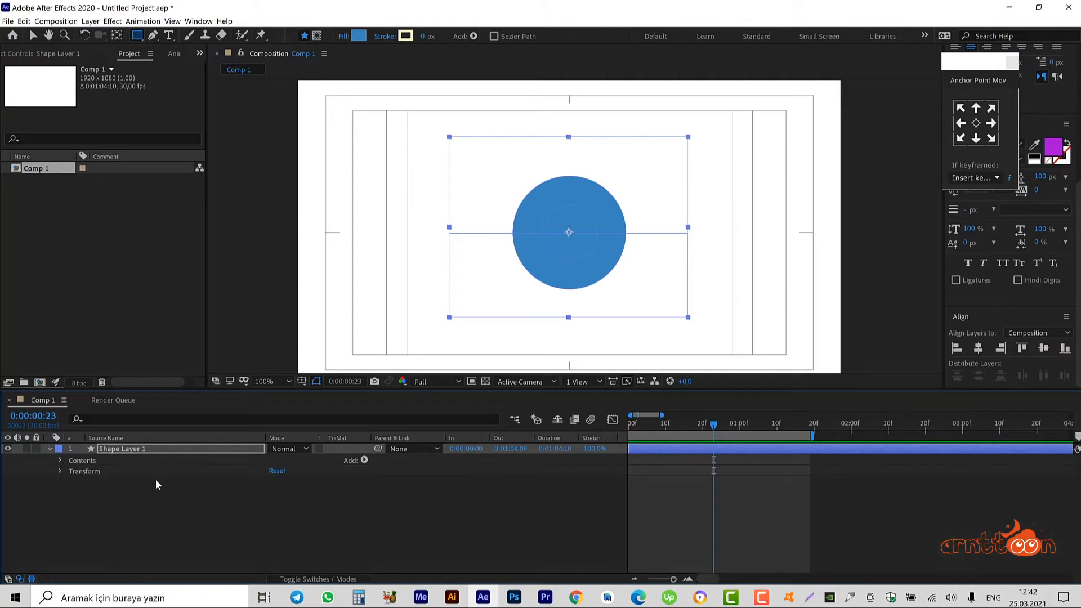
Add a Slider Control expression effect to Shape Layer 1
click(59, 460)
click(73, 471)
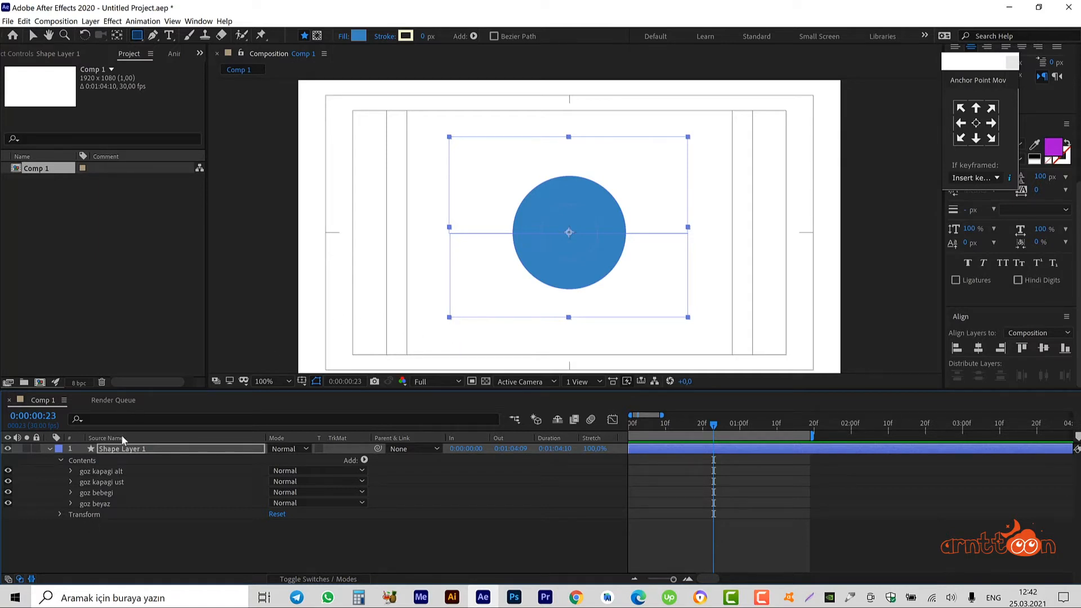
click(72, 471)
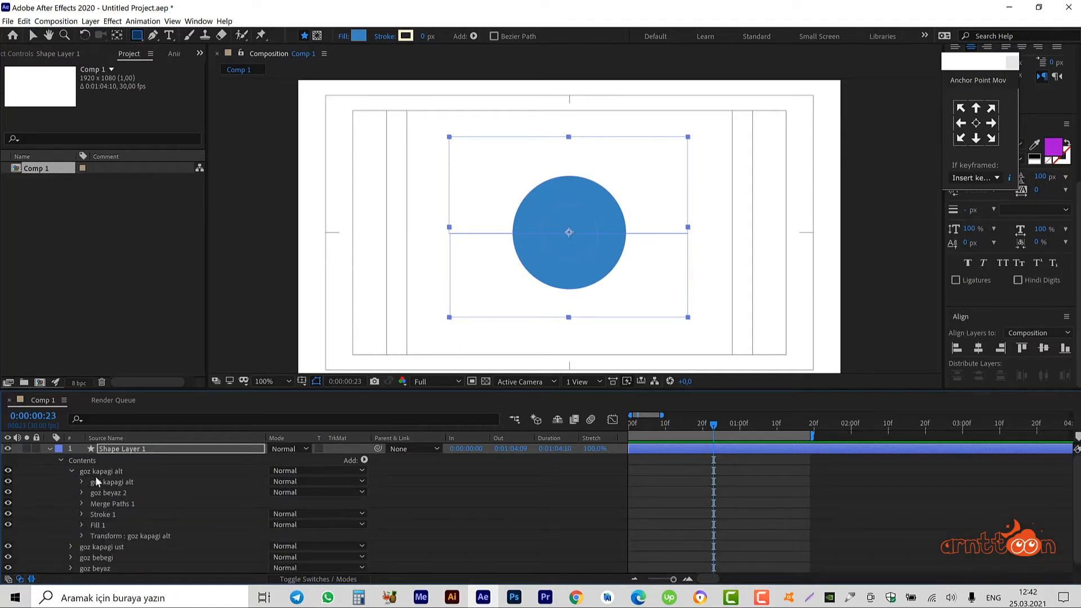
click(95, 473)
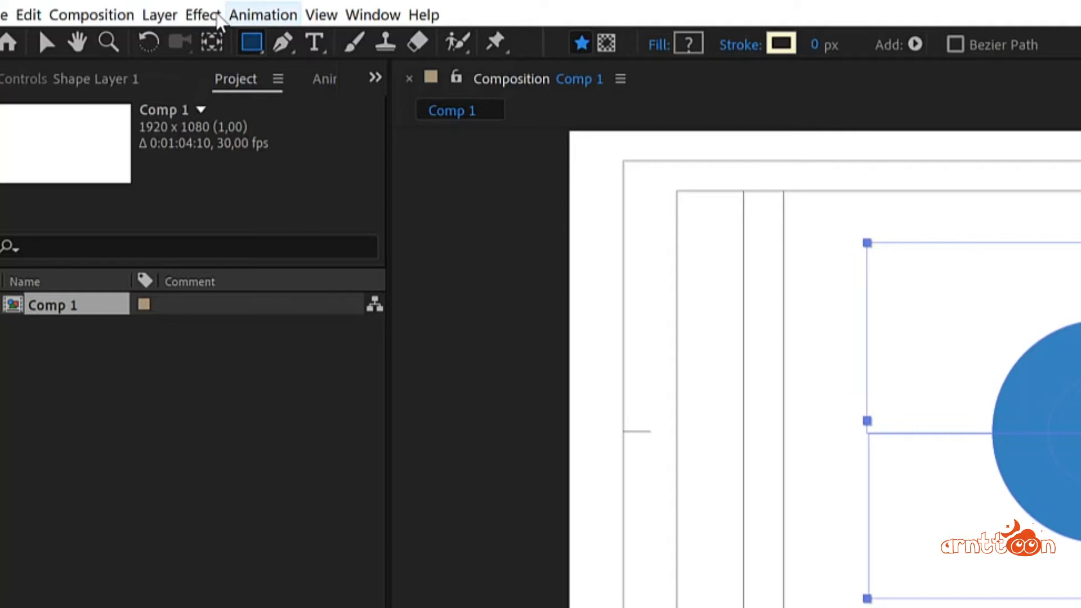
click(114, 22)
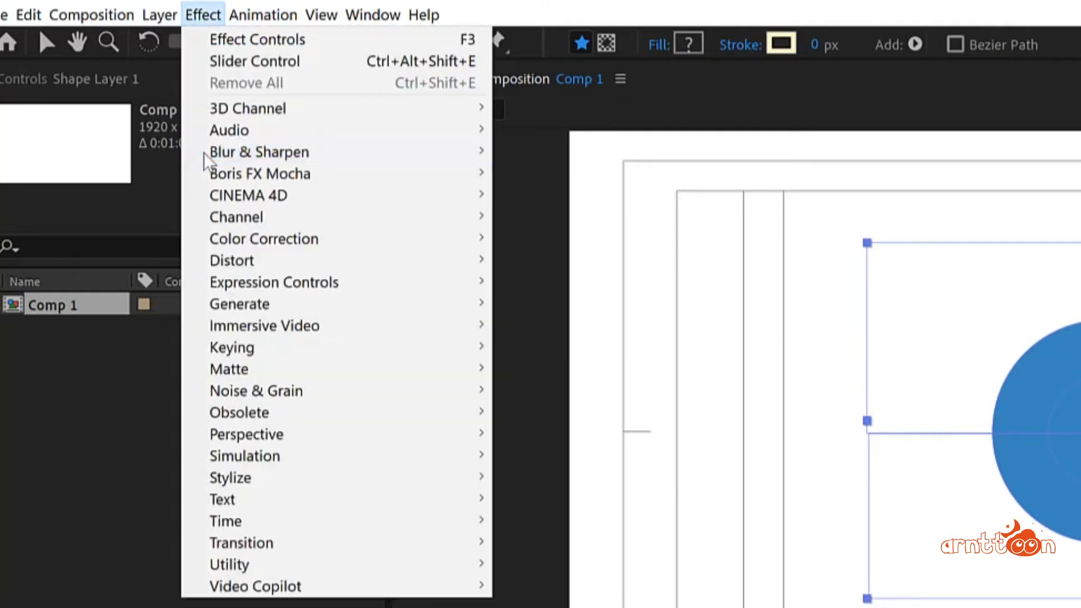
mouse_move(371, 288)
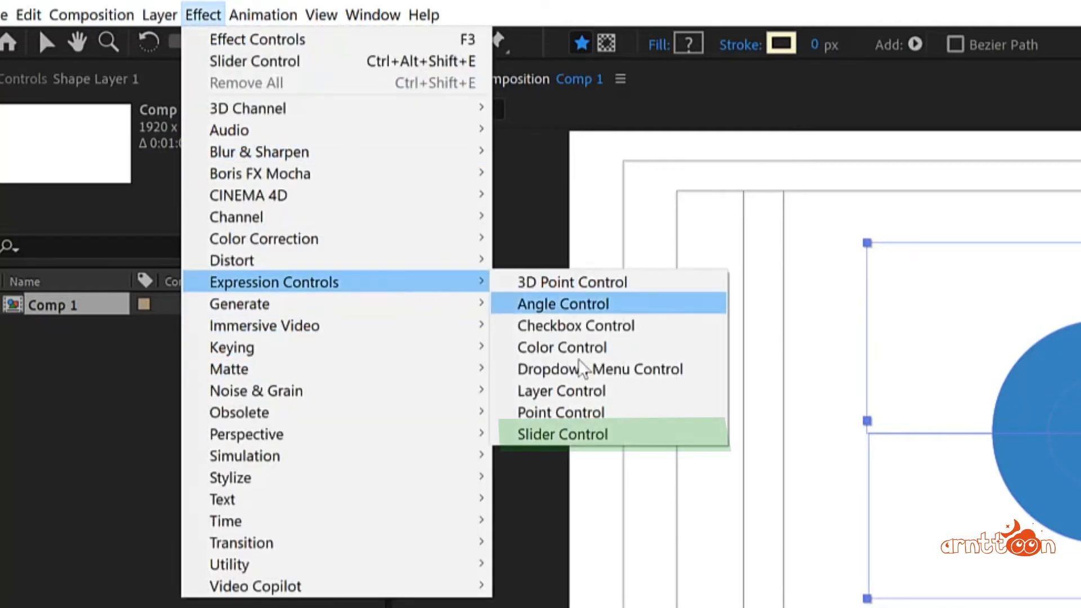
click(586, 442)
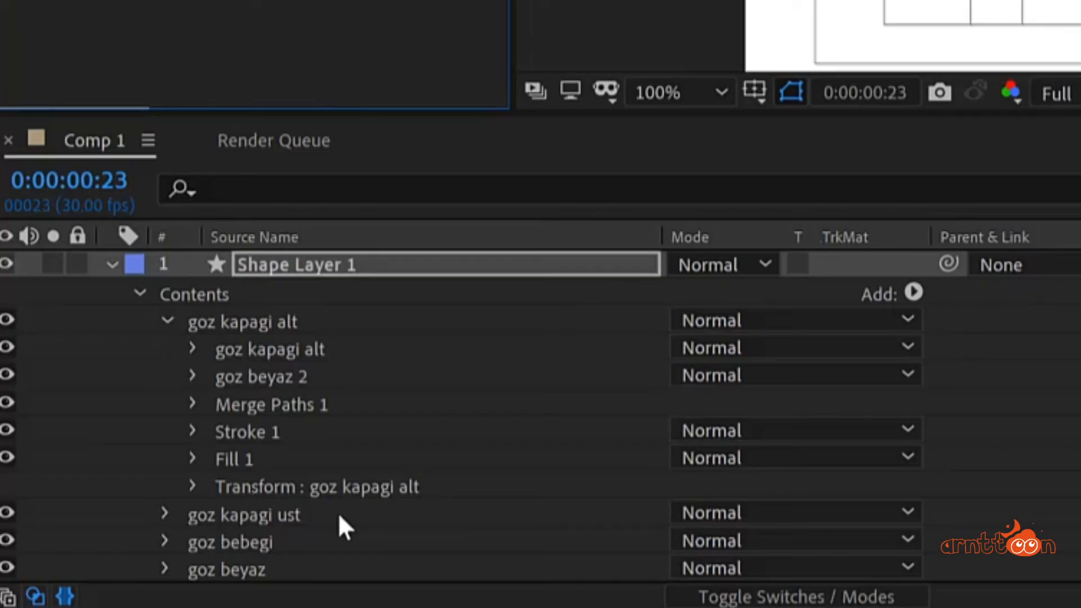
Add an expression to the inner goz kapagi alt group's Position and link it to the Slider Control's Slider value
click(191, 347)
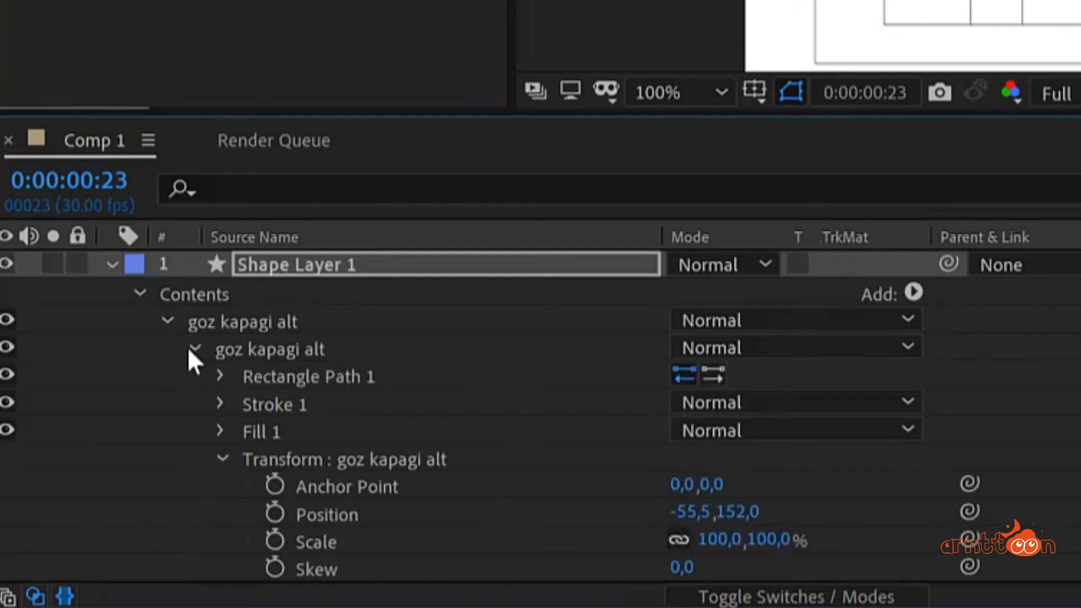
scroll(253, 360, down, 2)
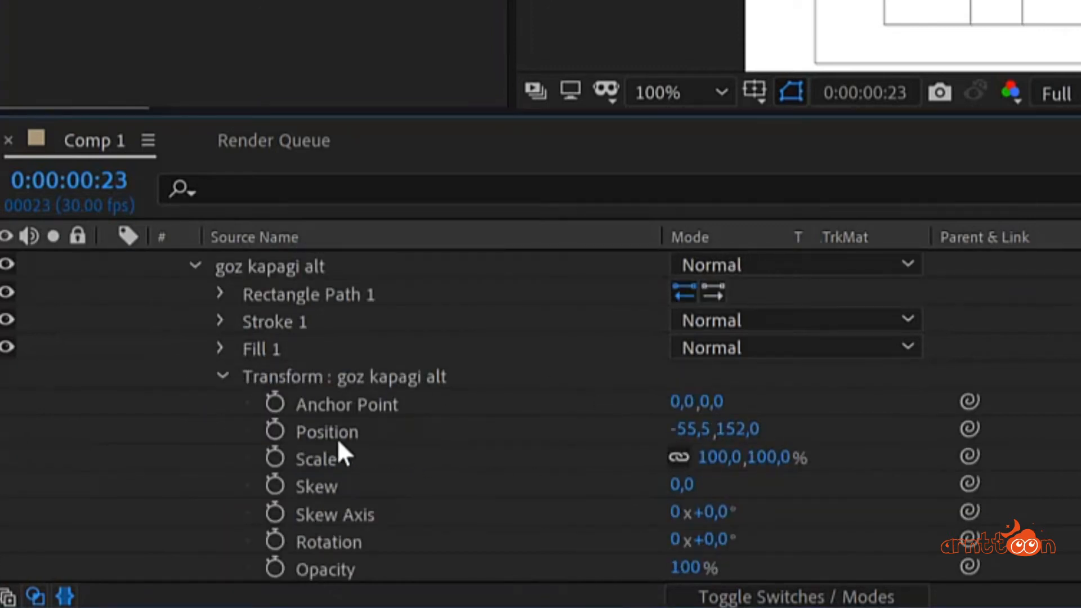
alt+click(275, 431)
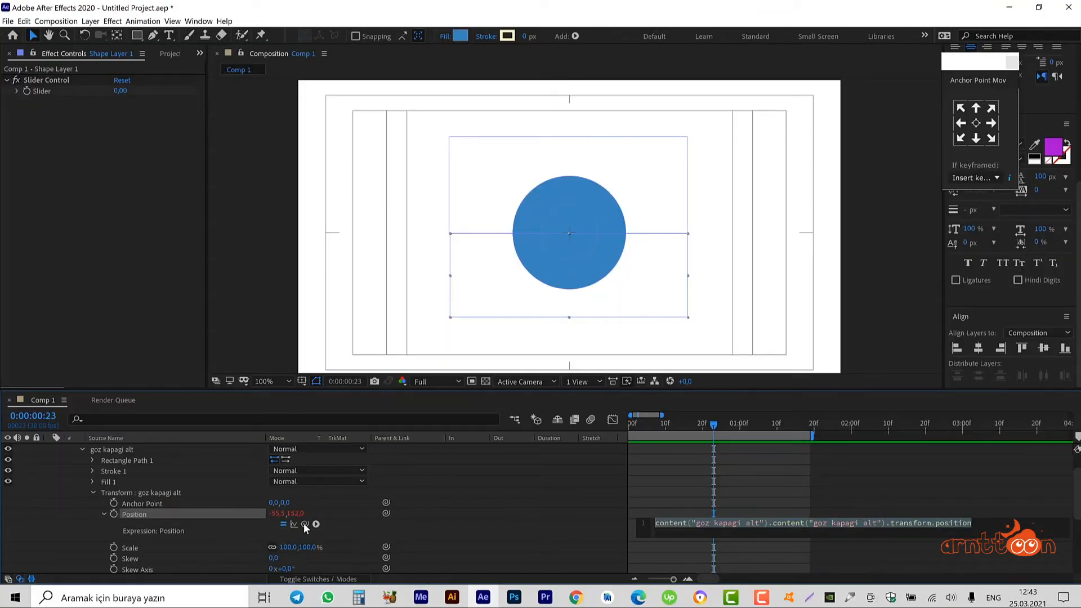
drag(304, 523, 34, 92)
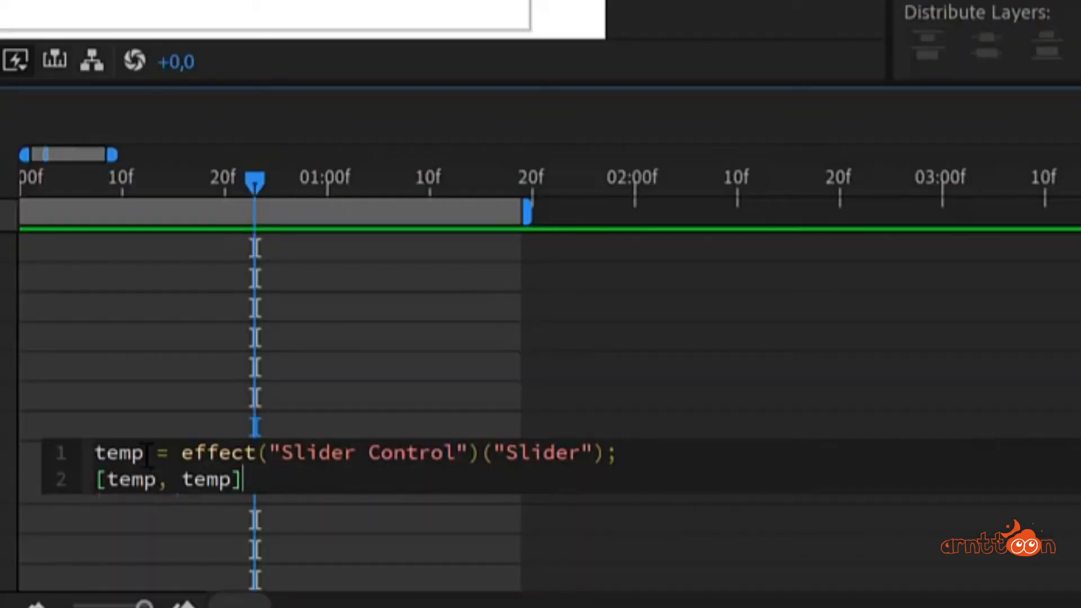
In the Position expression, rename the first line's temp variable to p and set the first array component to value[0]
double_click(147, 455)
text(p)
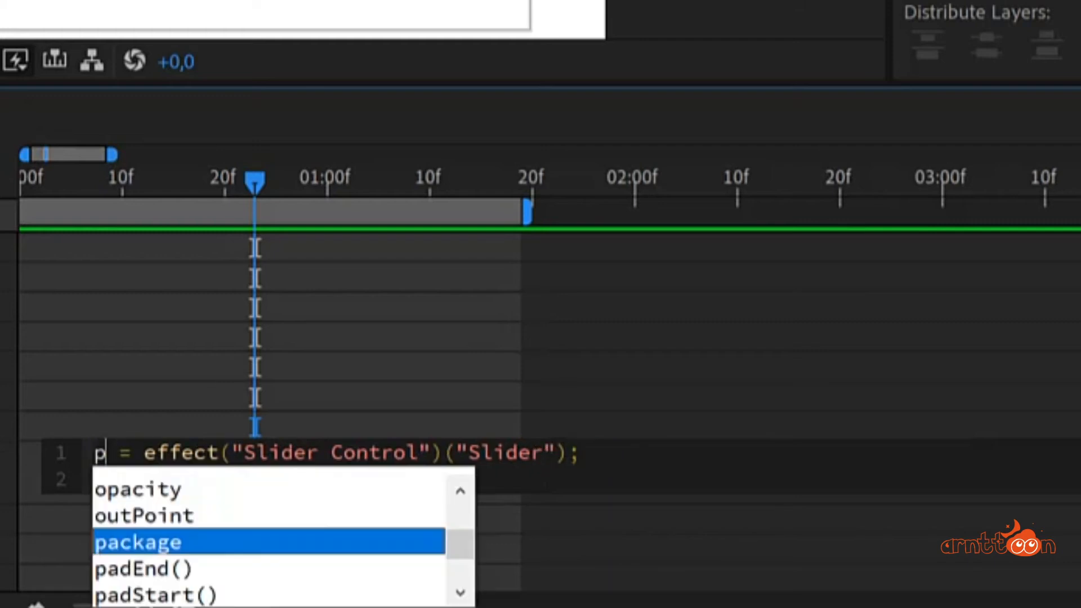
click(724, 444)
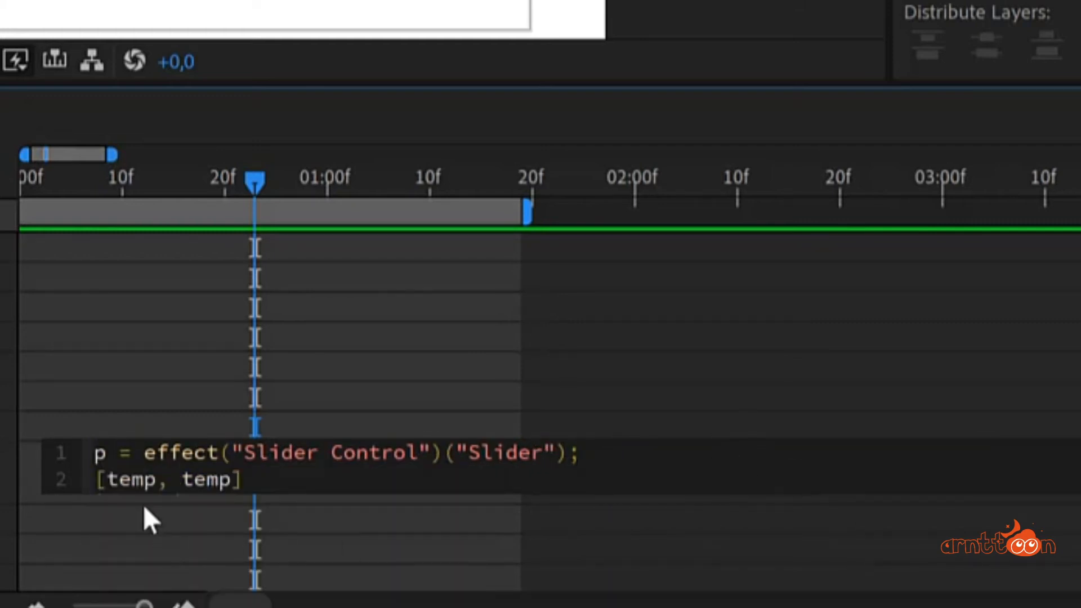
double_click(135, 480)
text(va)
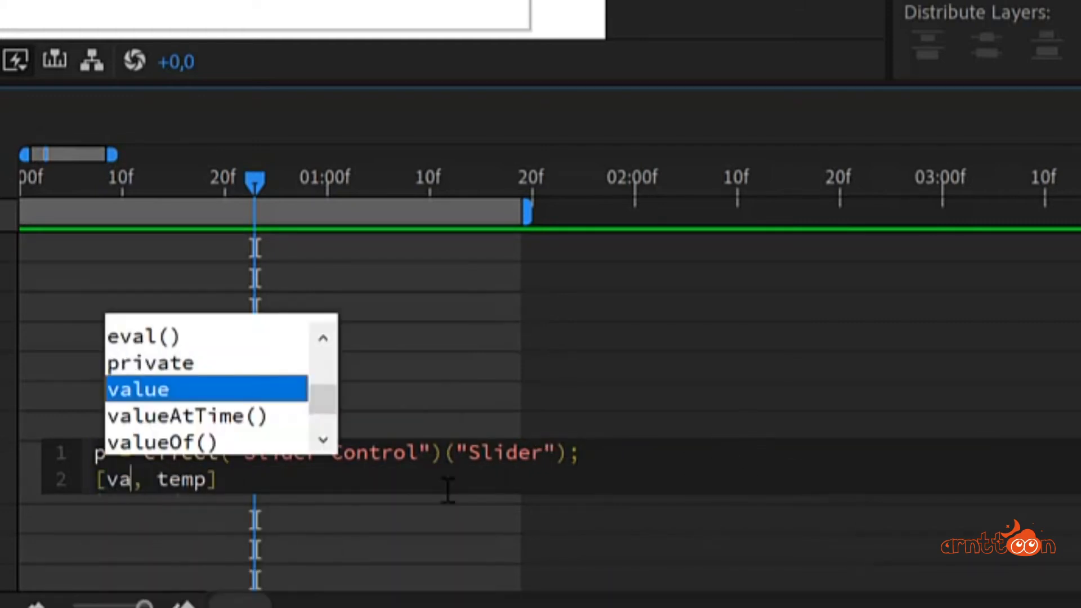
key(Return)
text([)
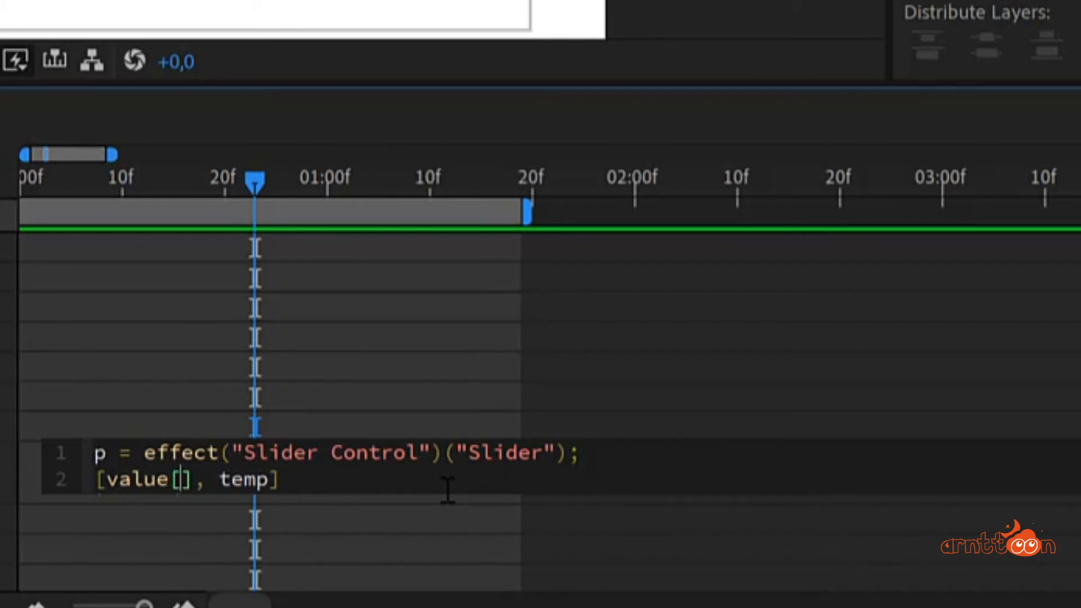
text(0)
Replace the second array component of the Position expression with value[1]+p
key(Right)
key(Right)
key(Right)
key(Right)
key(Right)
key(Right)
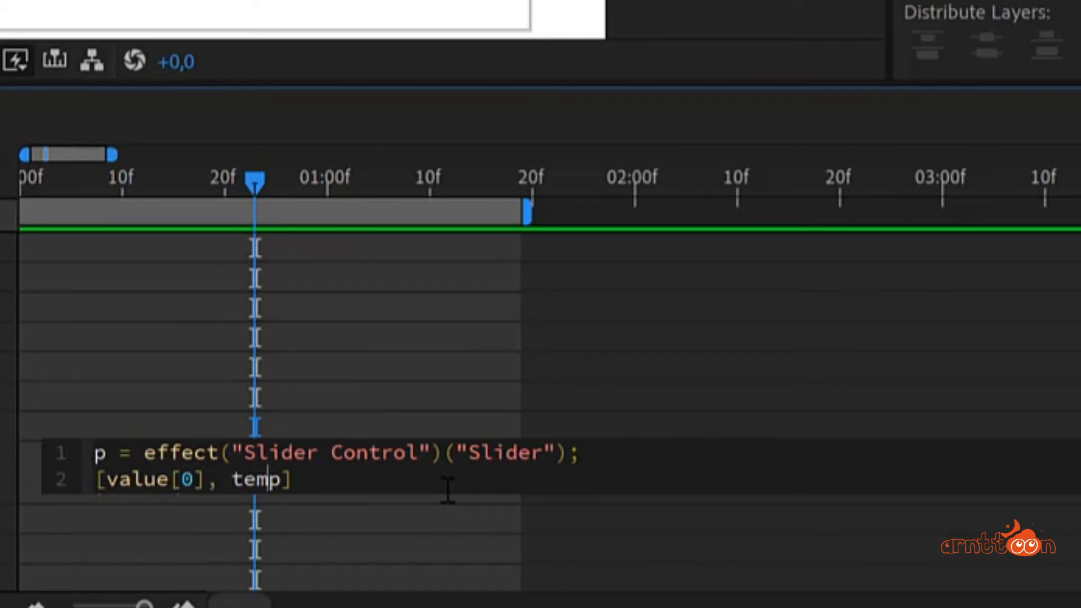
key(Right)
key(BackSpace)
key(BackSpace)
key(BackSpace)
key(BackSpace)
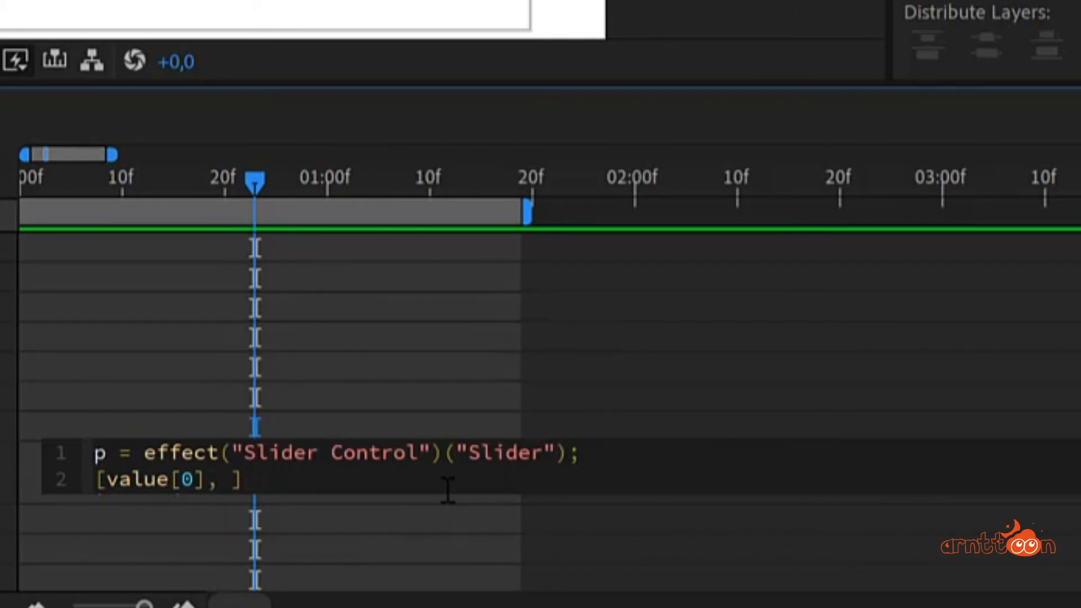
text(v)
key(Return)
key(BackSpace)
text(a)
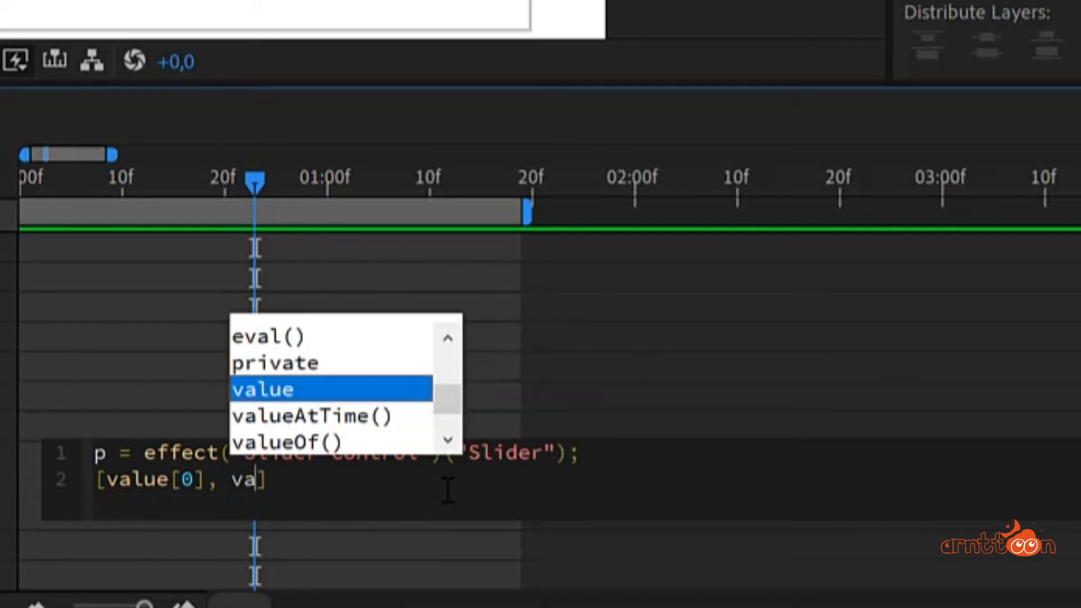
key(Return)
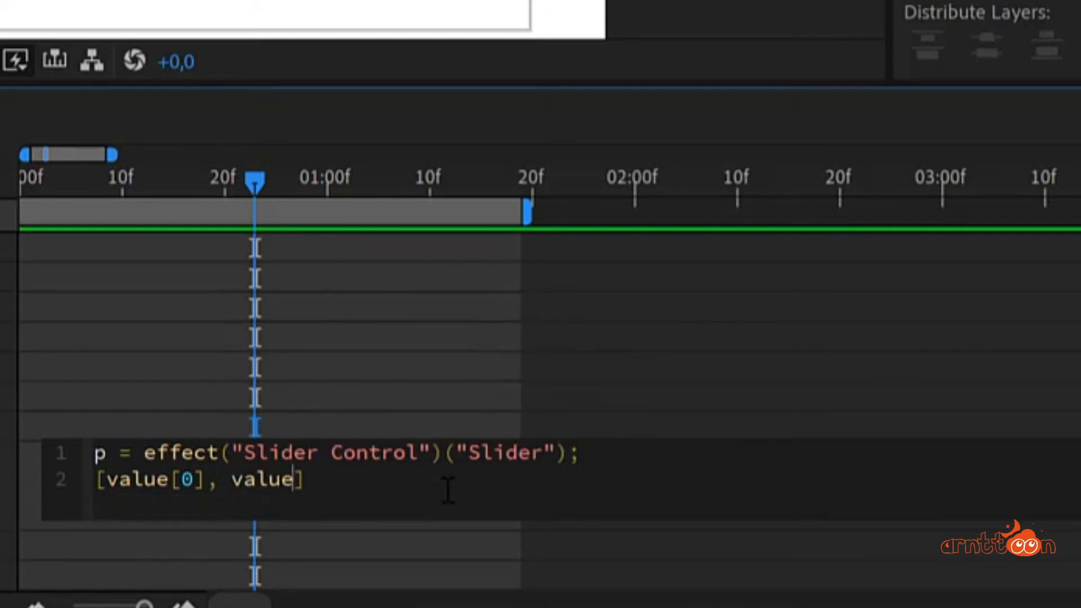
text([1]+p)
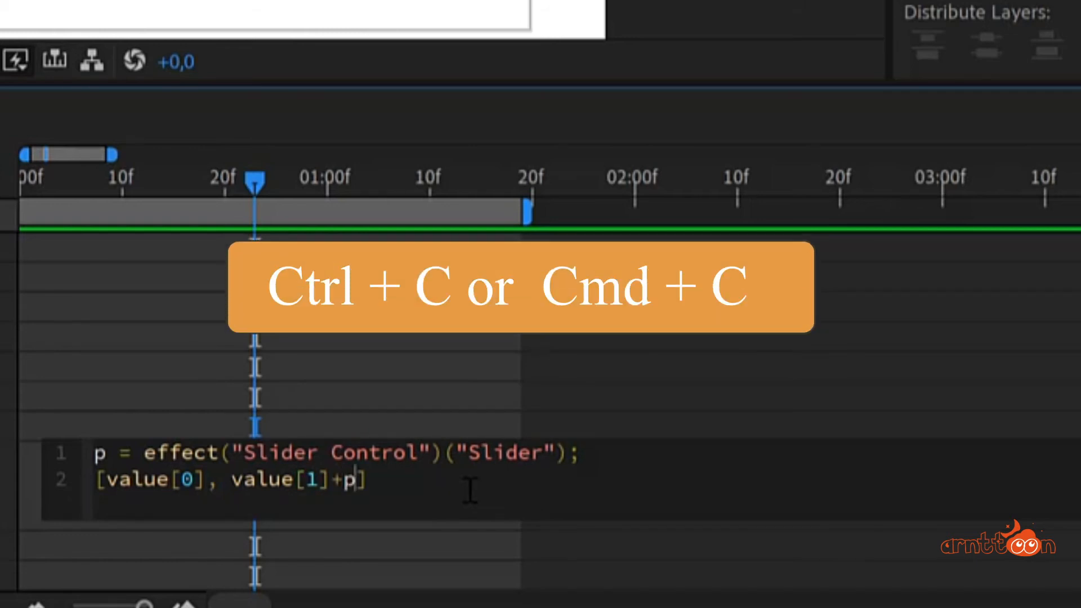
Copy the whole Position expression and collapse the goz kapagi alt groups
key(ctrl+a)
key(ctrl+c)
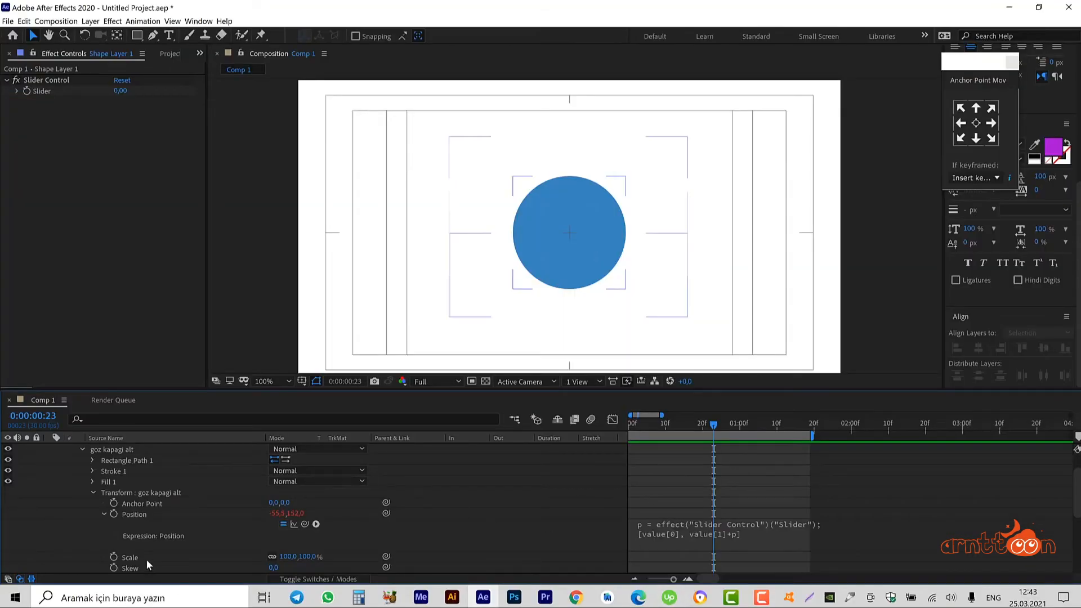
scroll(129, 544, up, 1)
click(82, 481)
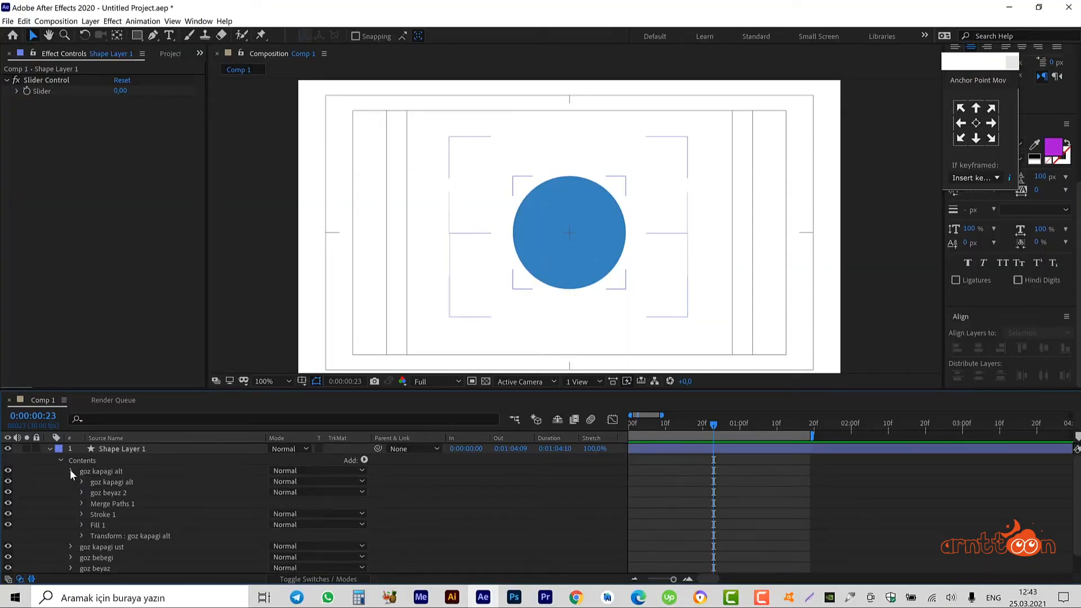
click(70, 469)
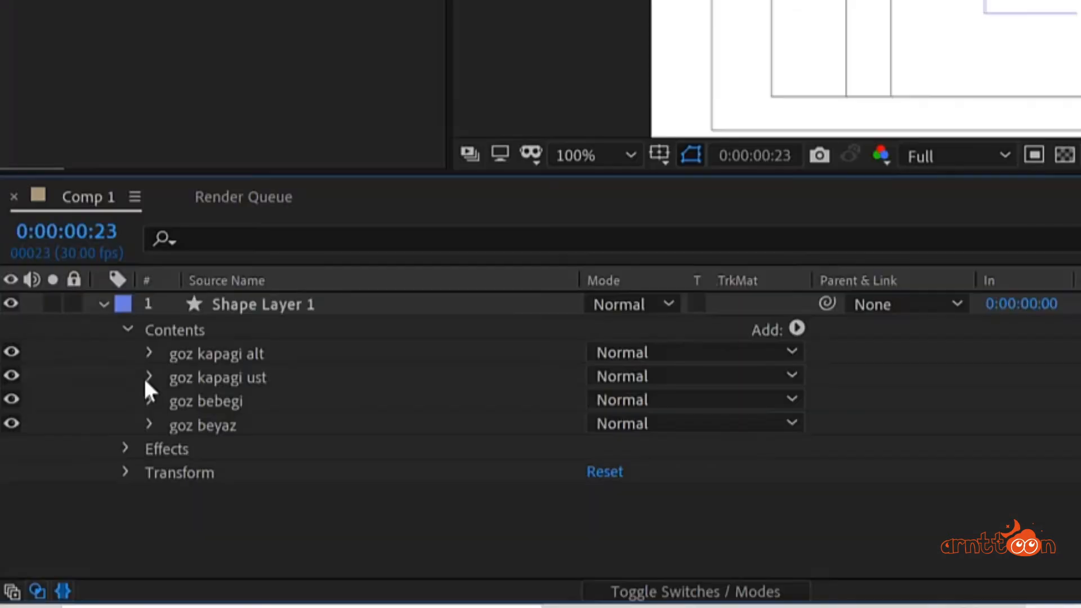
Add an expression to the inner goz kapagi ust group's Position and paste the copied slider expression into it
click(148, 376)
scroll(207, 405, down, 1)
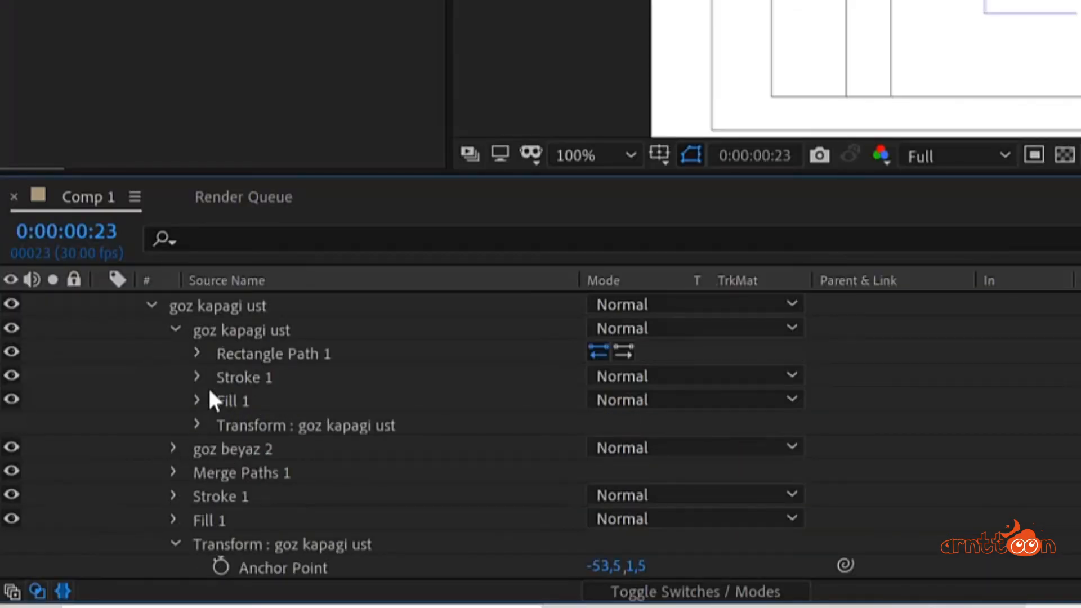
click(235, 336)
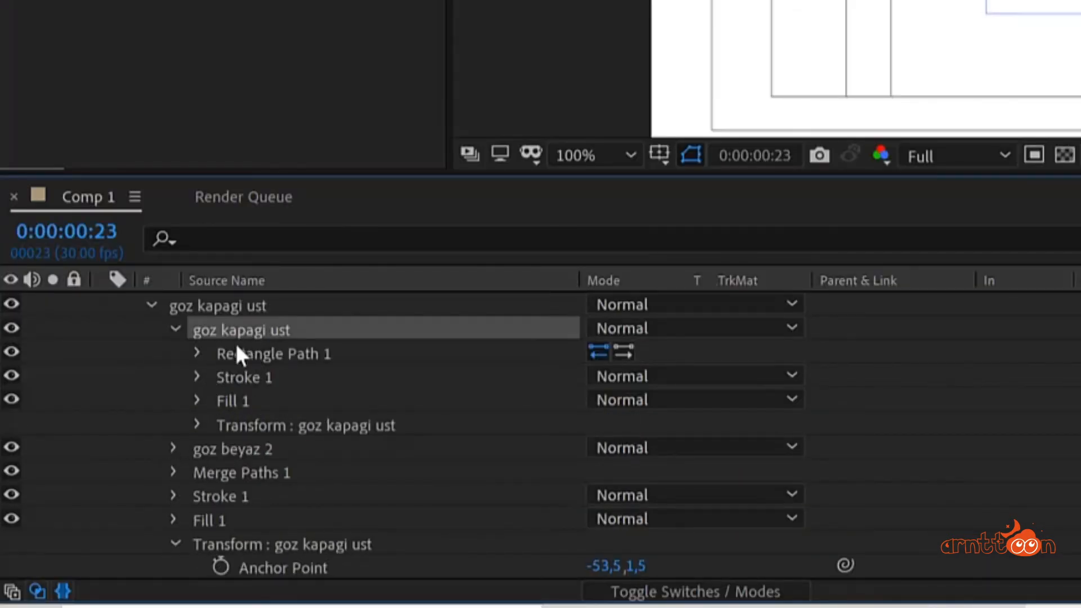
click(196, 425)
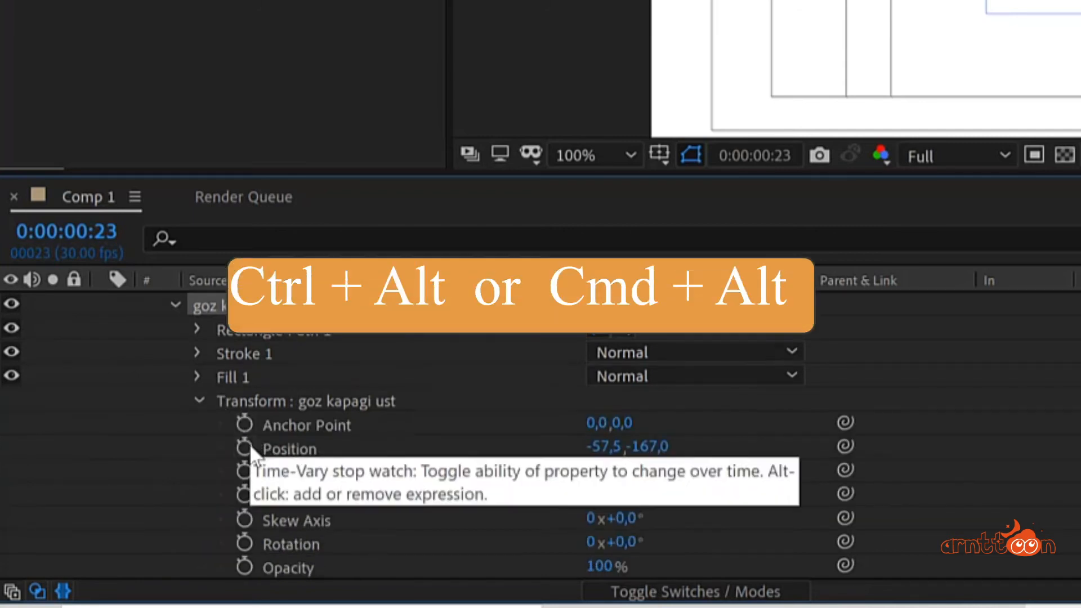
ctrl+alt+click(251, 449)
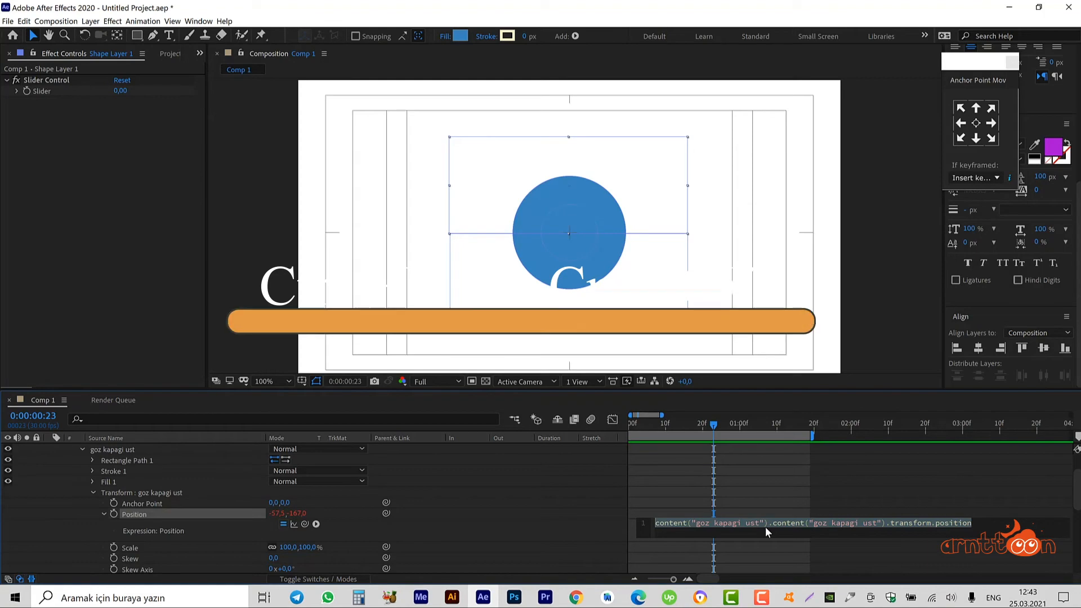
key(ctrl+v)
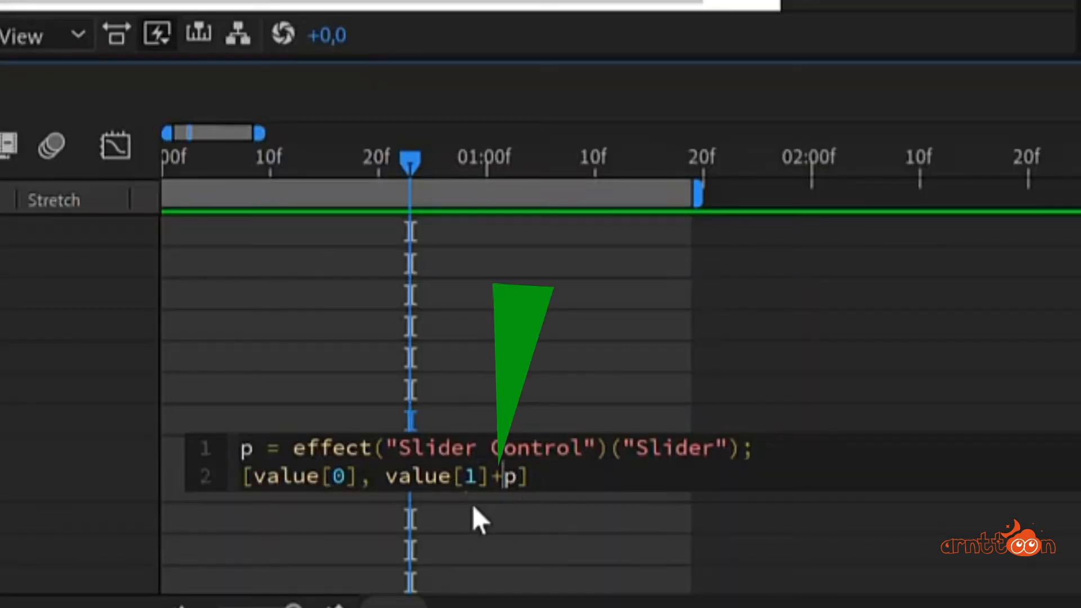
Change the upper eyelid's second component to value[1]-p, apply the expression and collapse the goz kapagi ust groups
key(BackSpace)
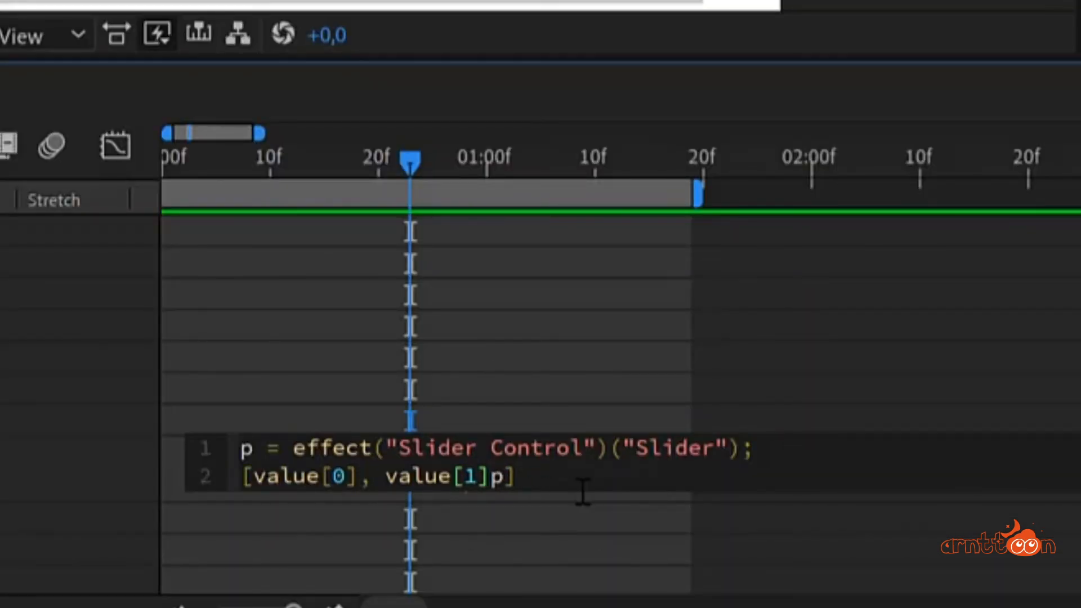
text(-)
key(KP_Enter)
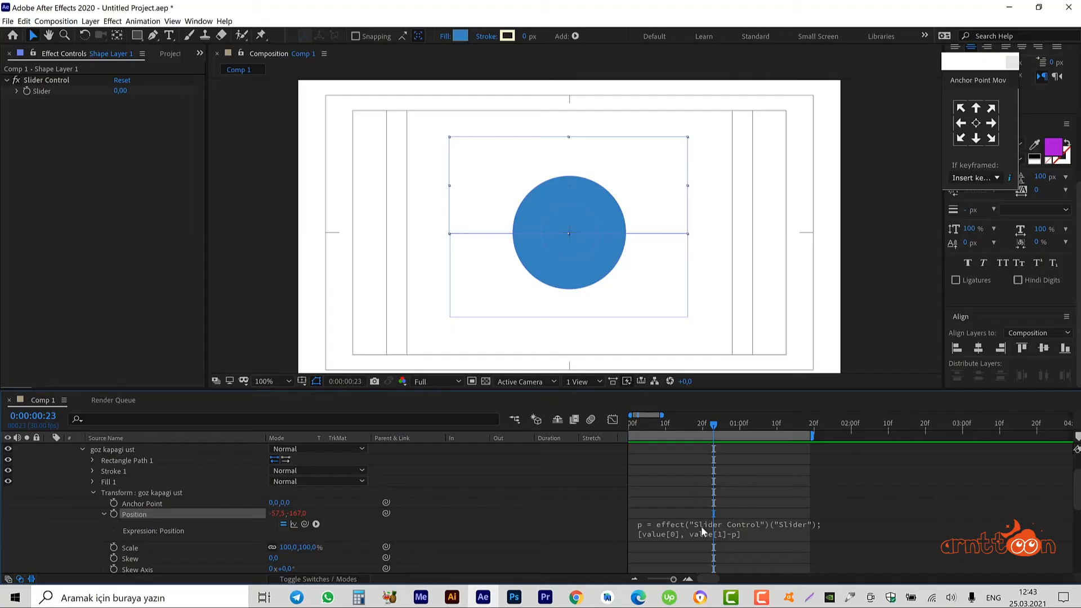
scroll(140, 492, up, 2)
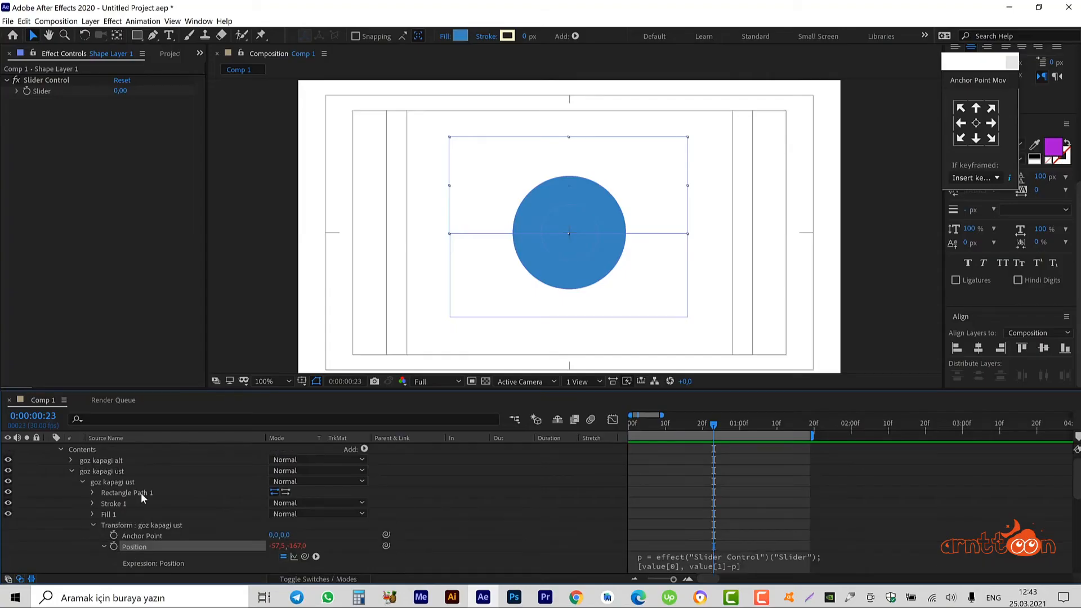
click(72, 482)
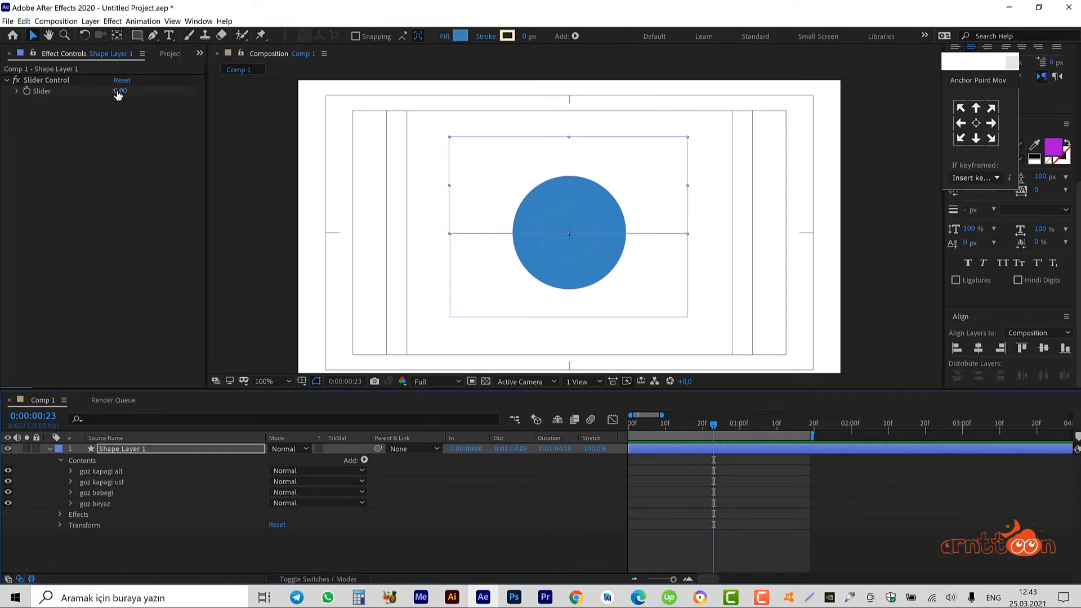
Test the eyelid rig by raising the Slider Control's value, leaving it at 107
drag(120, 91, 156, 115)
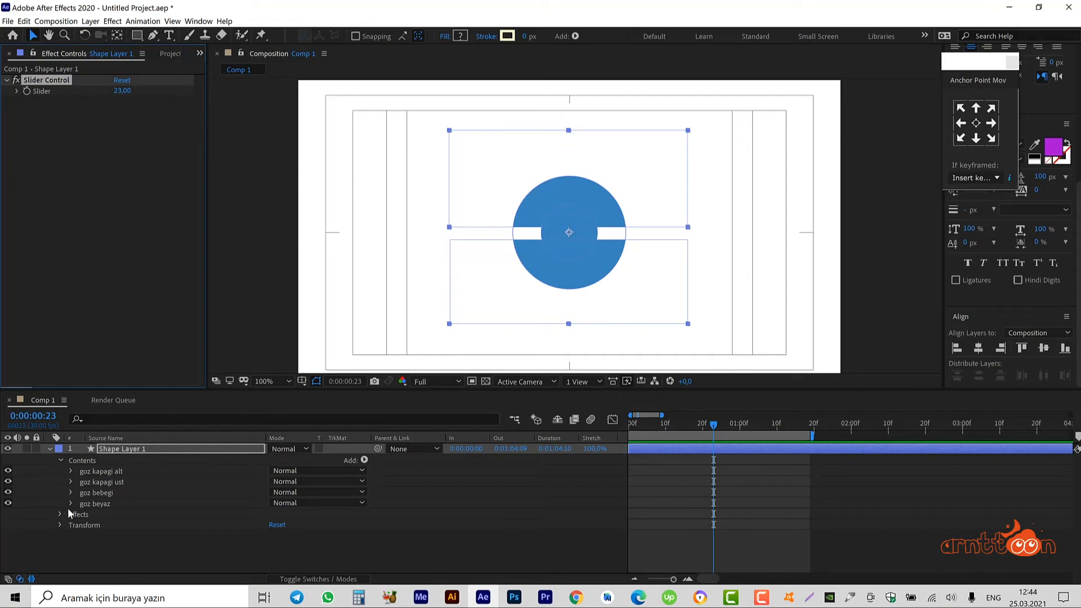
drag(123, 90, 186, 92)
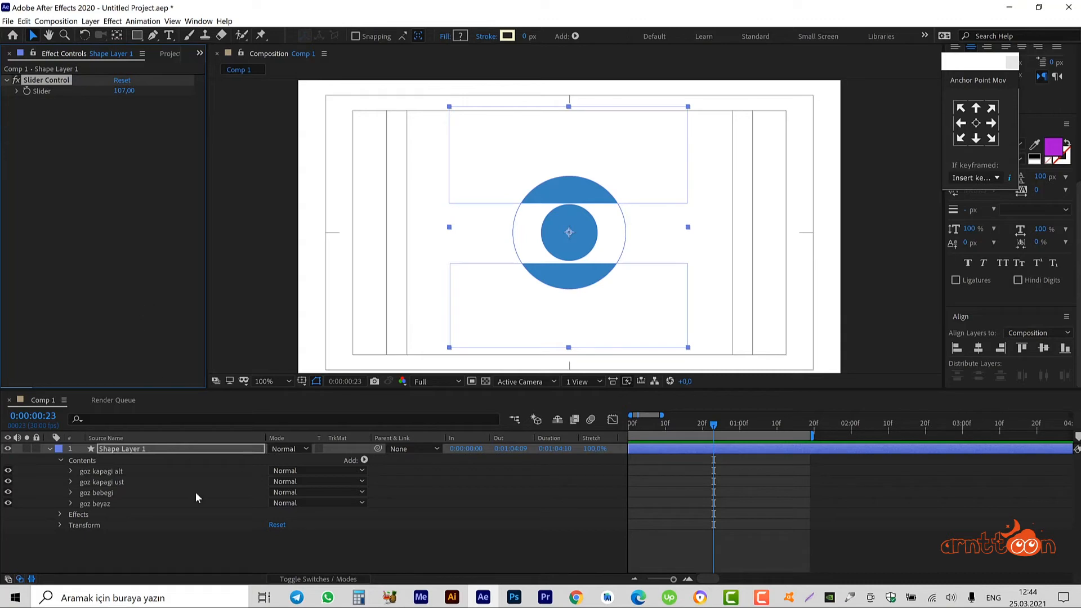
Add a second Slider Control expression effect to Shape Layer 1
click(99, 494)
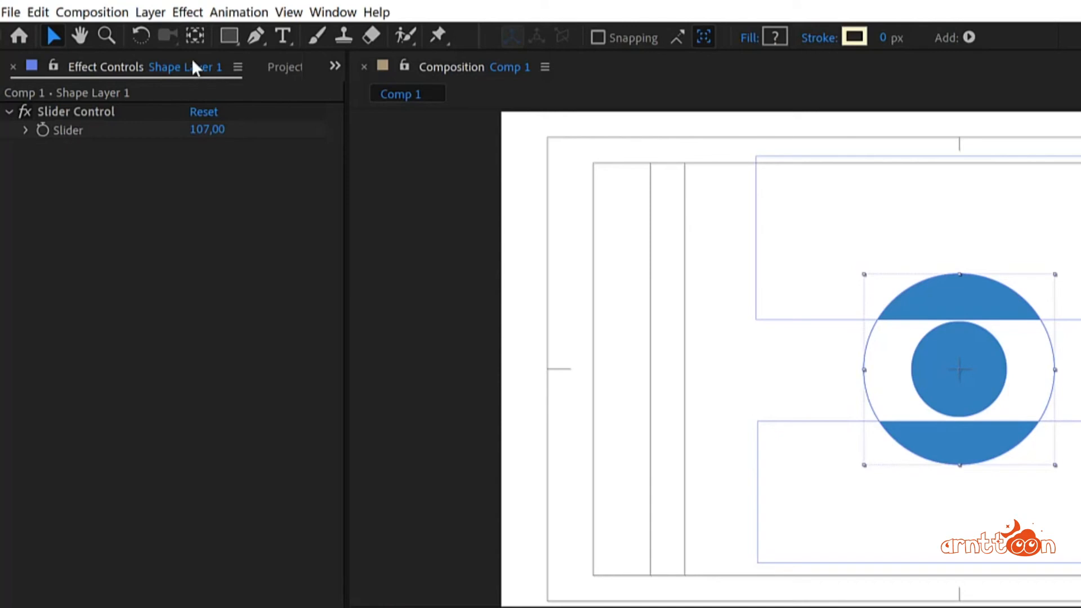
click(187, 12)
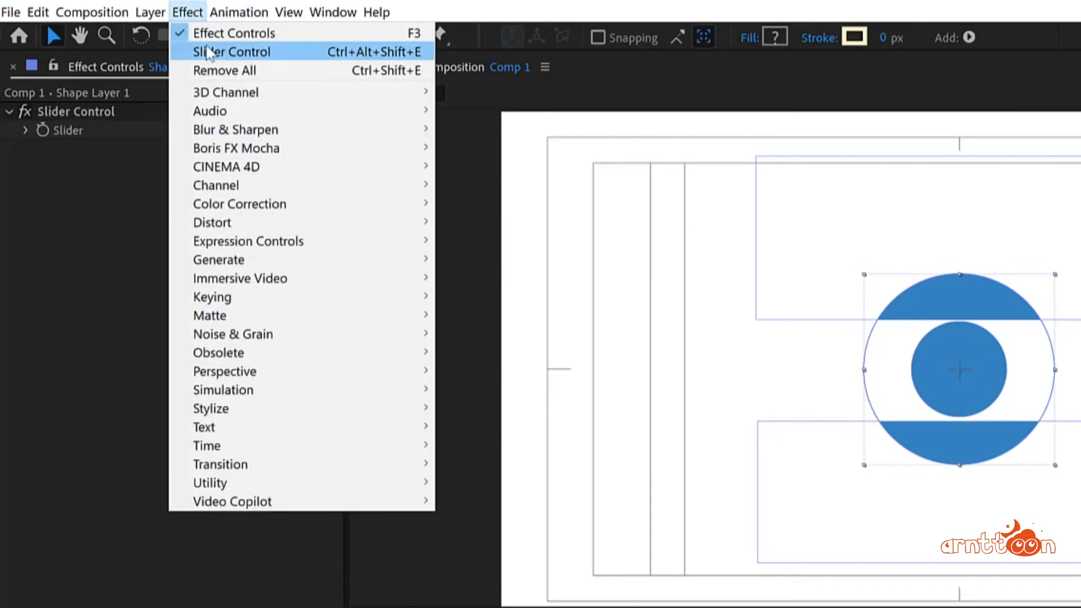
mouse_move(304, 279)
mouse_move(305, 241)
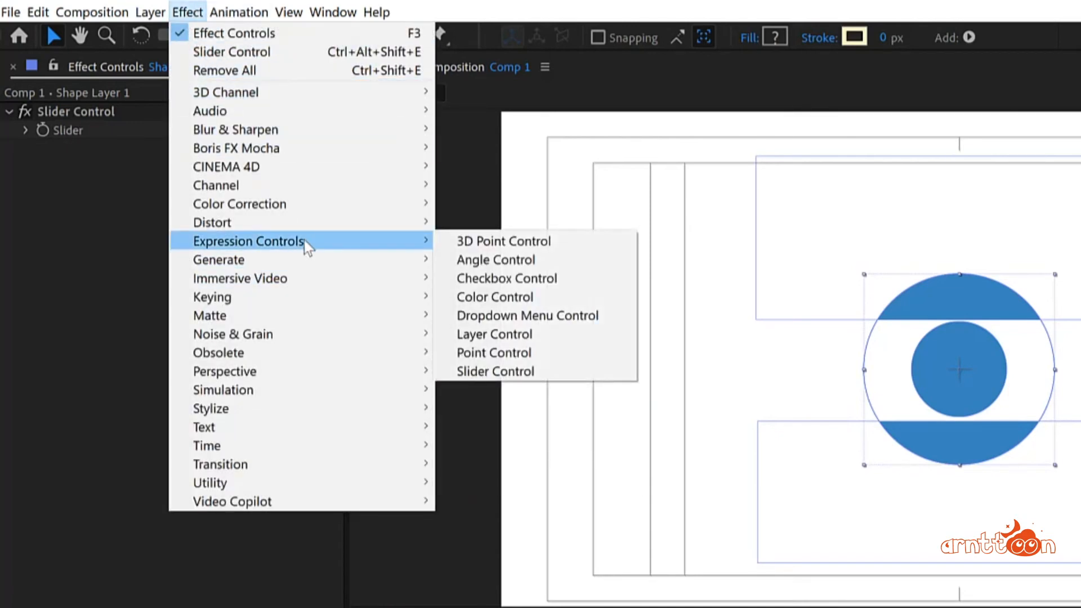
click(512, 372)
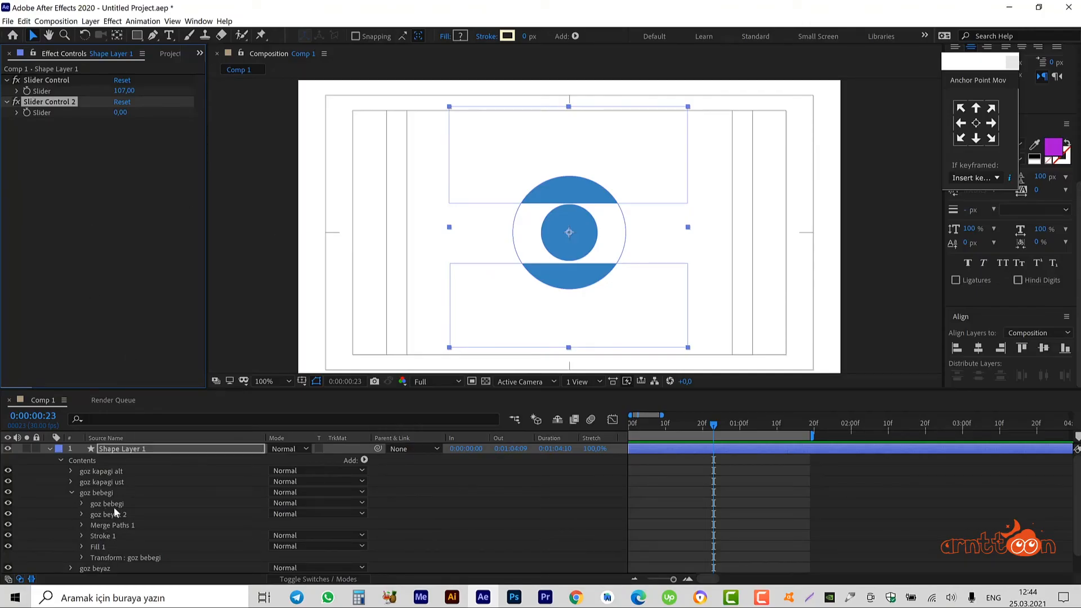
Try to add an expression to the Size of Ellipse Path 1 in the inner goz bebegi group and link it to a slider
click(114, 505)
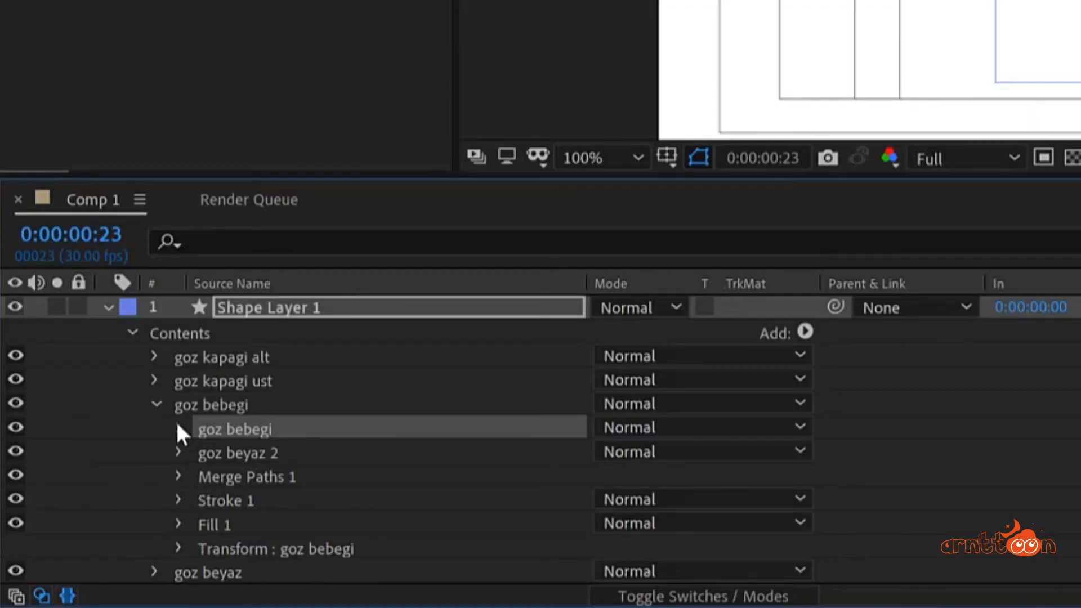
click(179, 429)
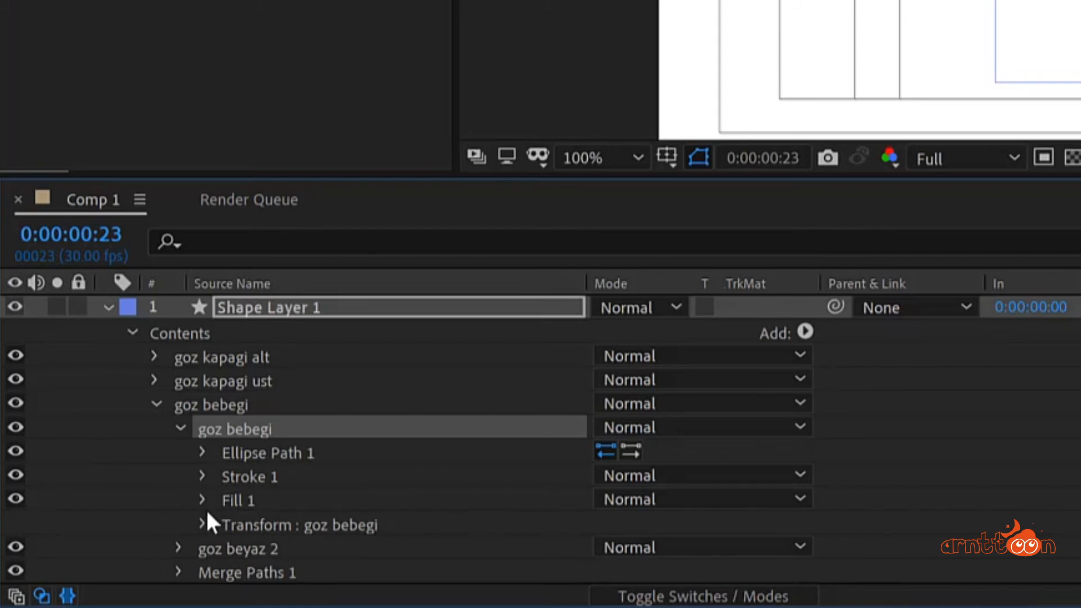
scroll(205, 508, down, 3)
click(206, 332)
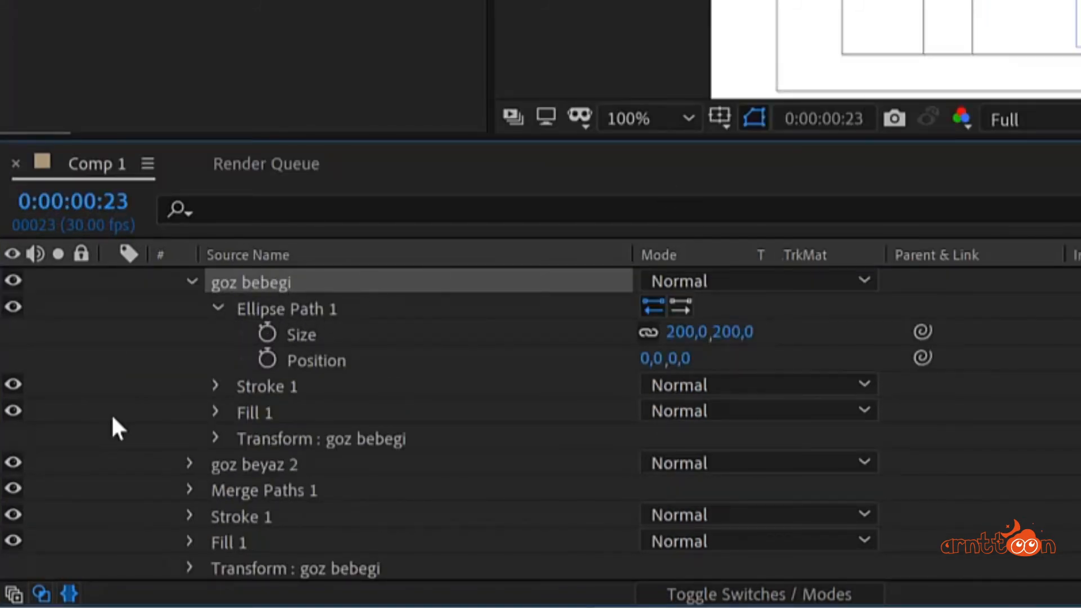
alt+click(268, 333)
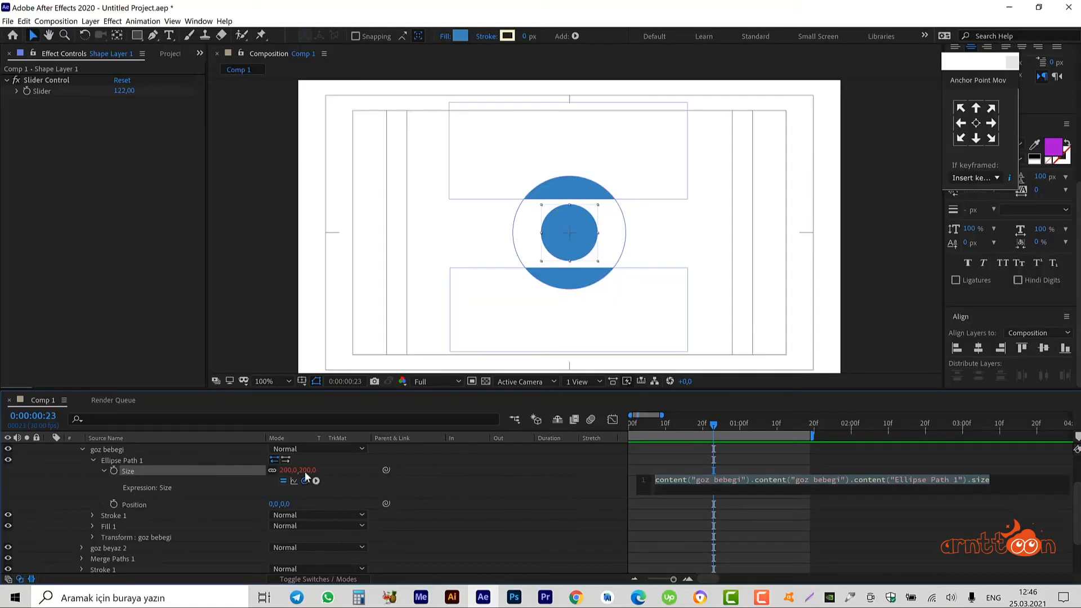
drag(307, 478, 268, 479)
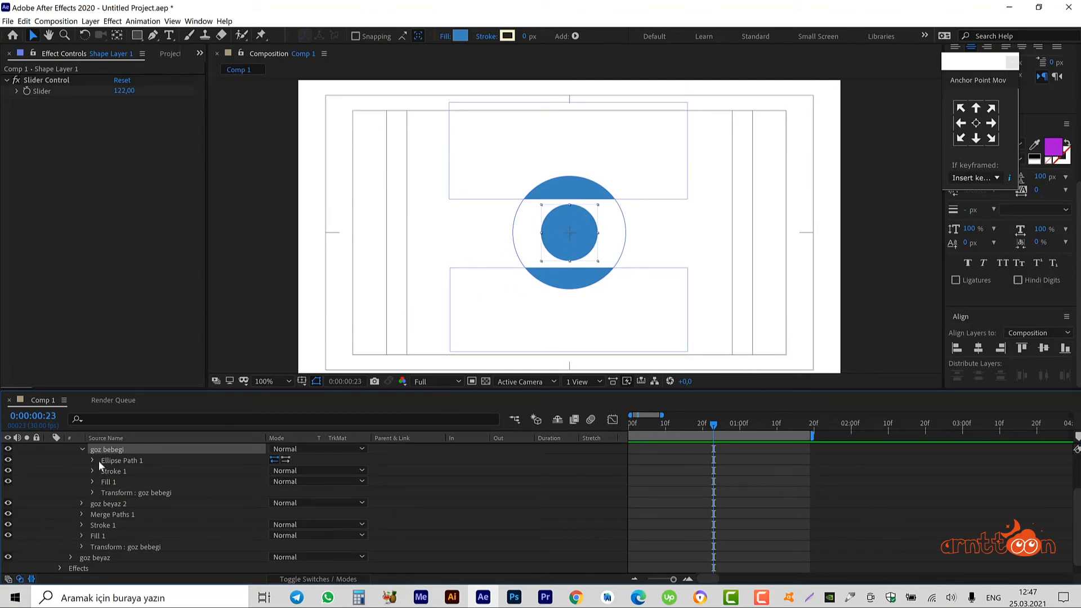
Add a Slider Control expression effect to Shape Layer 1 for the pupil size, alongside the existing eyelid slider
click(113, 21)
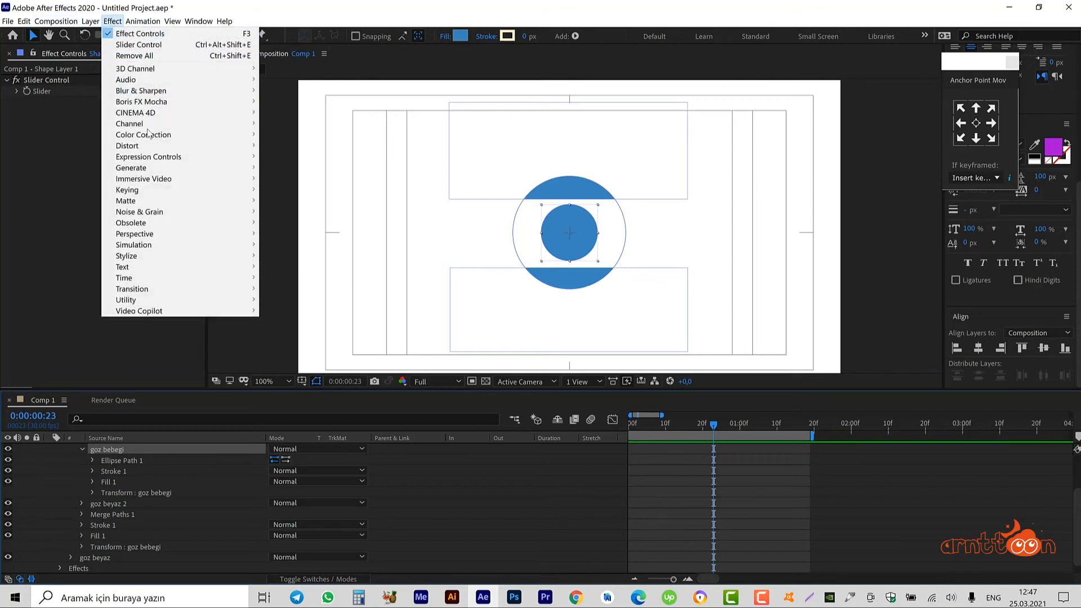
mouse_move(162, 157)
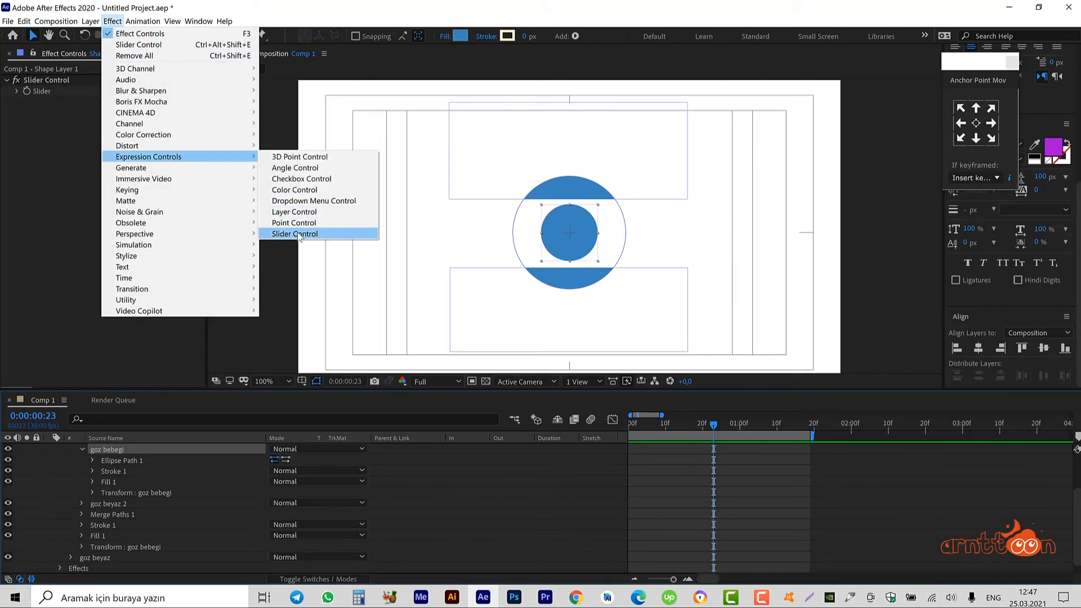
click(303, 235)
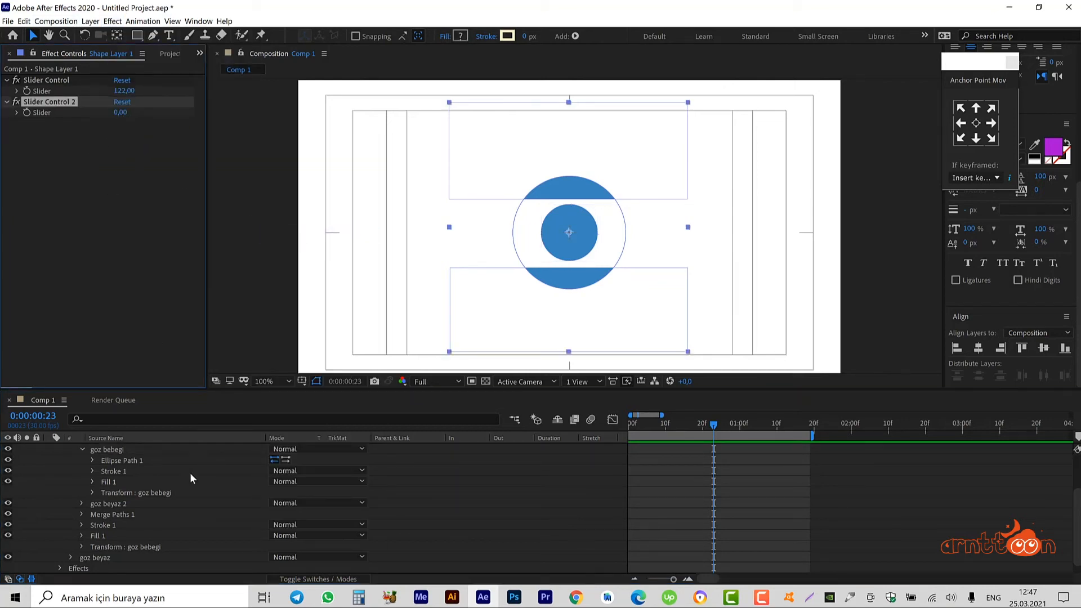
Add an expression to Ellipse Path 1's Size in the inner goz bebegi group and link it to Slider Control 2's Slider
click(92, 461)
alt+click(113, 471)
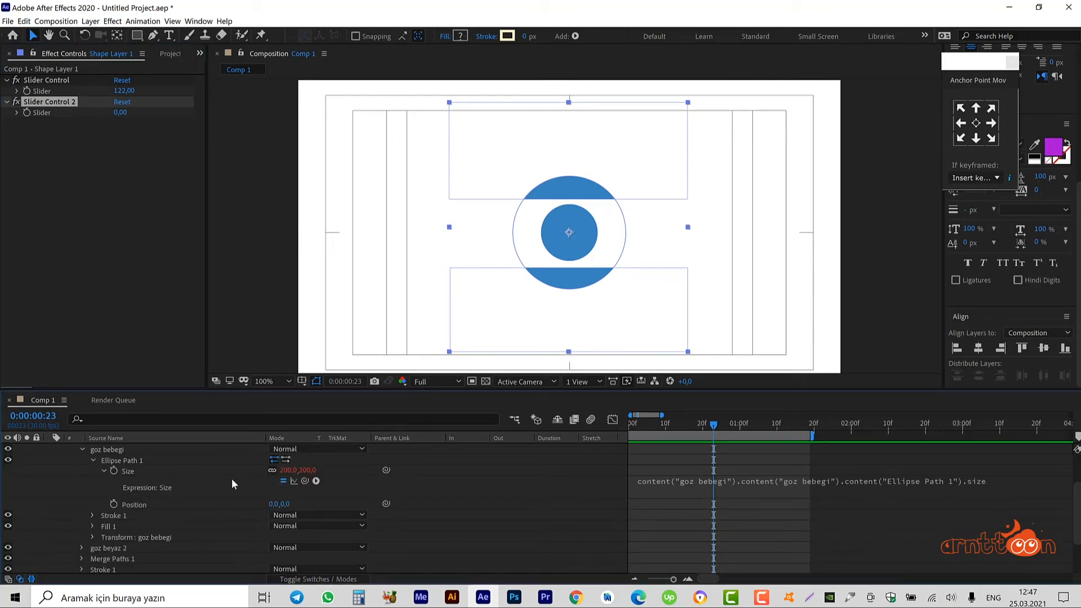
click(106, 471)
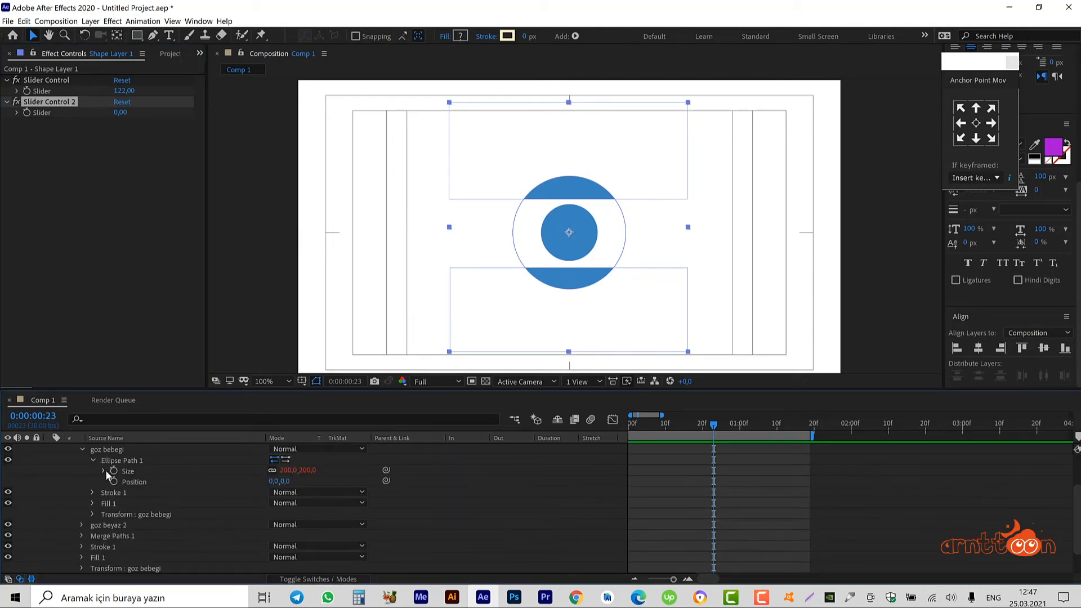
click(114, 472)
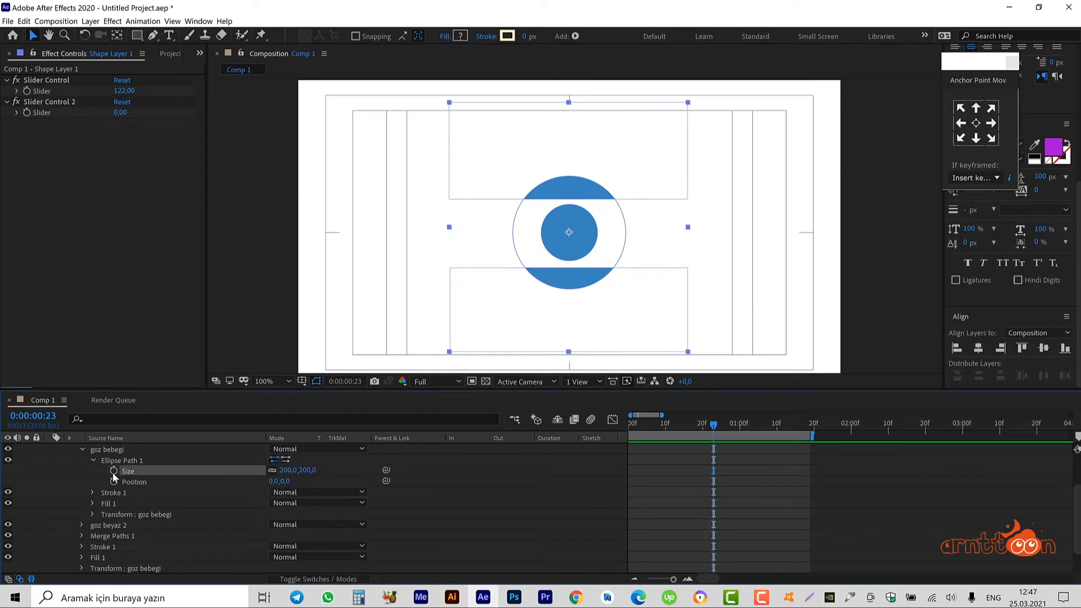
alt+click(114, 471)
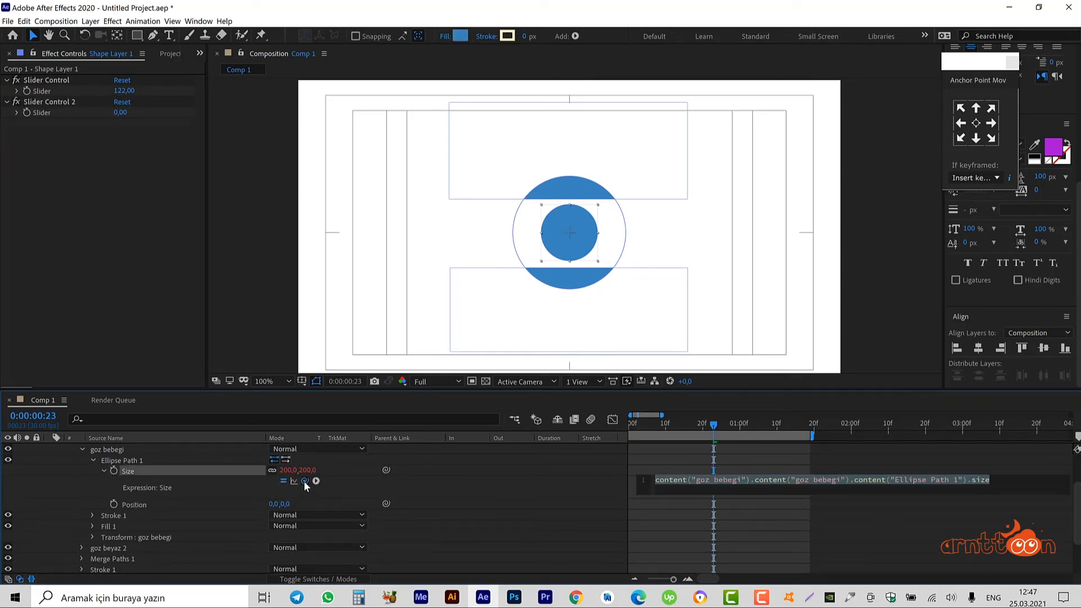
mouse_move(305, 480)
mouse_down()
mouse_move(94, 88)
mouse_move(75, 111)
mouse_up()
Rename the first Slider Control effect as goz kapagi
click(51, 78)
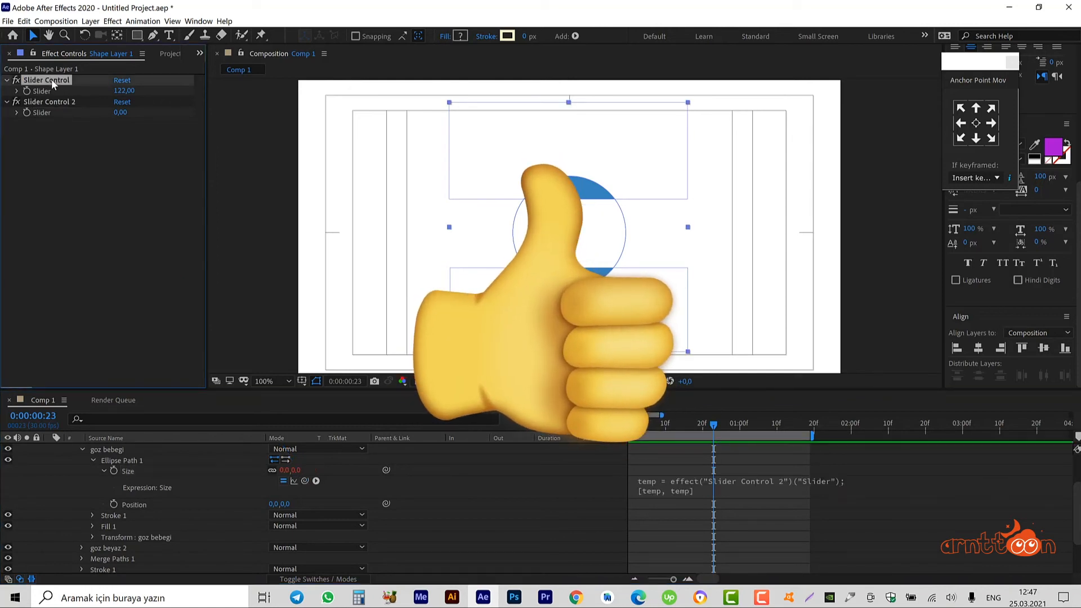
key(Return)
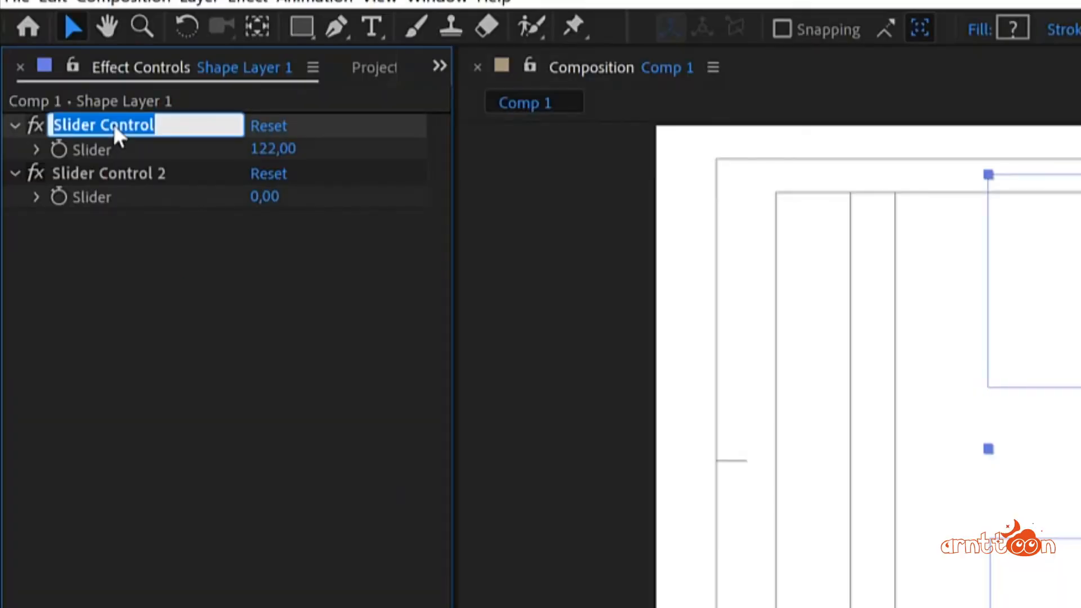
text(kapa)
key(BackSpace)
key(BackSpace)
key(BackSpace)
key(BackSpace)
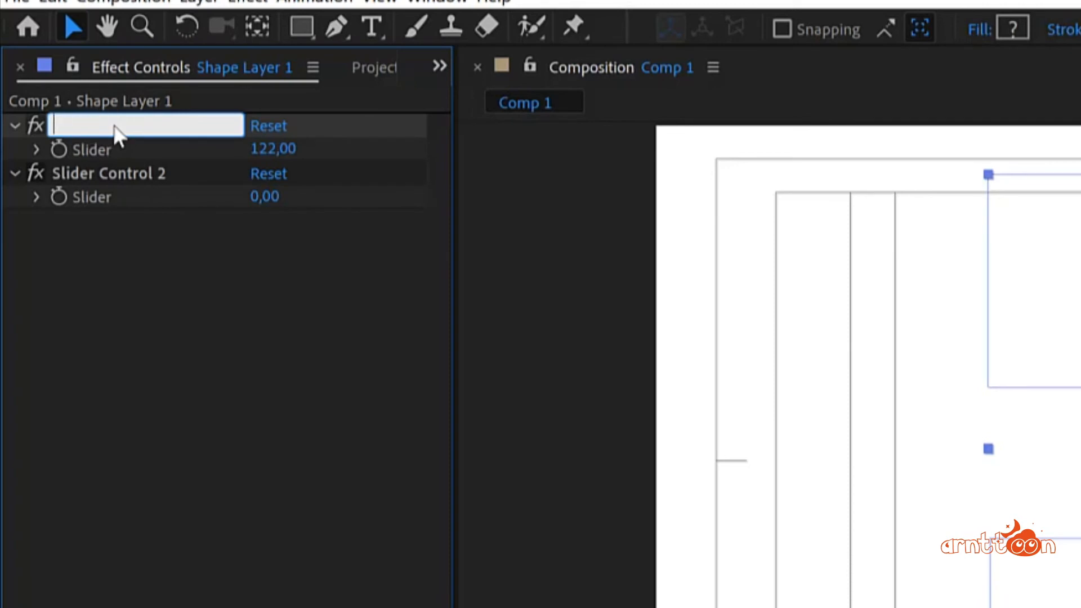
text(goz kapagi)
key(Return)
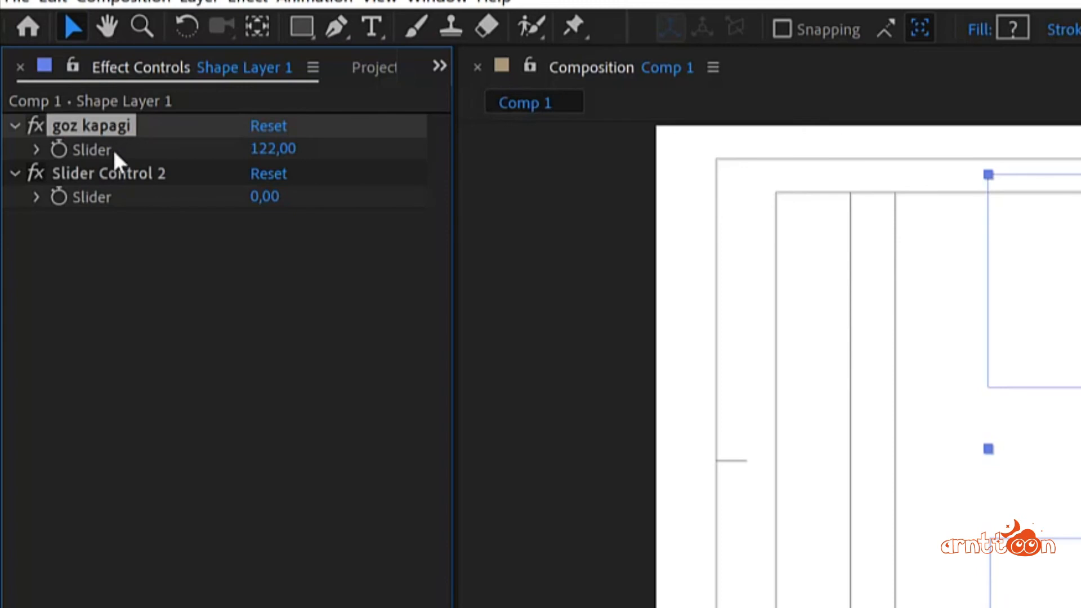
Rename the Slider Control 2 effect as goz bebegi
click(113, 173)
key(Return)
text(goz be)
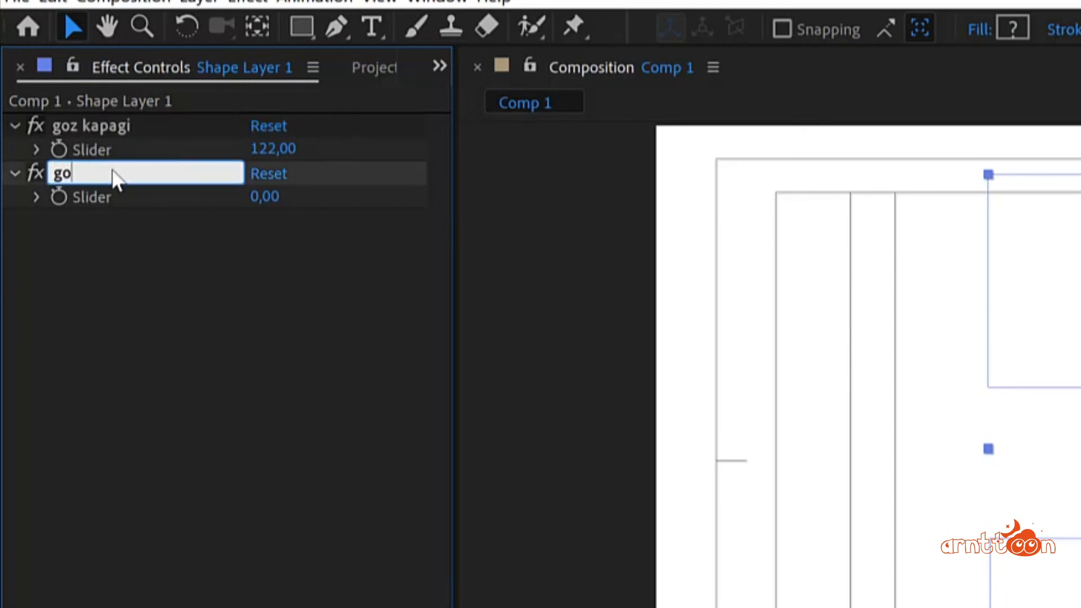
text(begi)
key(Return)
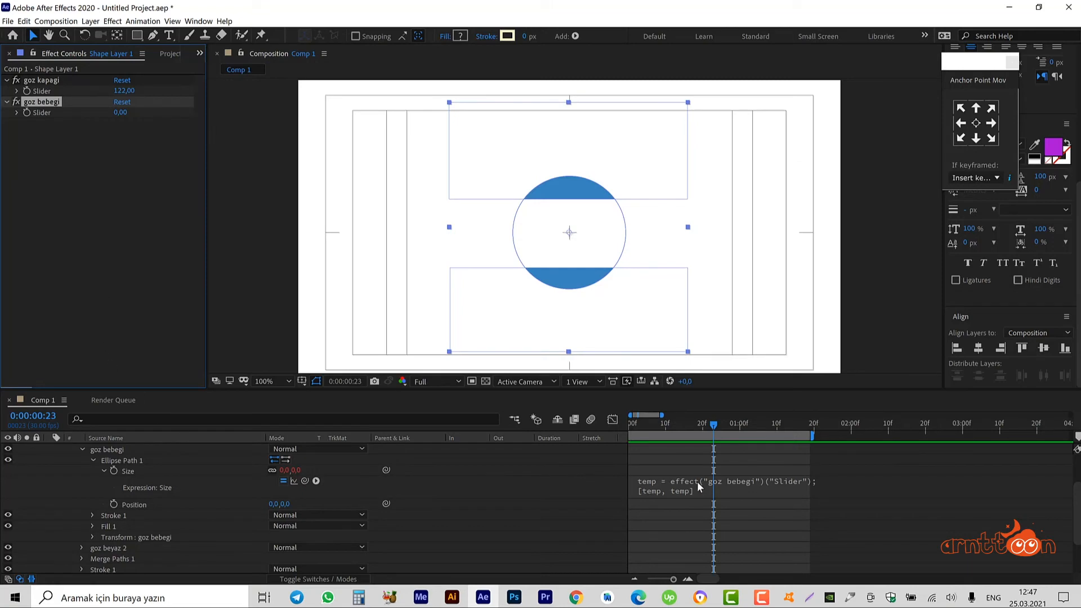
Review the Size expression and test both sliders, leaving goz kapagi at 53 and goz bebegi at 102
click(698, 487)
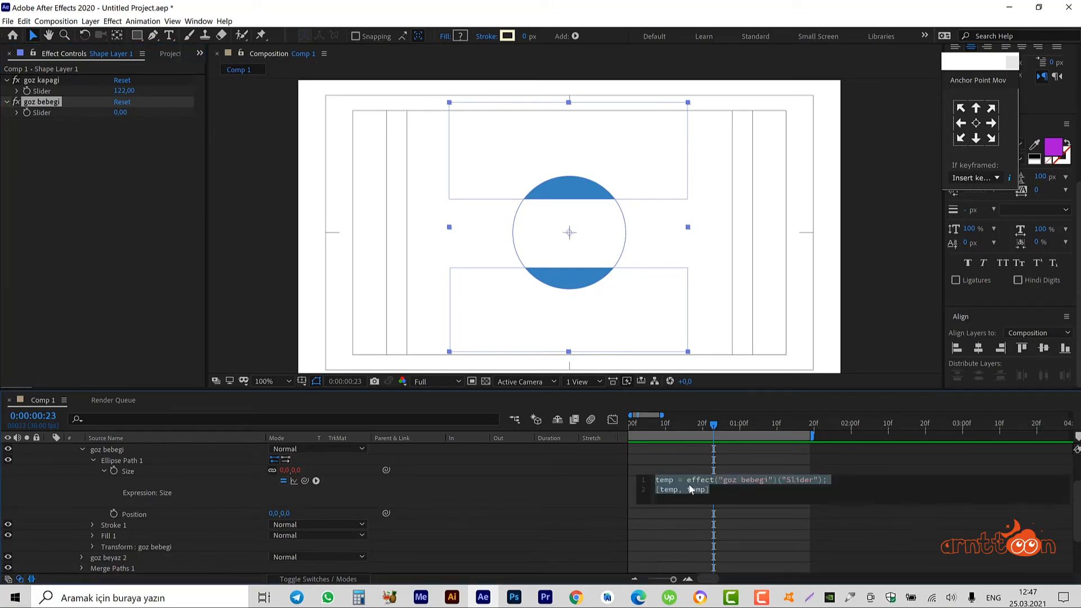
click(771, 519)
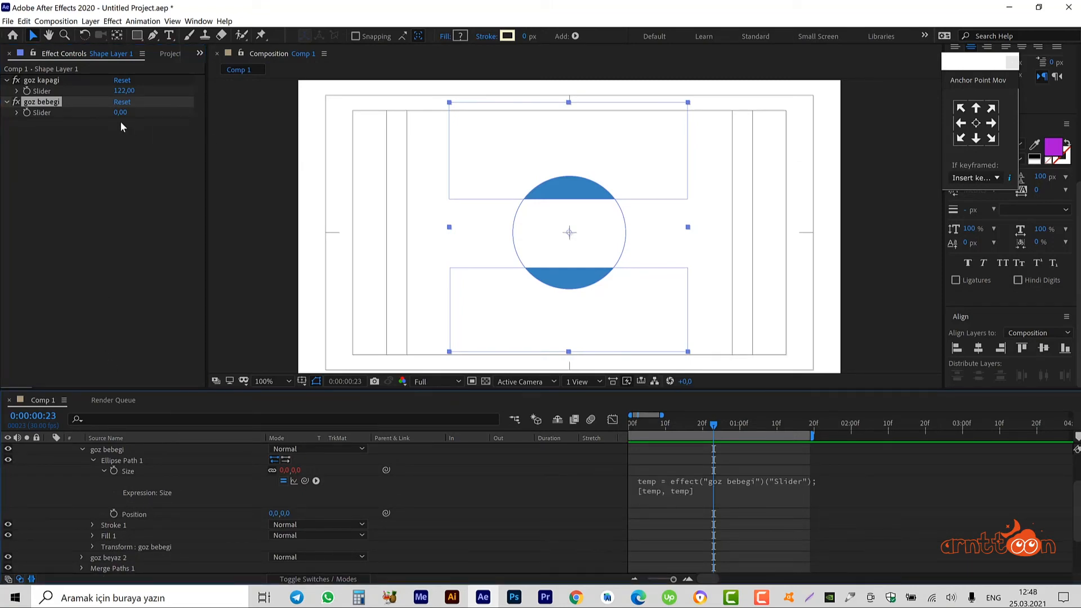
drag(120, 112, 264, 149)
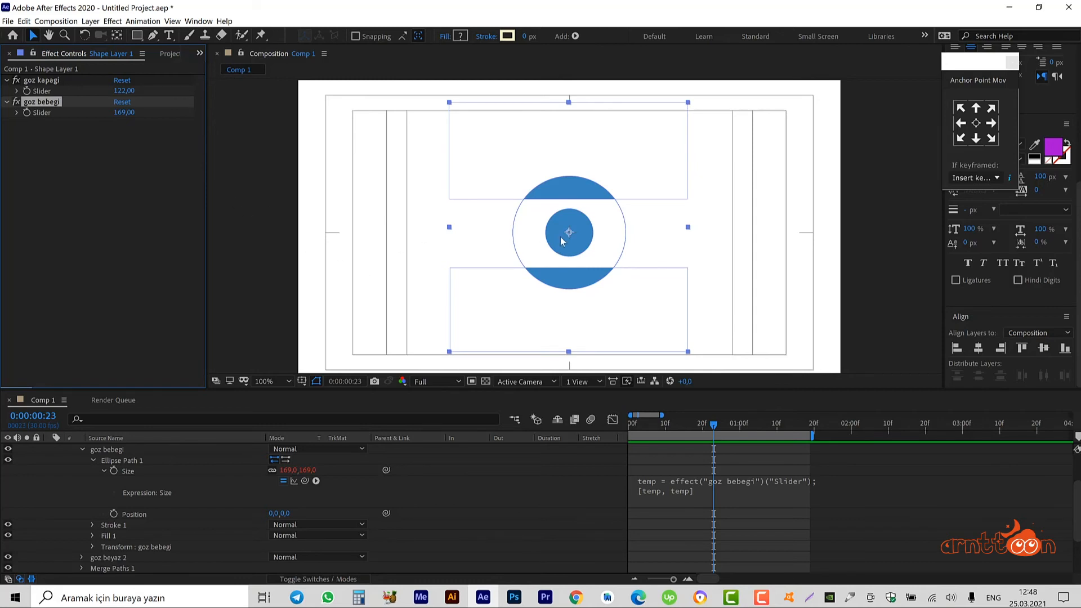
drag(136, 93, 78, 114)
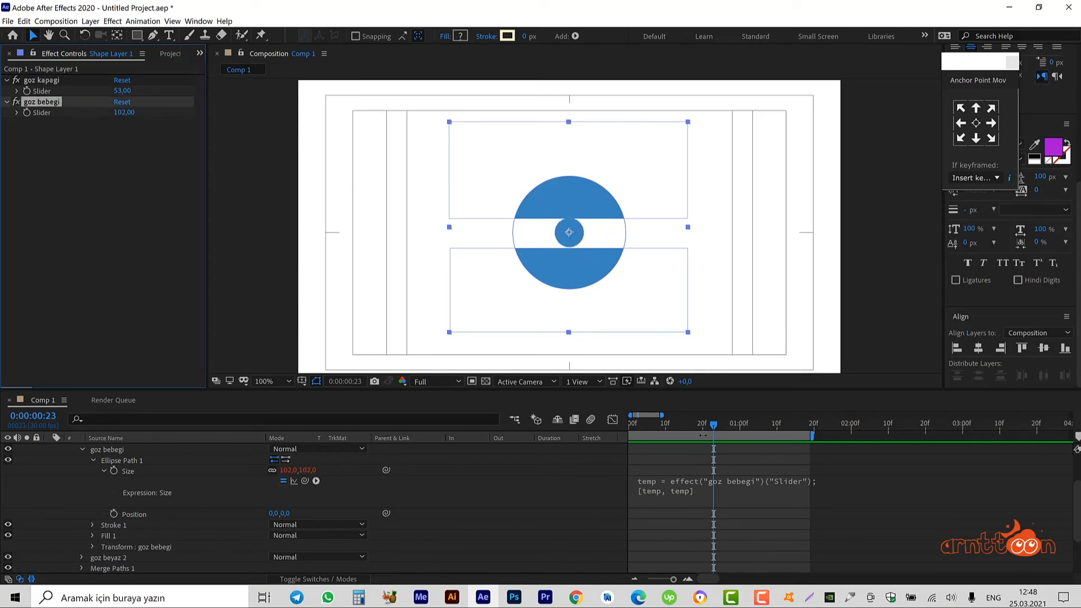
Move the current time to 0:00:00:00 and collapse the outer goz bebegi group
drag(711, 427, 590, 430)
scroll(94, 485, up, 1)
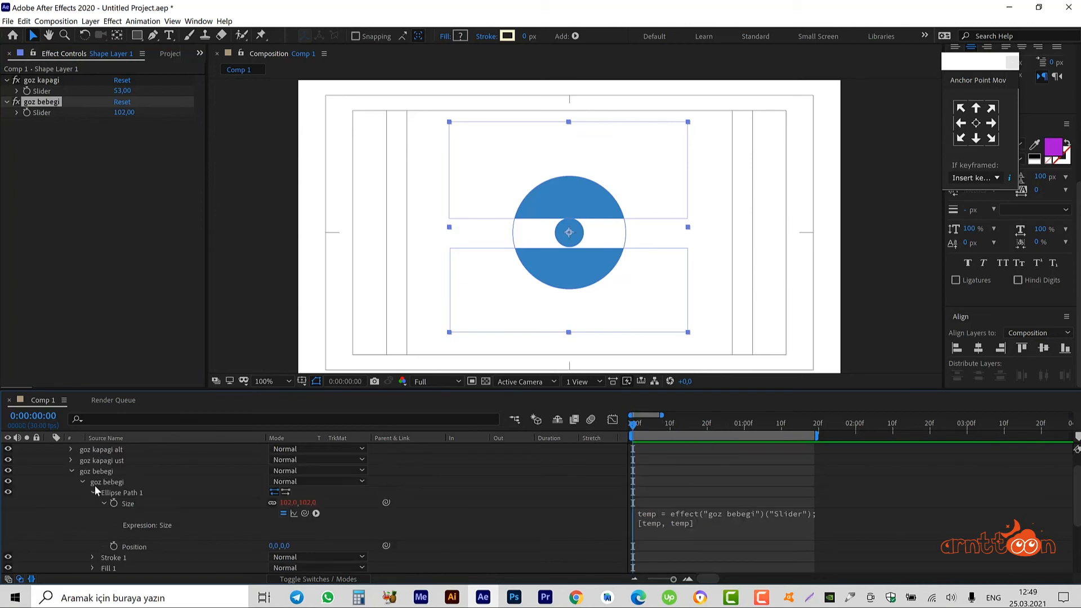
click(72, 472)
scroll(65, 482, up, 1)
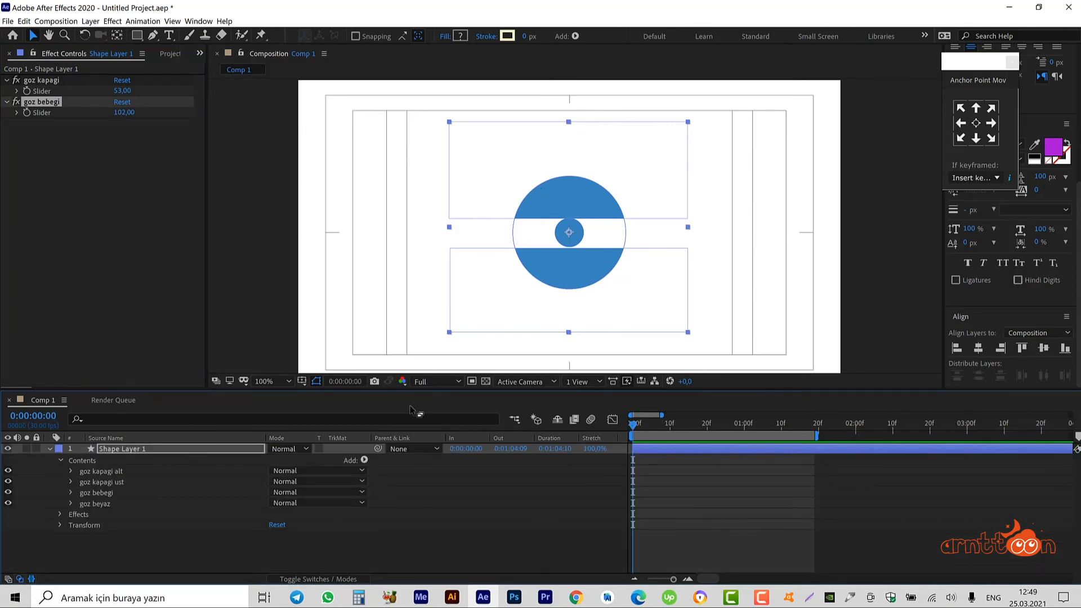
Set the goz kapagi slider to 160 and goz bebegi to 170, and start keyframing both sliders at the first frame
drag(122, 91, 216, 156)
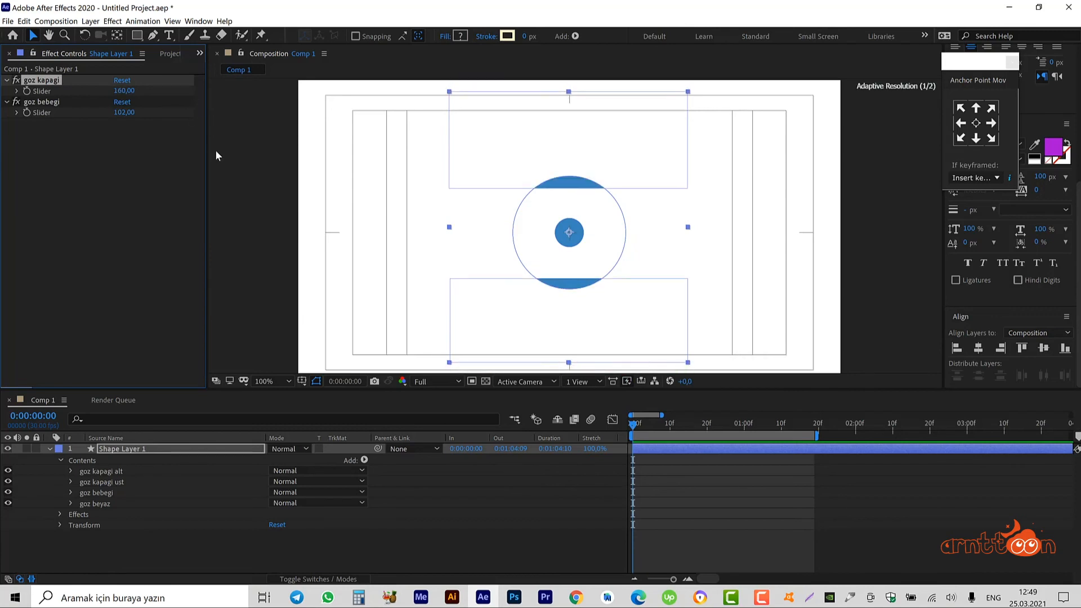
drag(124, 112, 165, 114)
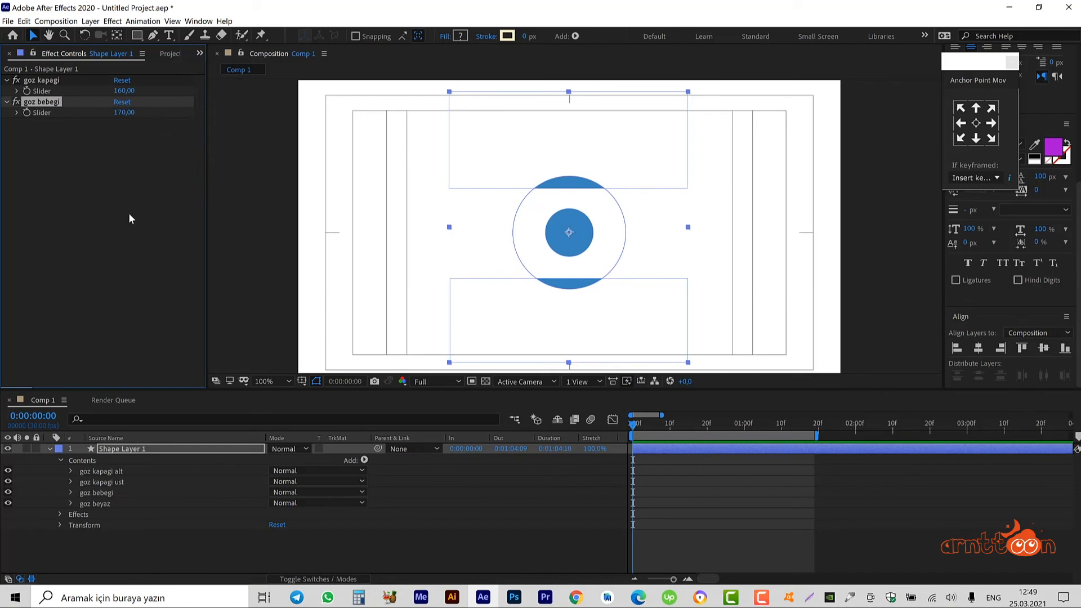
click(27, 93)
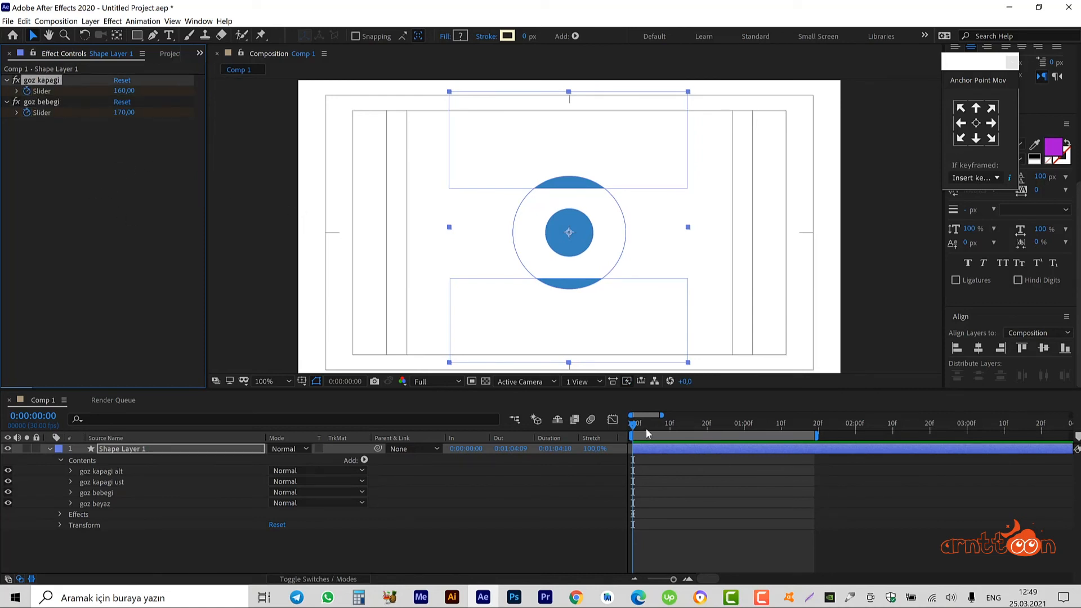
Try a goz bebegi slider keyframe of 216 at 0:00:00:07, preview the pupil change and undo that keyframe
drag(634, 427, 664, 426)
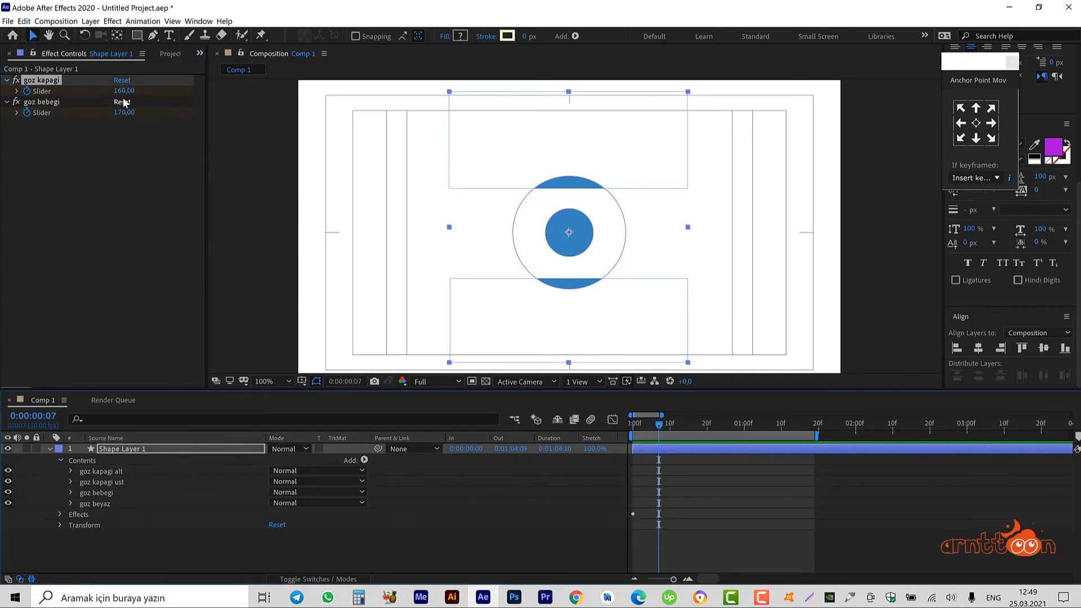
drag(124, 112, 156, 116)
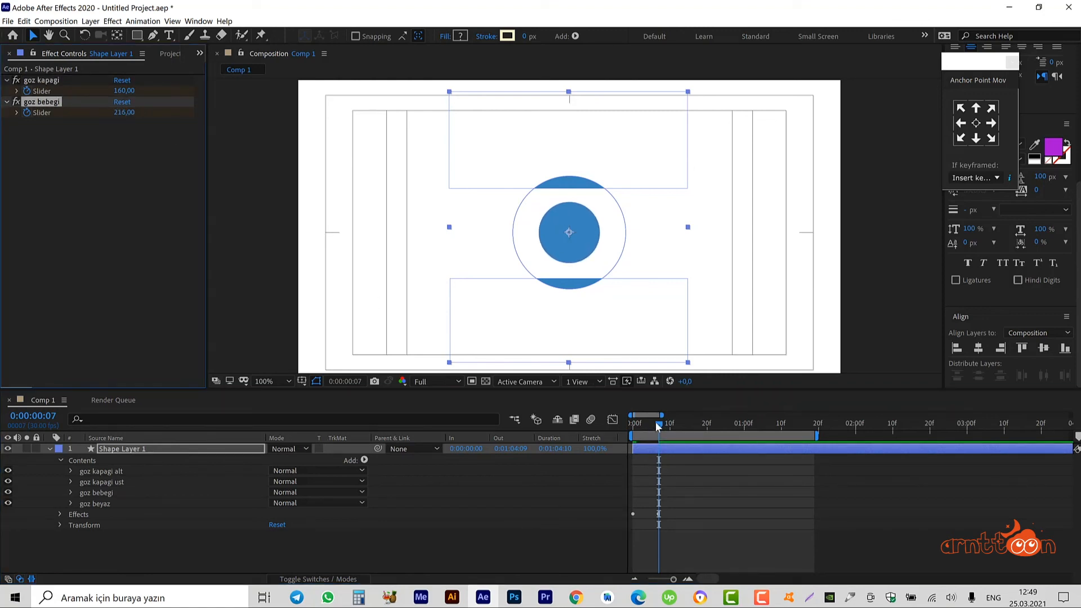
drag(646, 426, 641, 426)
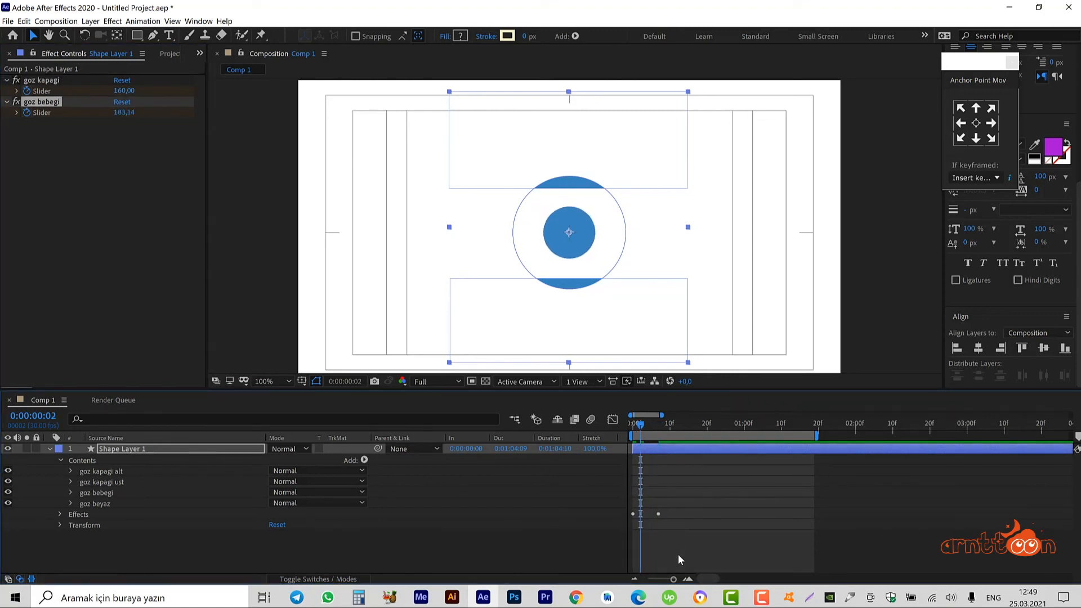
key(ctrl+z)
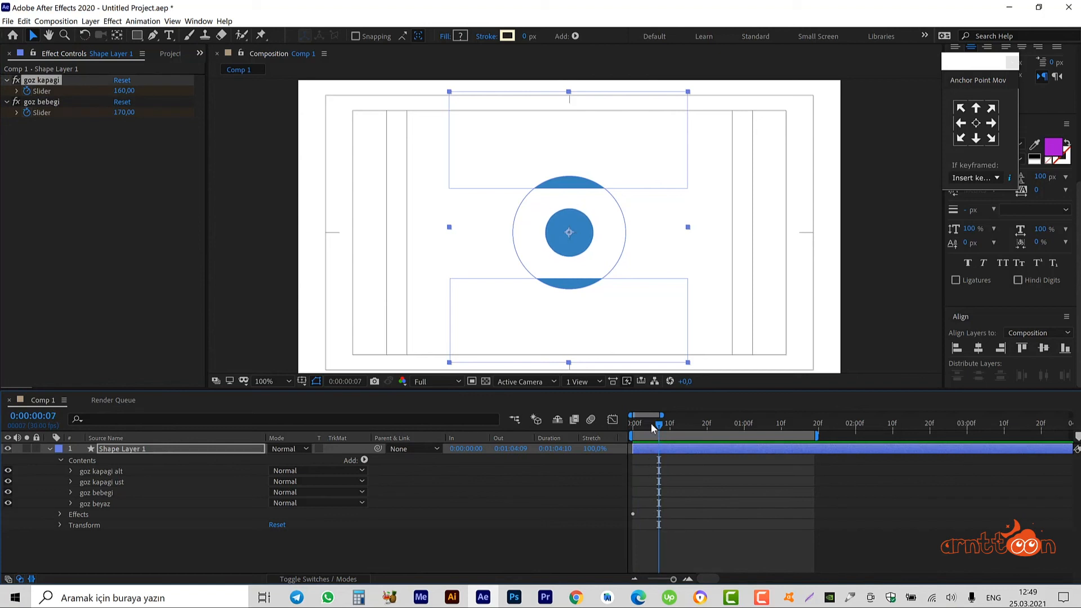
Keyframe the goz bebegi slider at 246 on 0:00:00:02 and at 160 on 0:00:00:05
drag(658, 427, 640, 430)
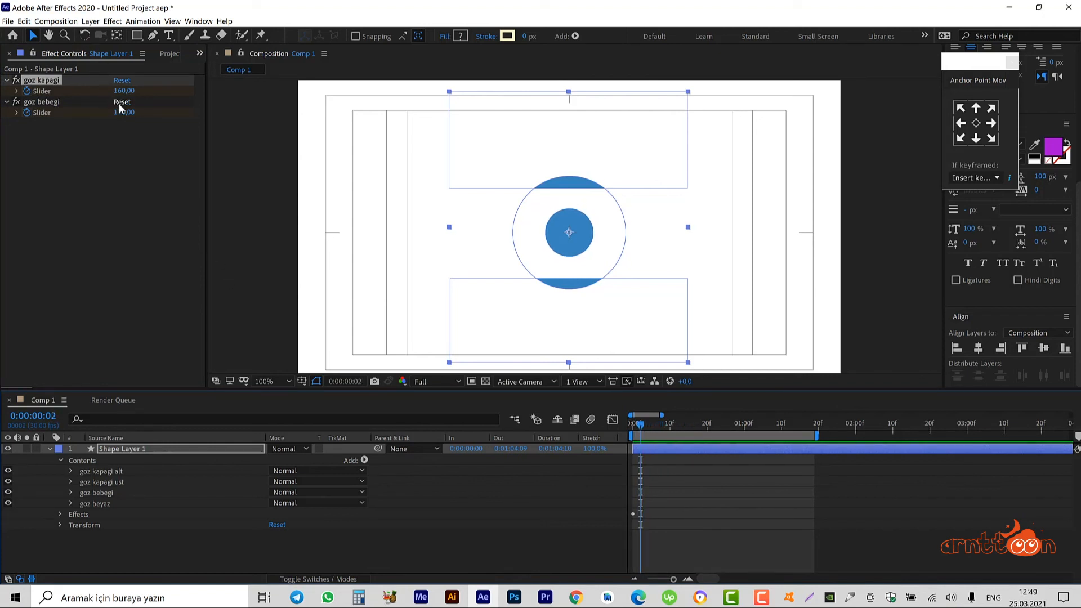
drag(121, 113, 170, 112)
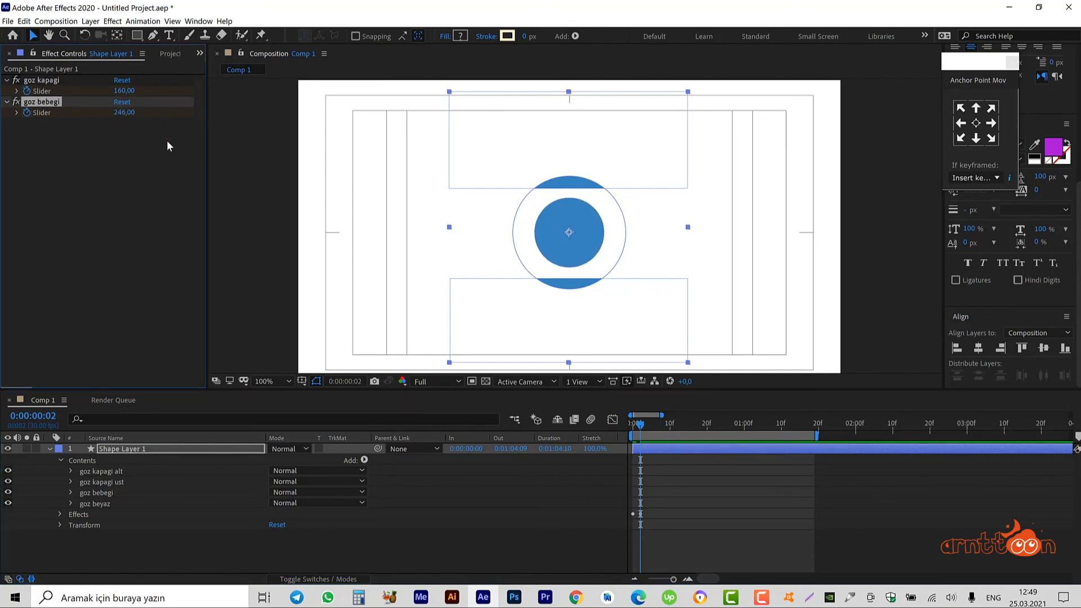
drag(644, 429, 651, 429)
drag(125, 112, 81, 121)
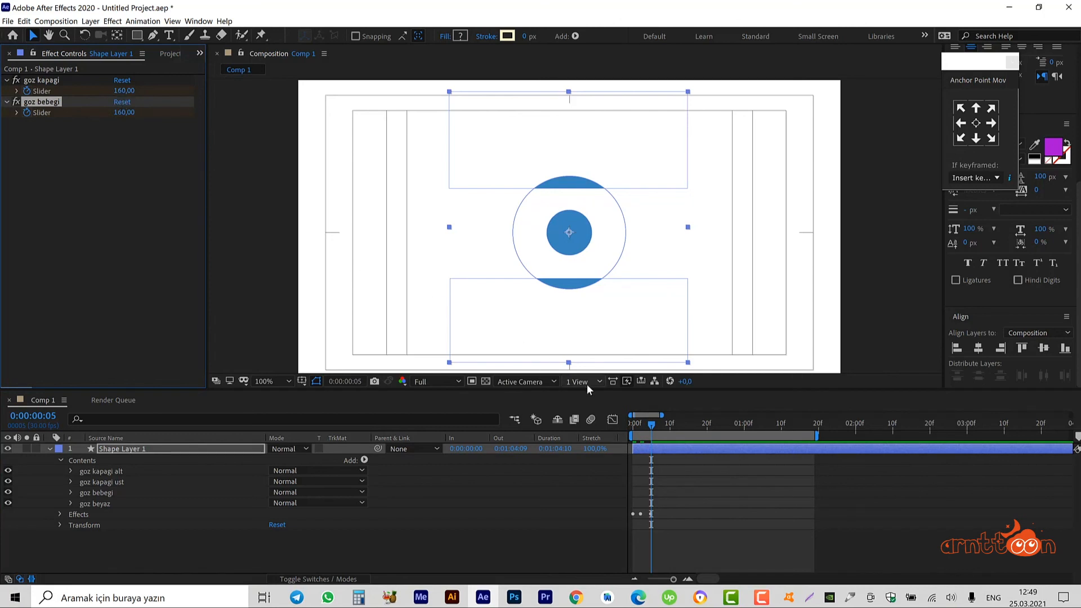
Keyframe the goz kapagi slider at 64 on 0:00:00:07 to partly close the eyelids
click(28, 91)
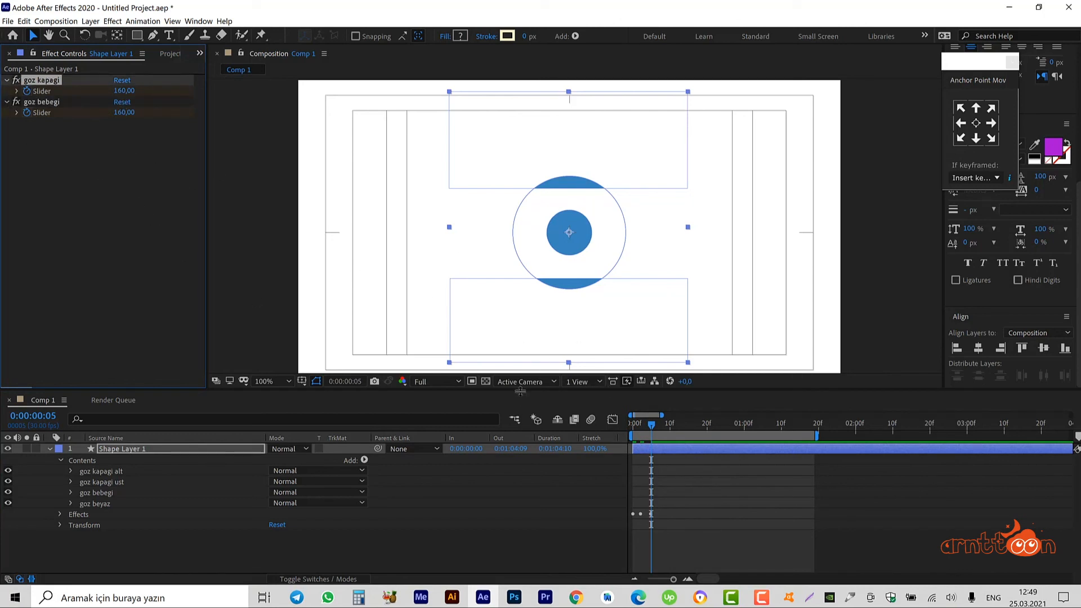
drag(653, 429, 661, 430)
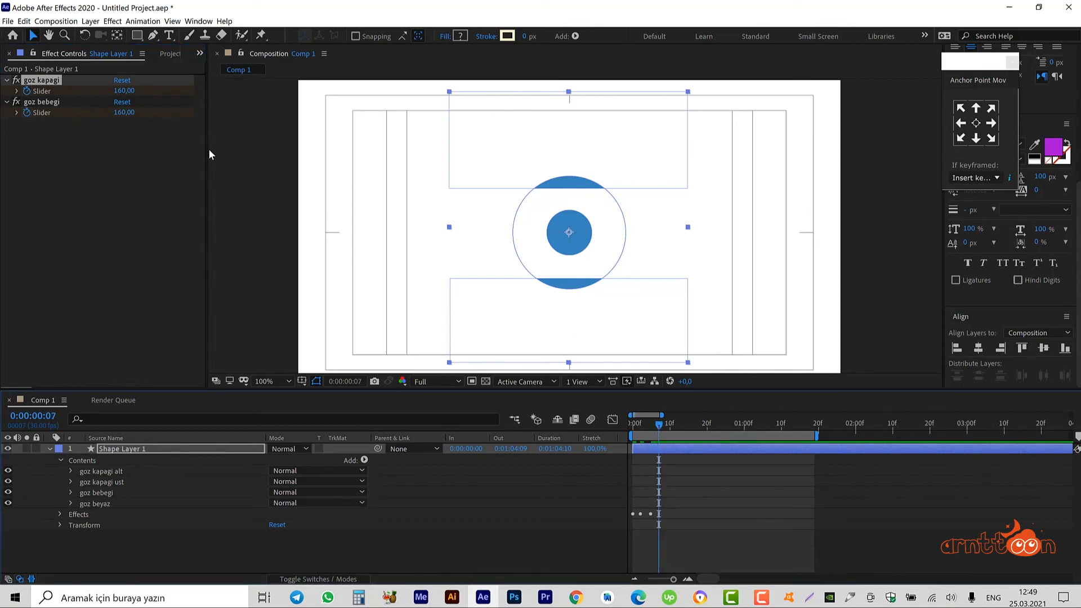
drag(123, 91, 70, 97)
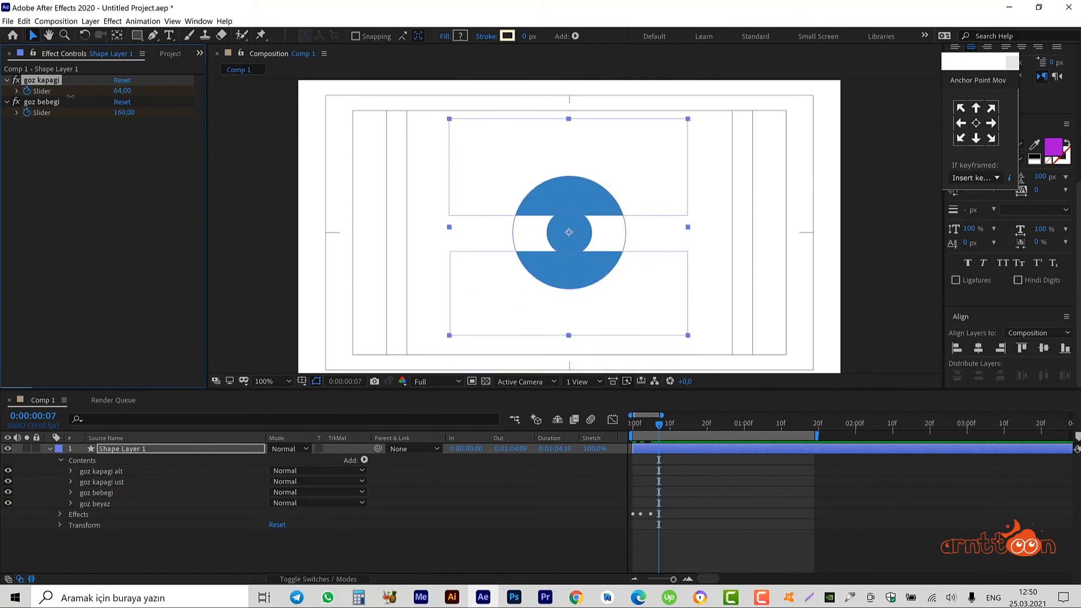
At 0:00:00:09, keyframe the goz bebegi slider at 220 and the goz kapagi slider at 115
drag(657, 428, 666, 432)
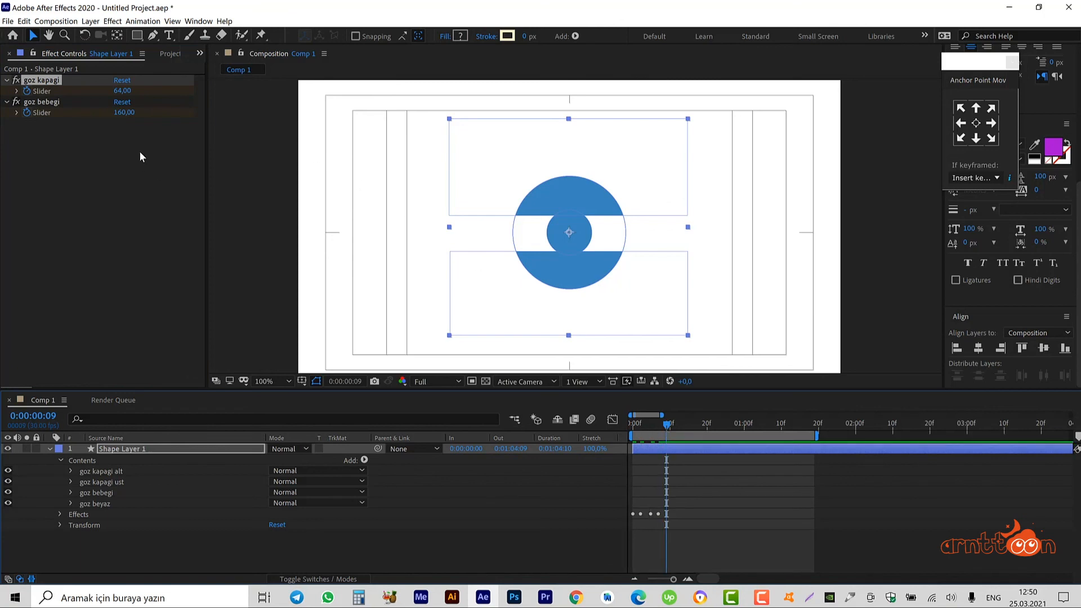
drag(121, 114, 176, 131)
drag(127, 91, 153, 91)
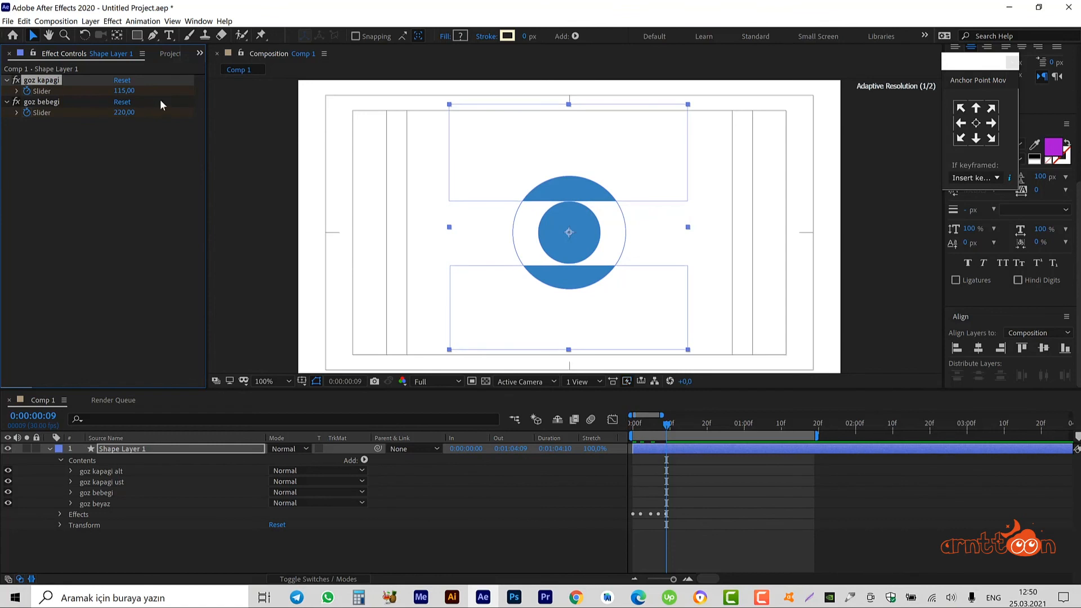
Keyframe the goz kapagi slider at 40 on 0:00:00:12 and preview the eye animation from the first frame
drag(671, 425, 679, 426)
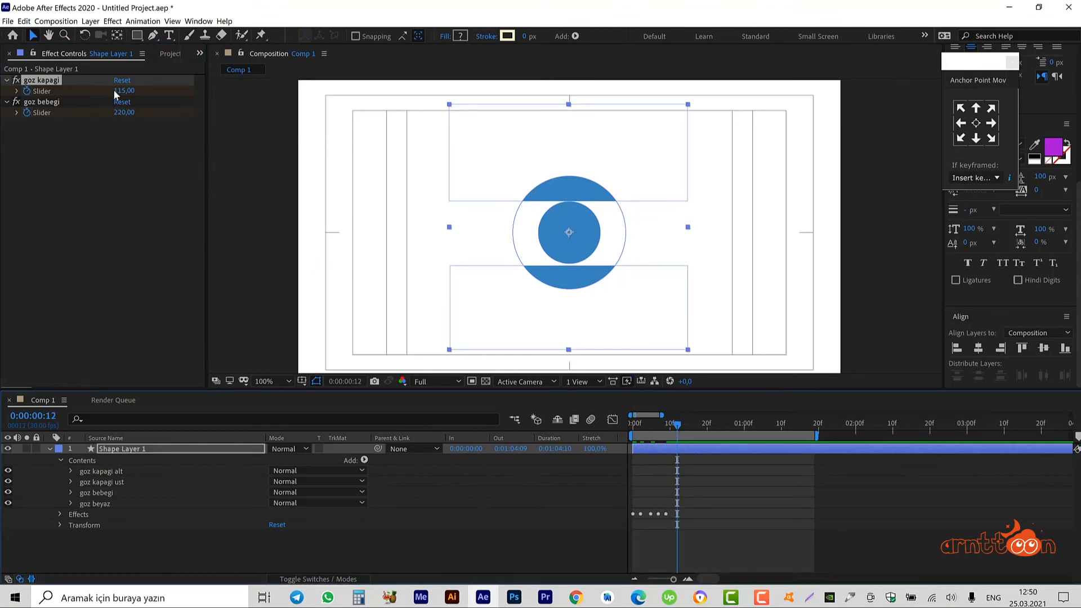
drag(114, 91, 69, 84)
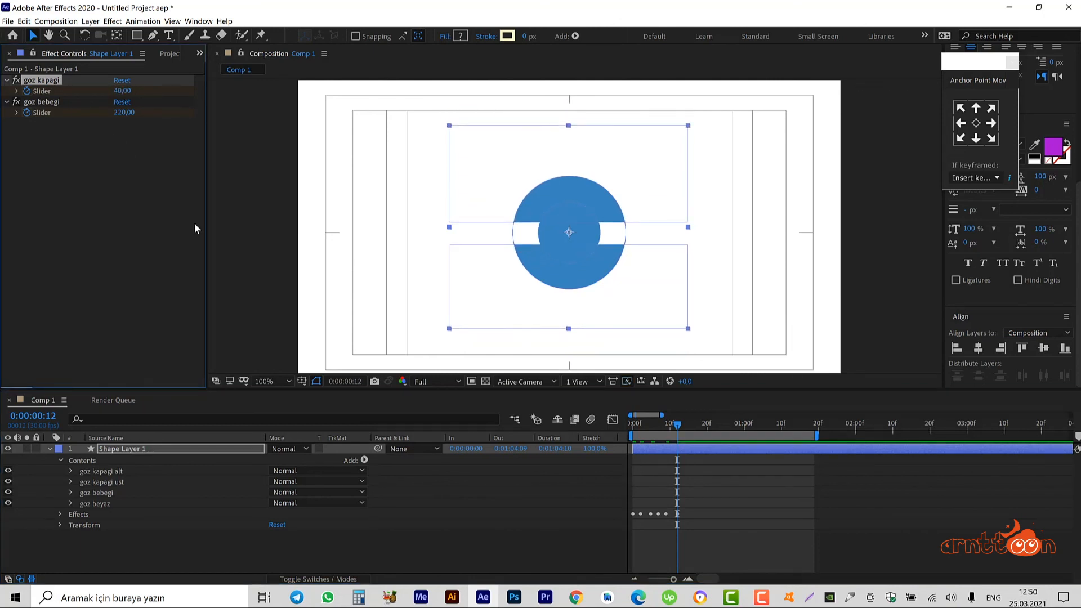
drag(589, 415, 572, 406)
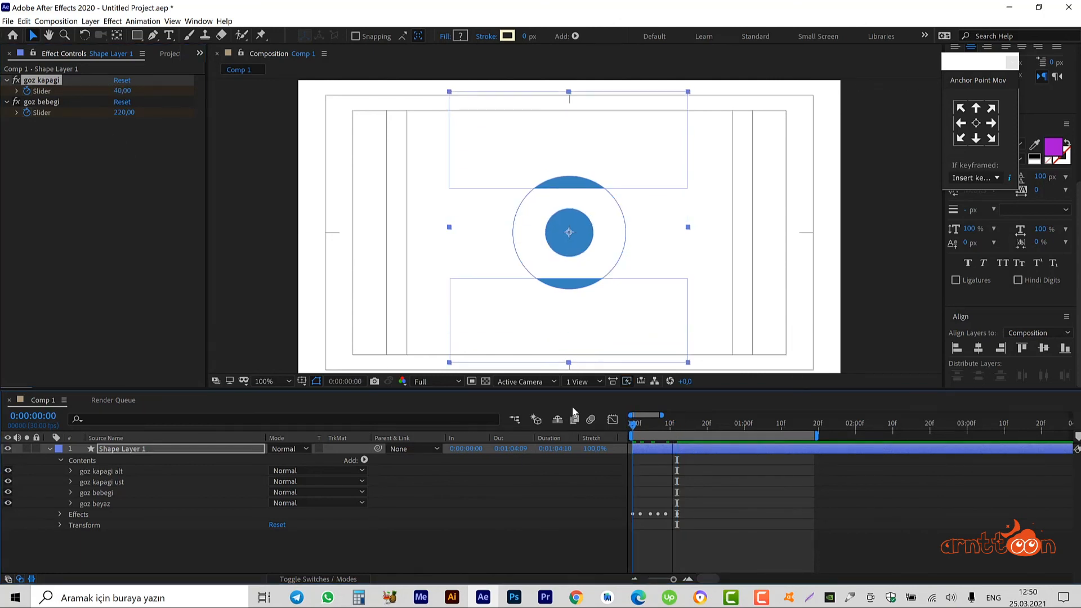
key(space)
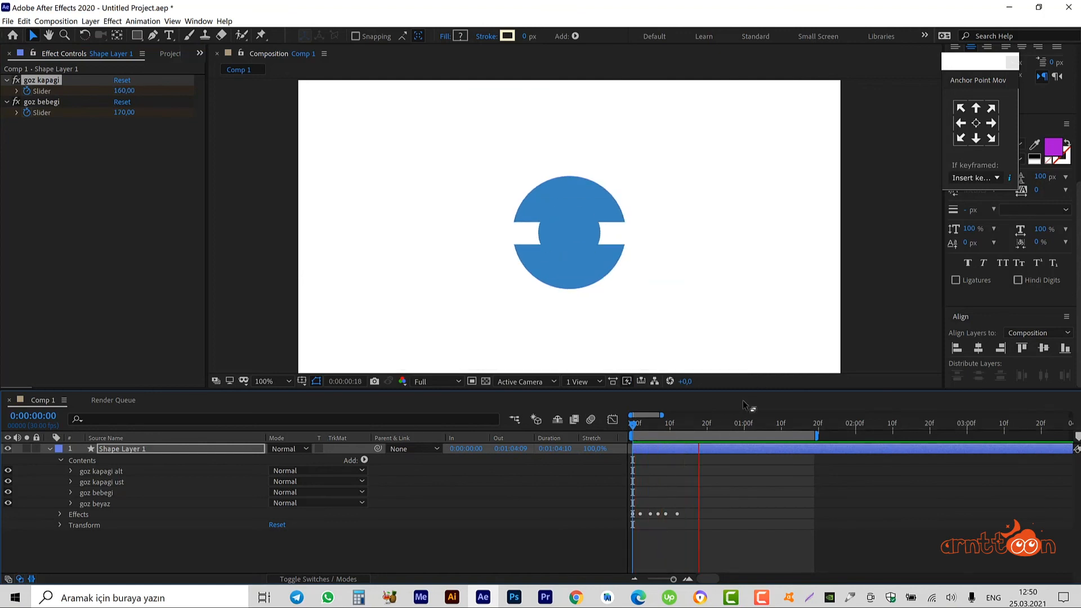